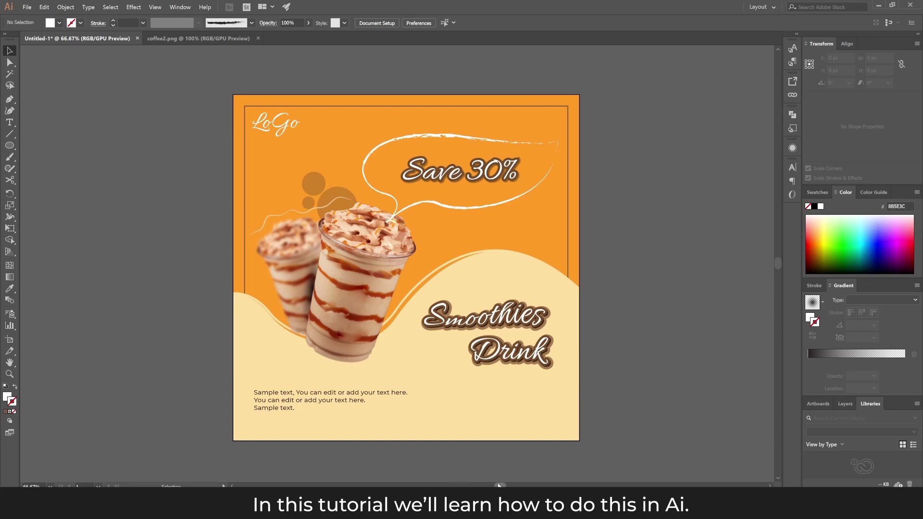
Pan the canvas beside the smoothie ad and select Artboard 1 with the Artboard tool
left_click_drag(499, 485, 518, 485)
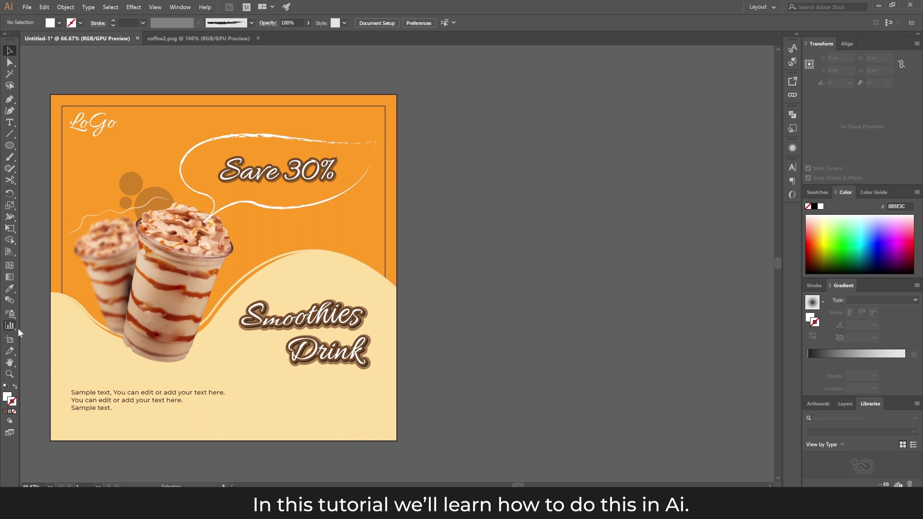
left_click(9, 341)
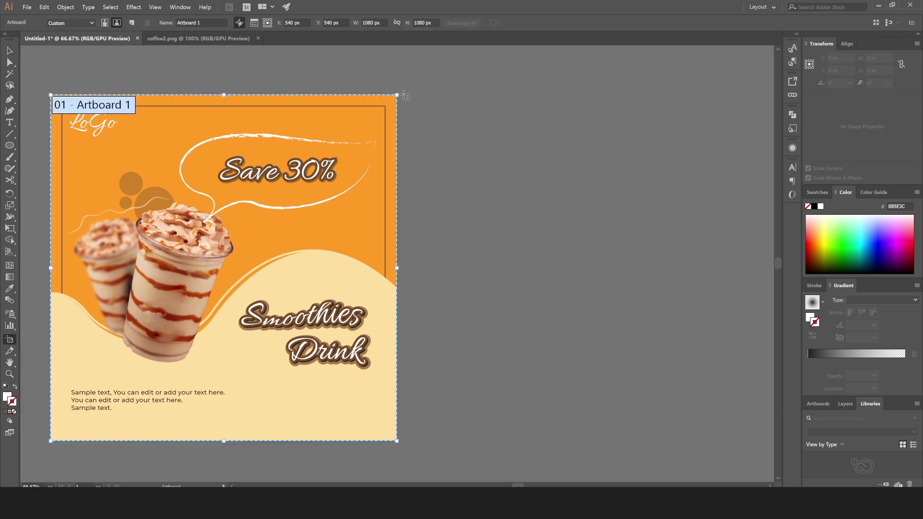
Draw a roughly 1078 × 1078 px Artboard 2 to the right of Artboard 1
left_click_drag(403, 95, 749, 440)
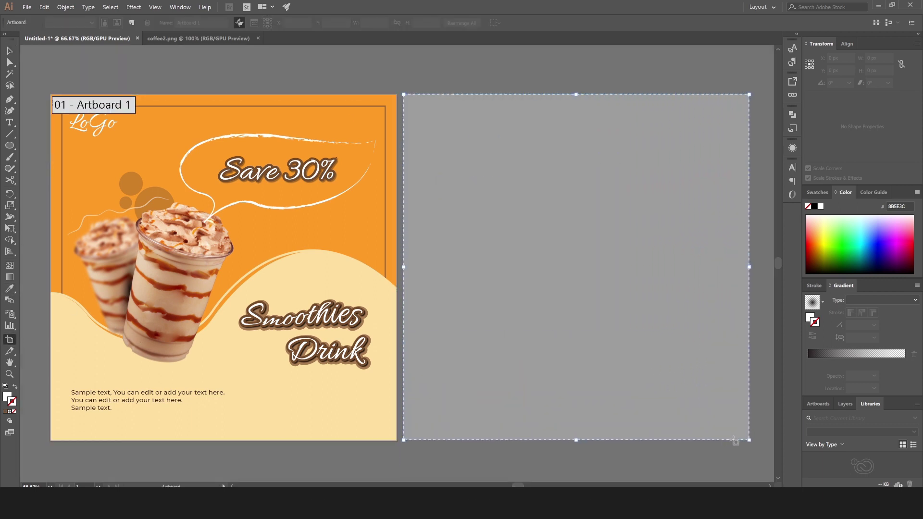
left_click_drag(736, 442, 736, 440)
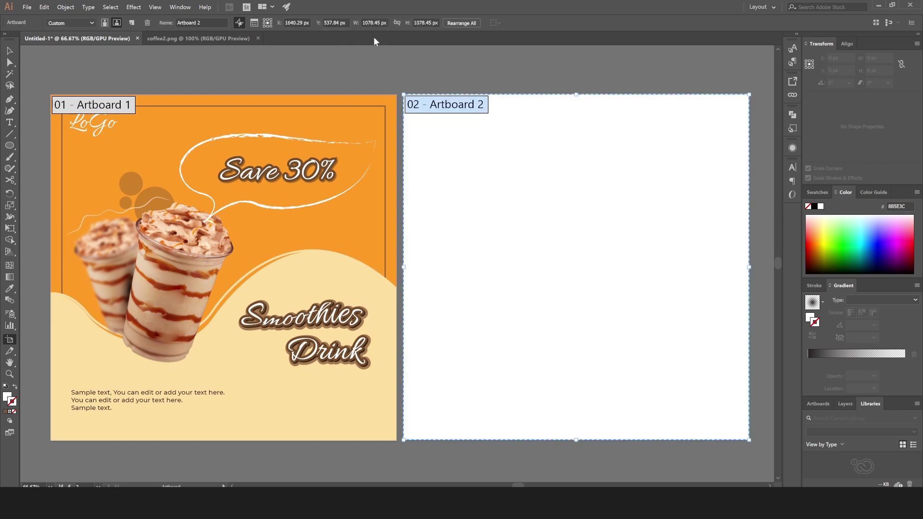
left_click(8, 50)
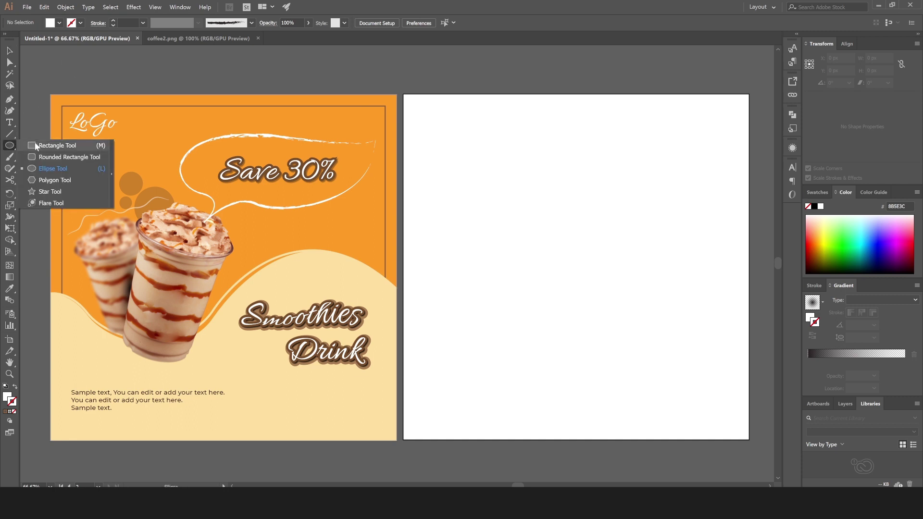
Create a 1080 × 1080 px rectangle aligned to the left and top of Artboard 2
left_click_drag(12, 148, 48, 169)
left_click(490, 229)
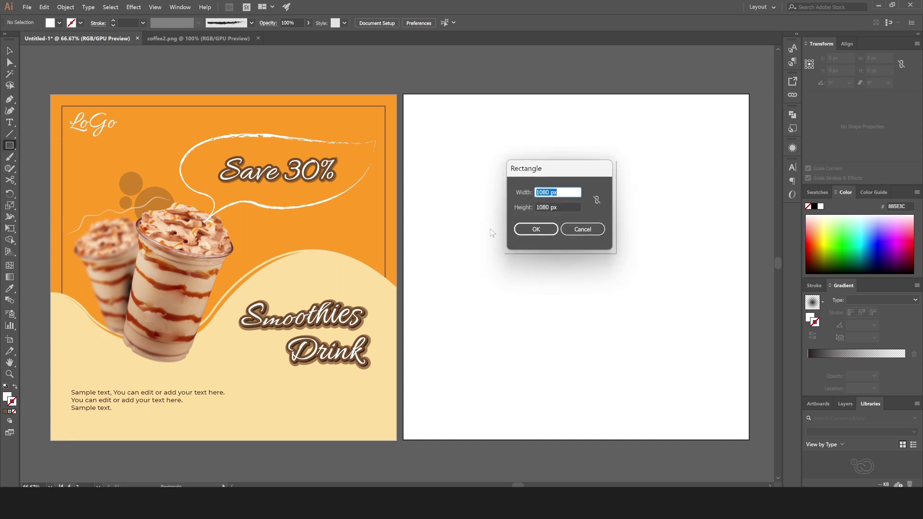
left_click(552, 231)
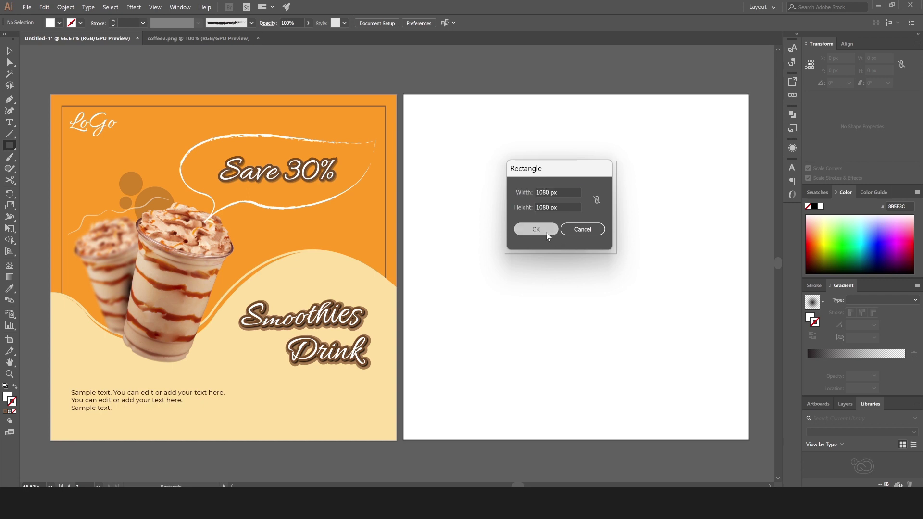
left_click(9, 51)
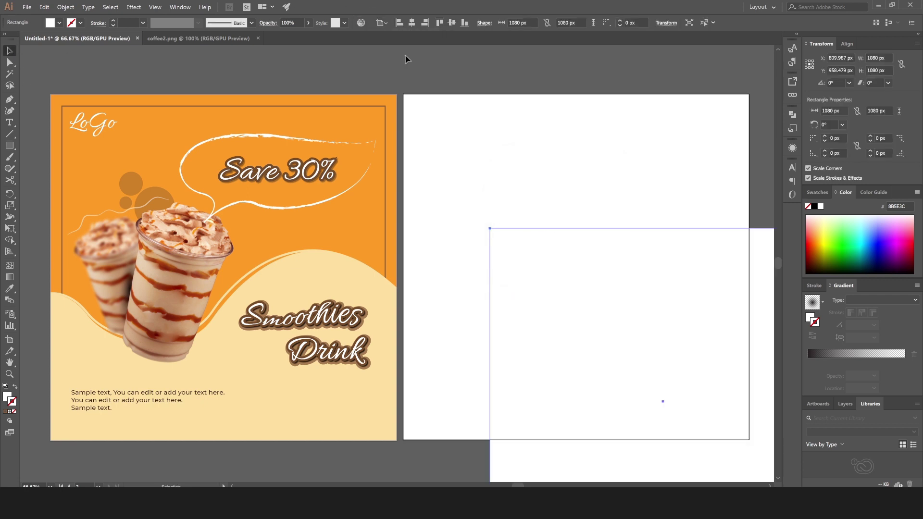
left_click(399, 25)
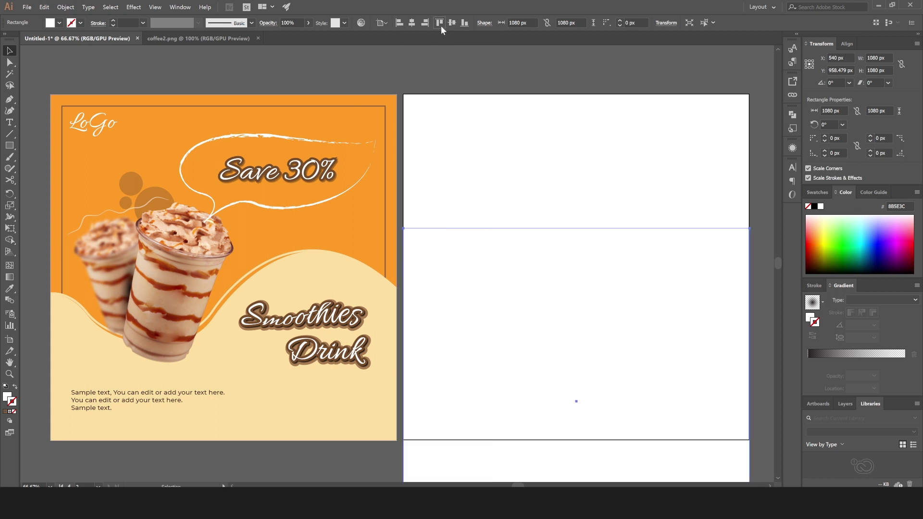
left_click(439, 25)
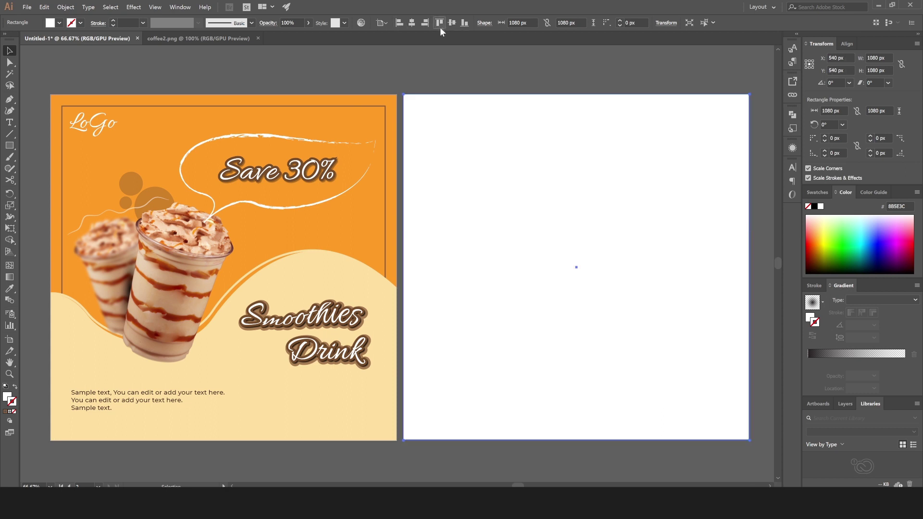
Fill the rectangle with the ad's orange, sampled using the Eyedropper
left_click(11, 289)
left_click(149, 108)
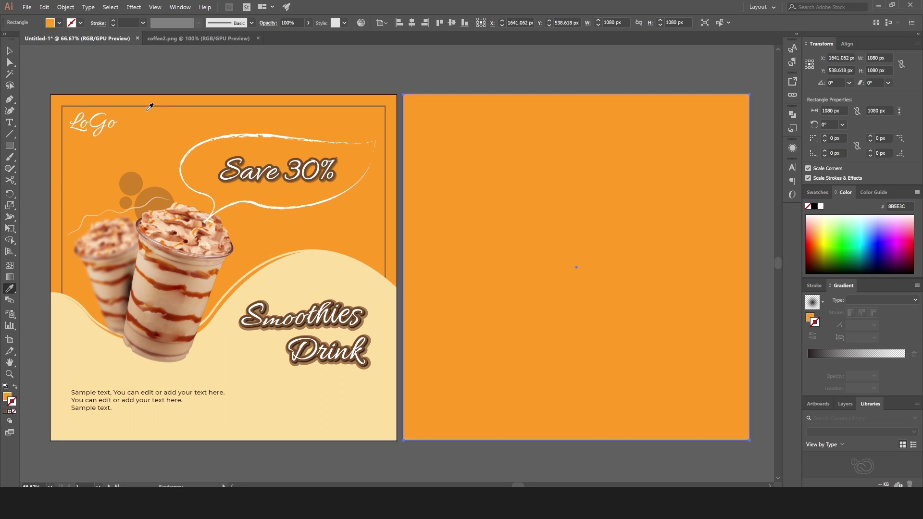
left_click(9, 50)
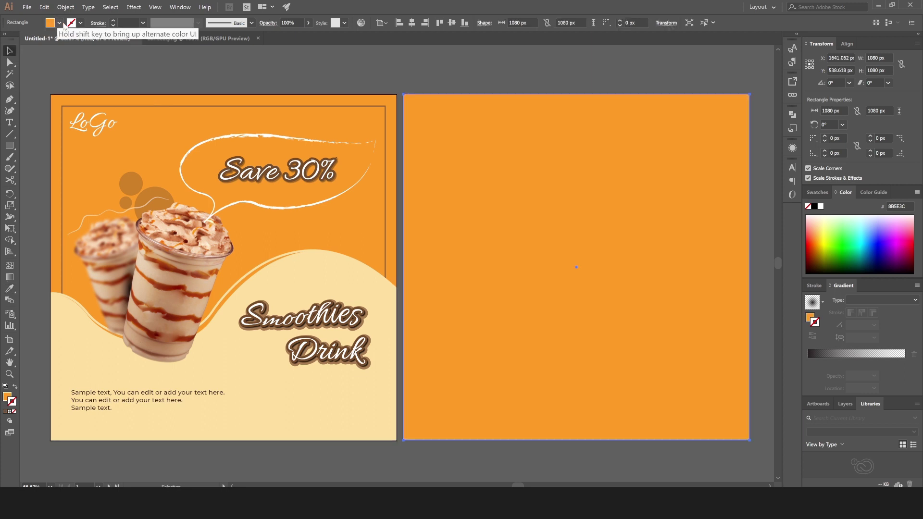
left_click(63, 23)
left_click(201, 65)
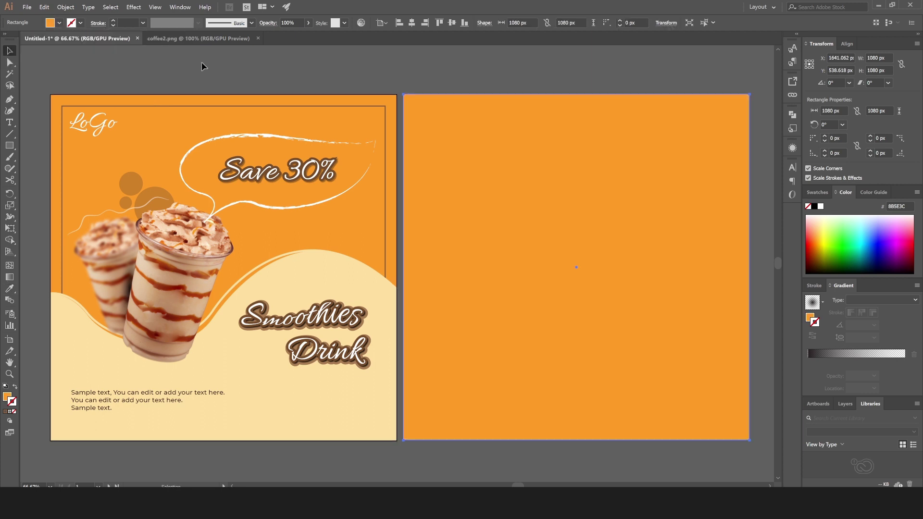
Enter the original ad's group to inspect its cream wave, then exit the group
left_click(528, 454)
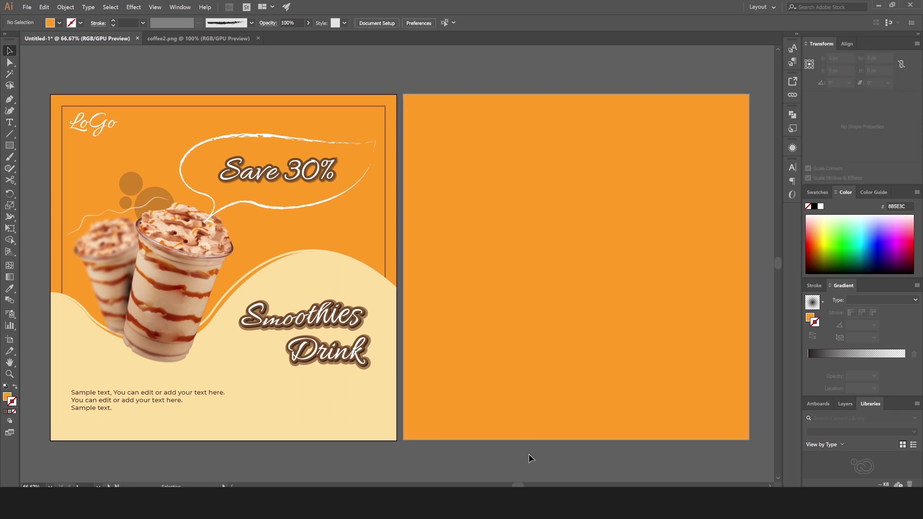
left_click(364, 285)
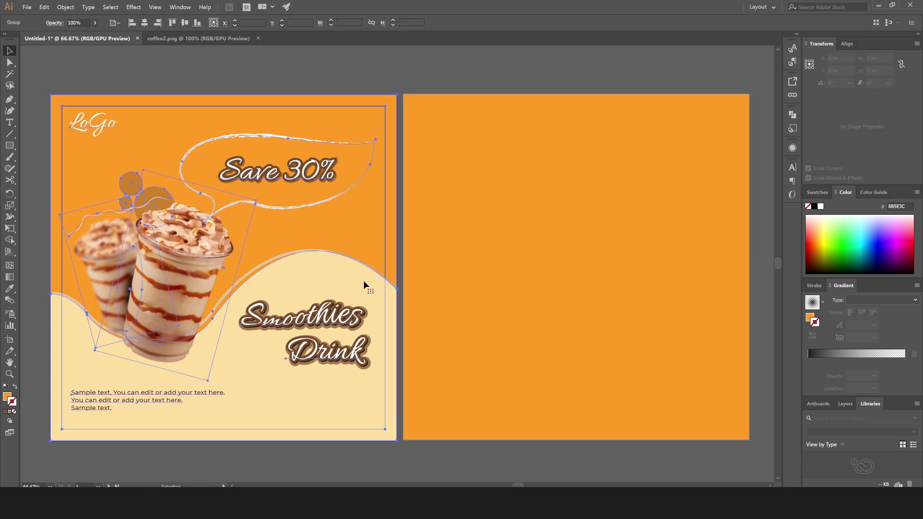
double_click(373, 407)
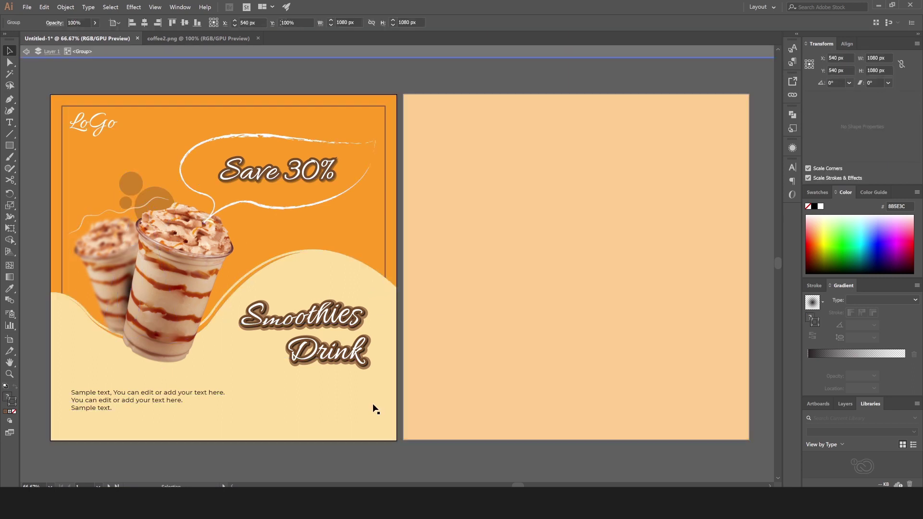
double_click(437, 459)
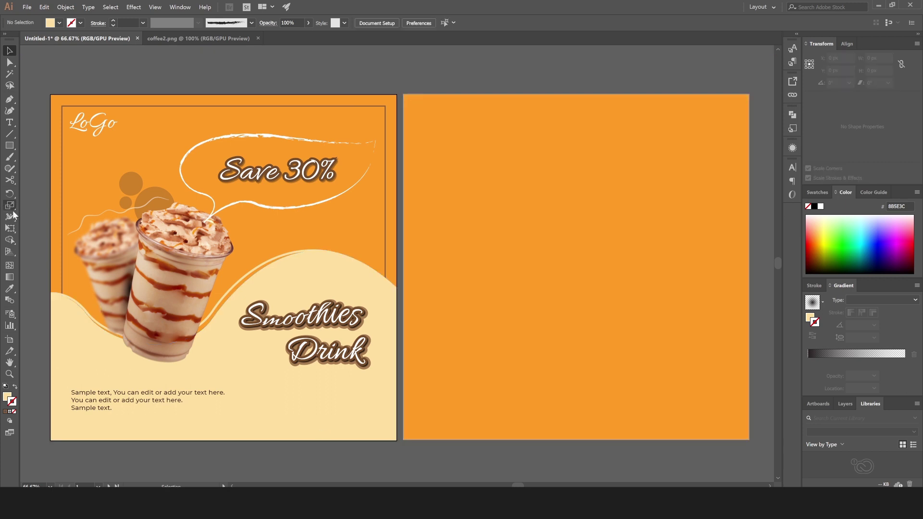
With a cream fill, start the wave path at the left edge through its dip and rise
left_click(7, 397)
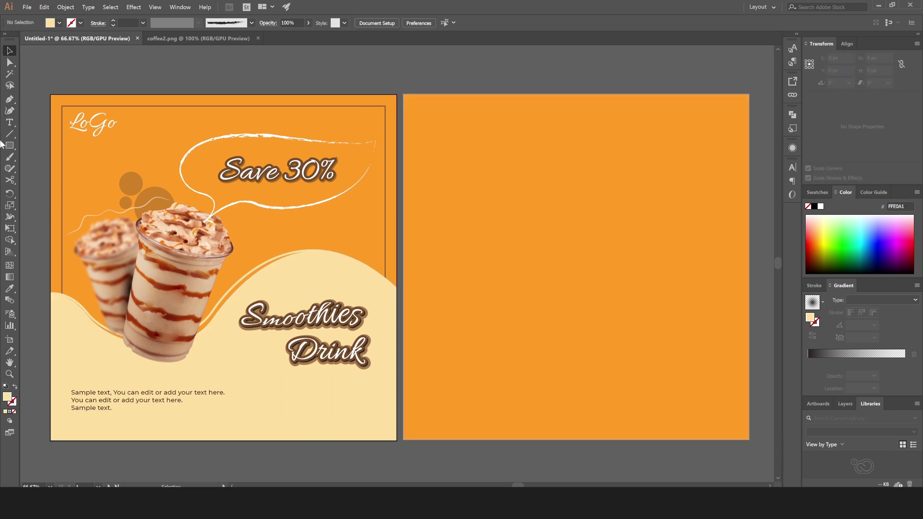
left_click(10, 100)
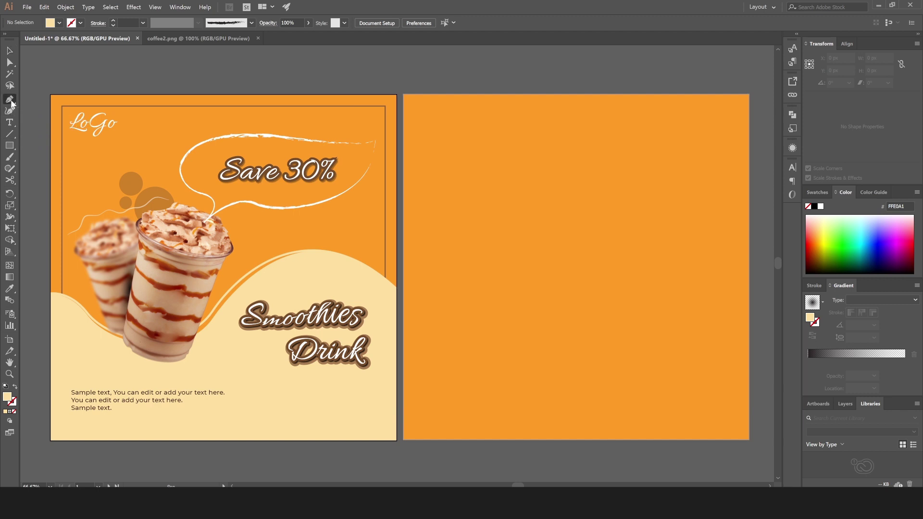
left_click(399, 284)
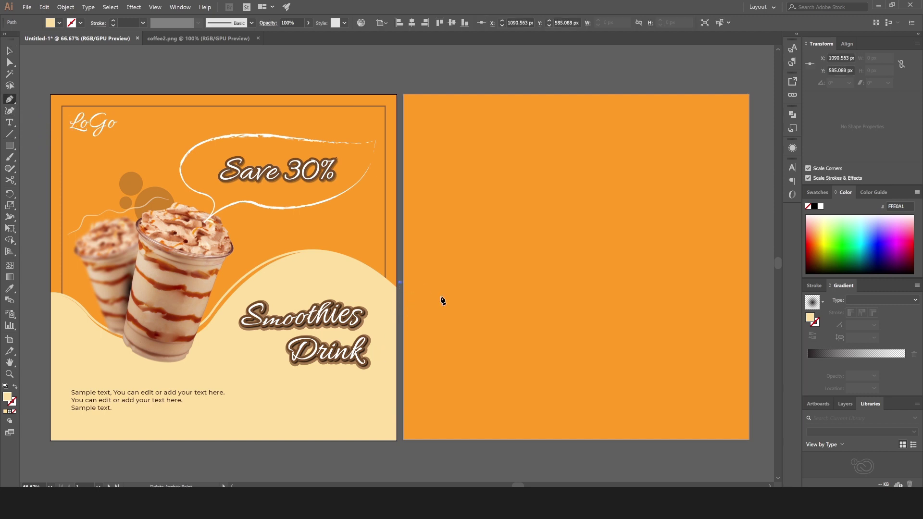
left_click_drag(466, 319, 486, 360)
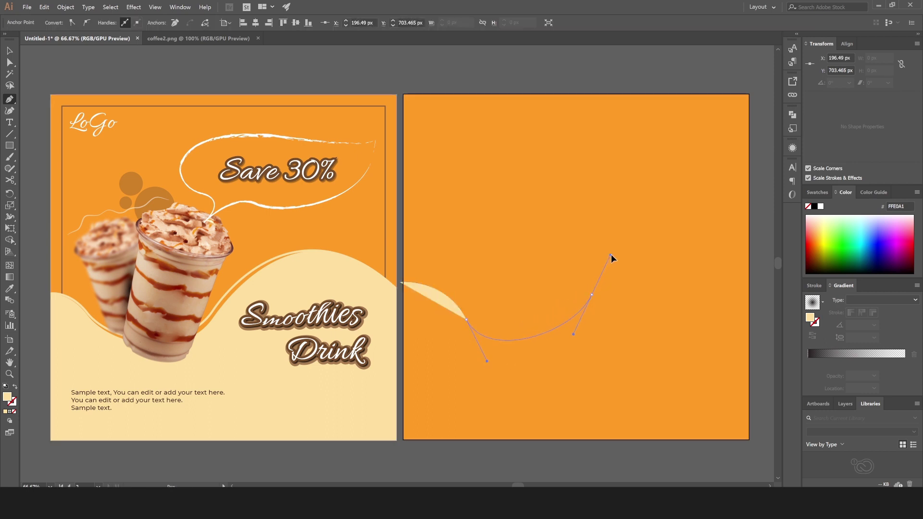
left_click_drag(605, 258, 614, 261)
key("ctrl+z")
left_click(578, 304)
left_click_drag(595, 264, 596, 263)
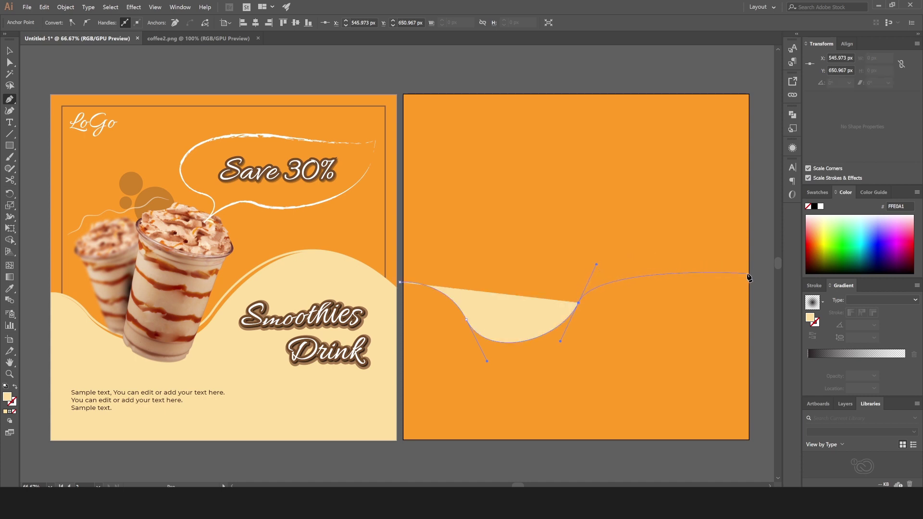
Finish the wave crest at the right edge, add bottom corners and close the shape
mouse_move(750, 277)
left_mouse_down()
mouse_move(664, 277)
mouse_move(734, 357)
mouse_move(714, 356)
left_mouse_up()
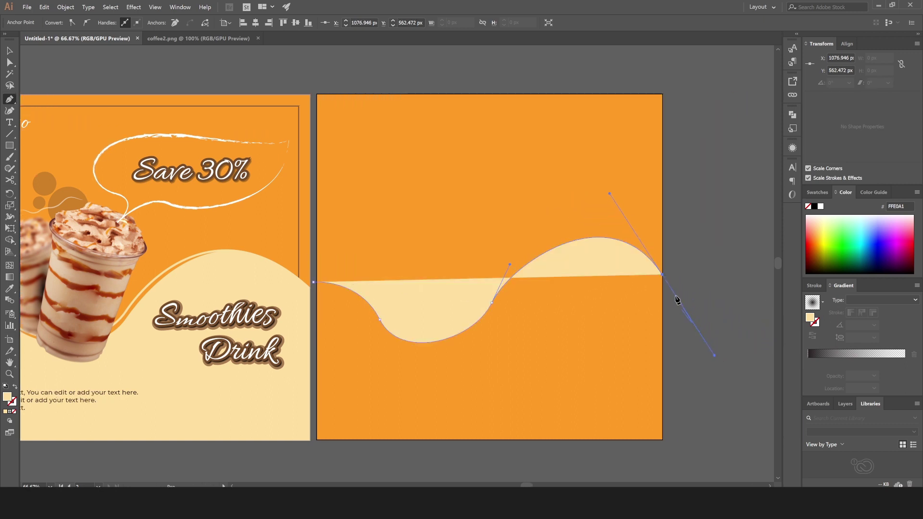
left_click(662, 275)
left_click(662, 425)
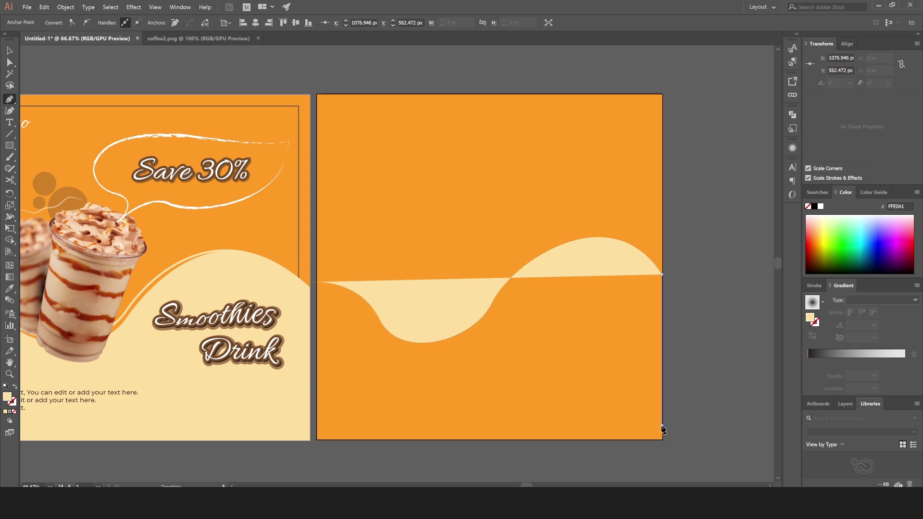
left_click(315, 424)
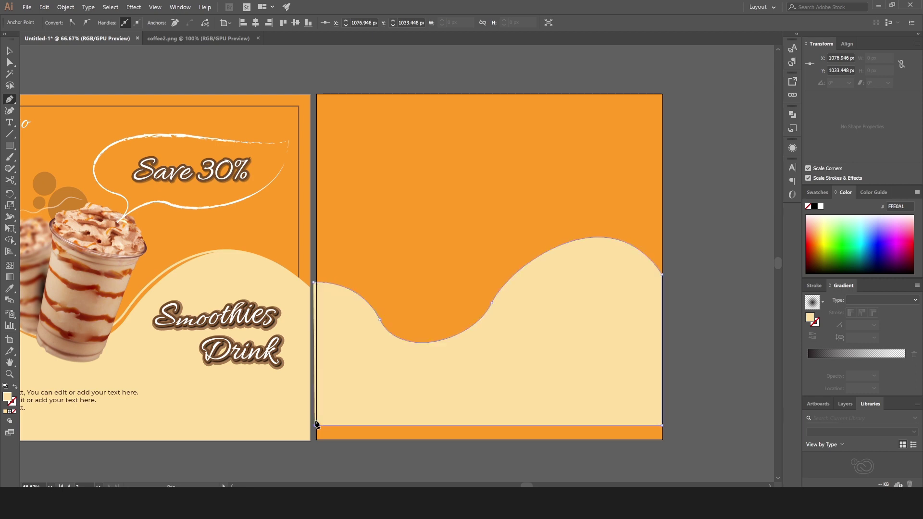
left_click(315, 284)
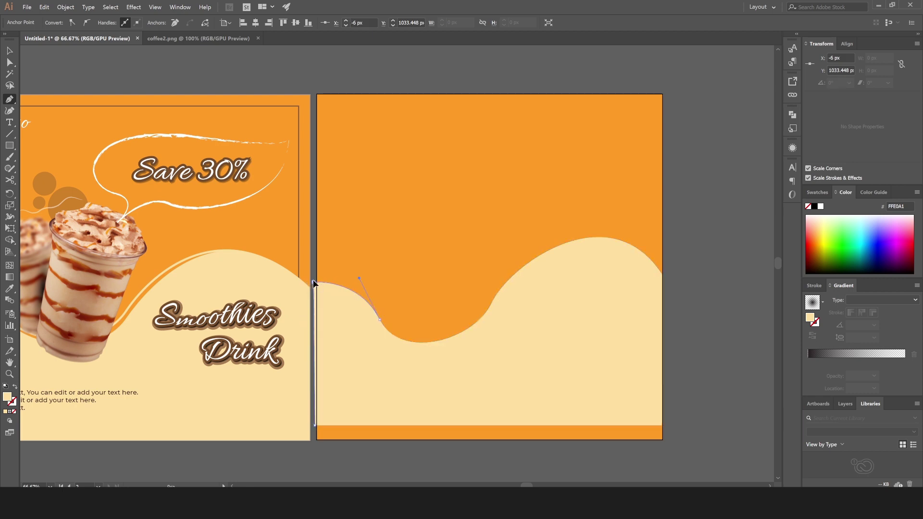
left_click(10, 51)
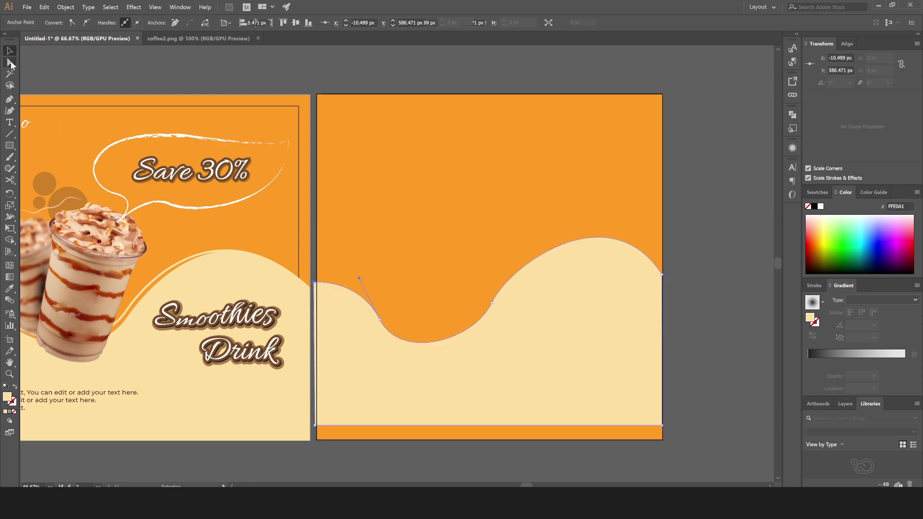
Align the wave's two bottom anchors to the artboard's bottom edge
left_click(316, 425)
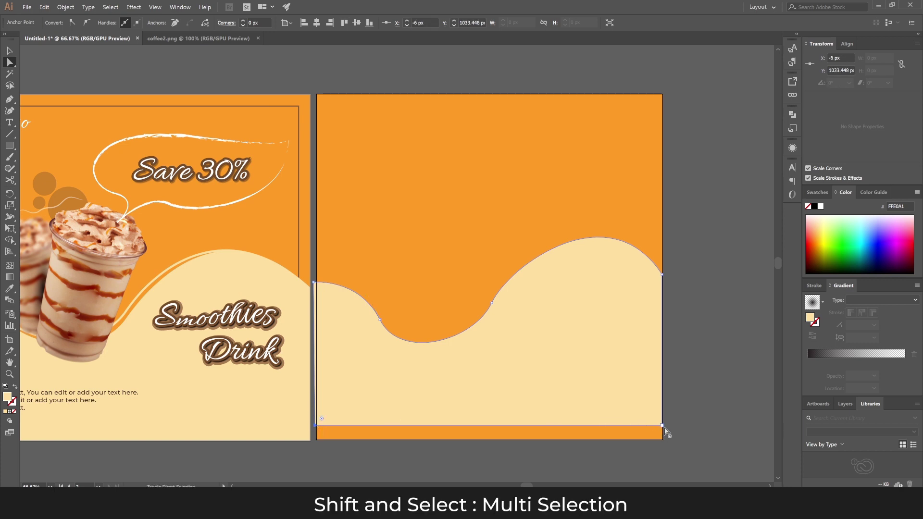
left_click(663, 428, "shift")
left_click(288, 23)
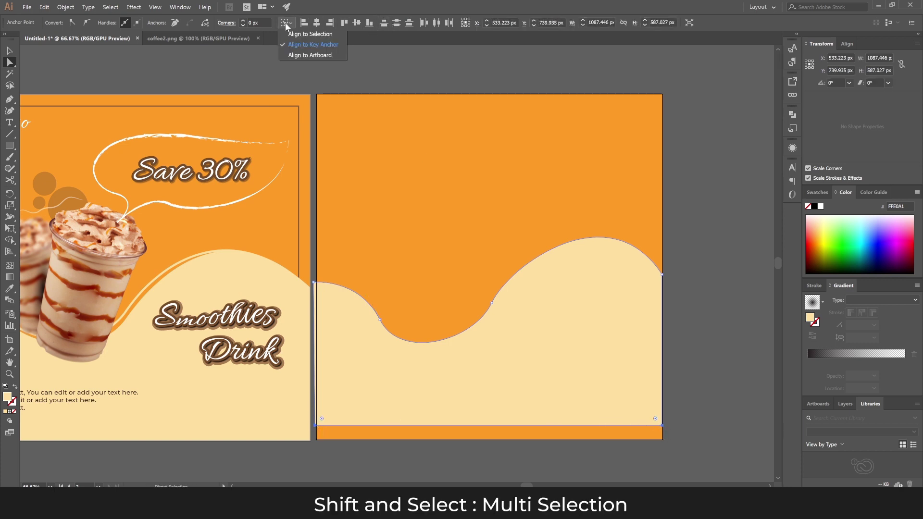
left_click(304, 55)
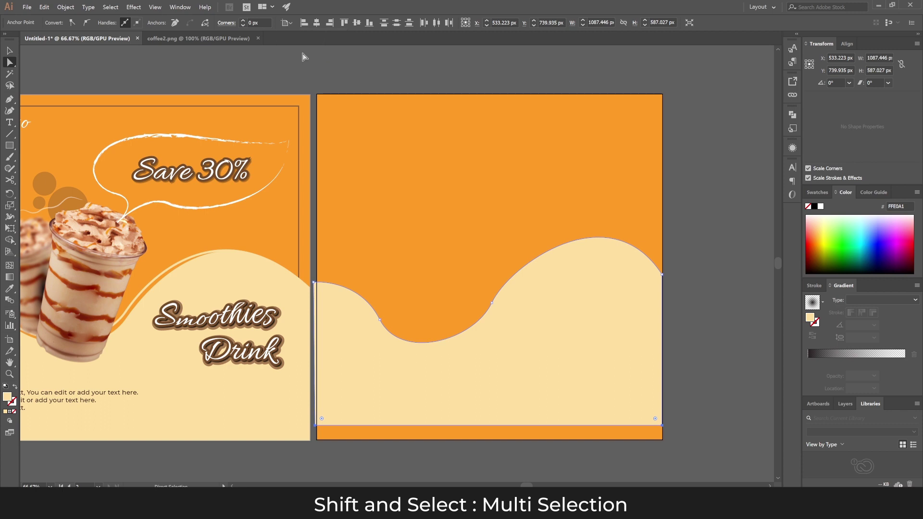
left_click(369, 23)
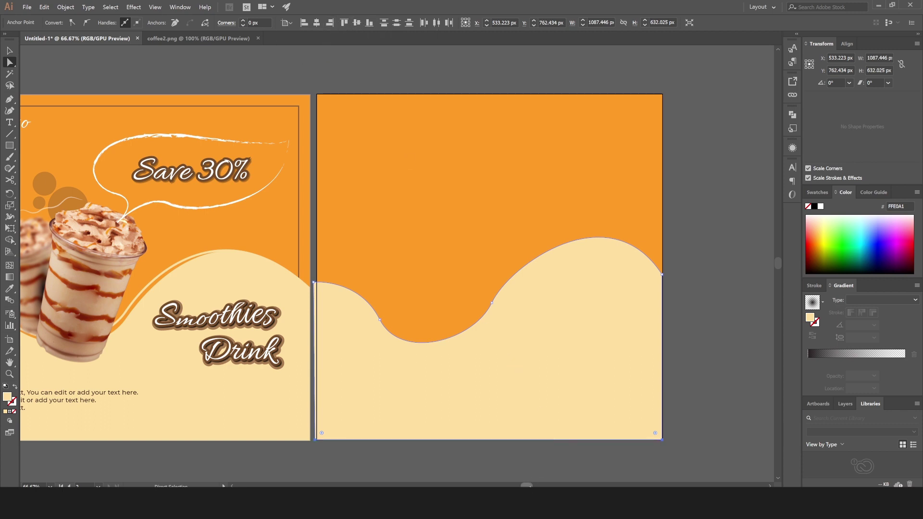
left_click_drag(527, 485, 524, 485)
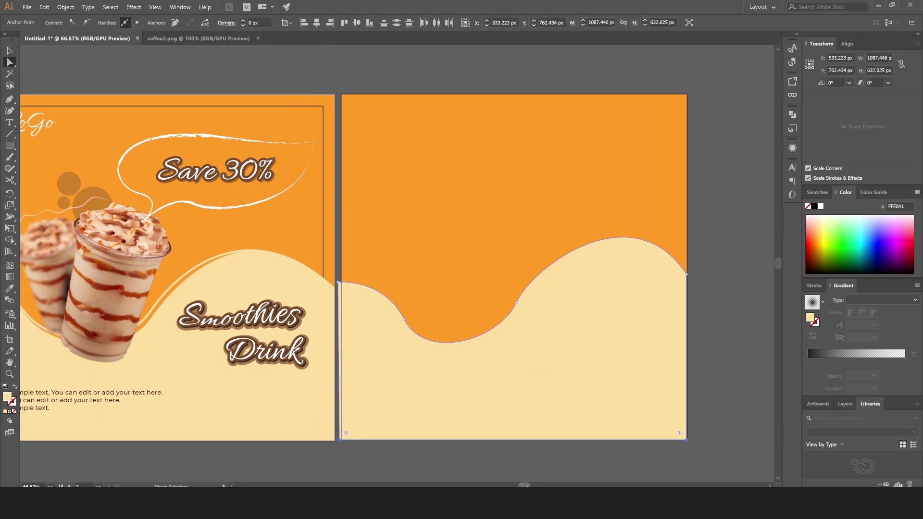
left_click(419, 456)
Select the wave's left anchor and try aligning it to the artboard's left edge
left_click(377, 418)
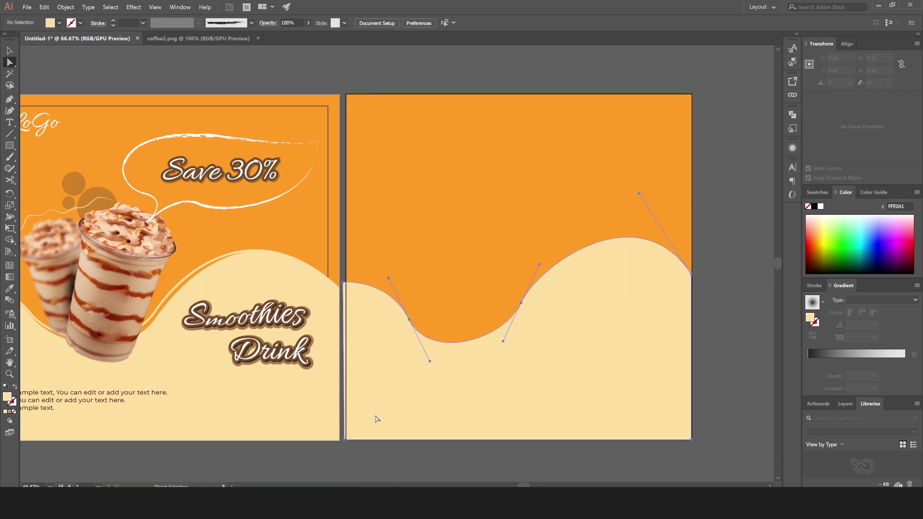
left_click(346, 440)
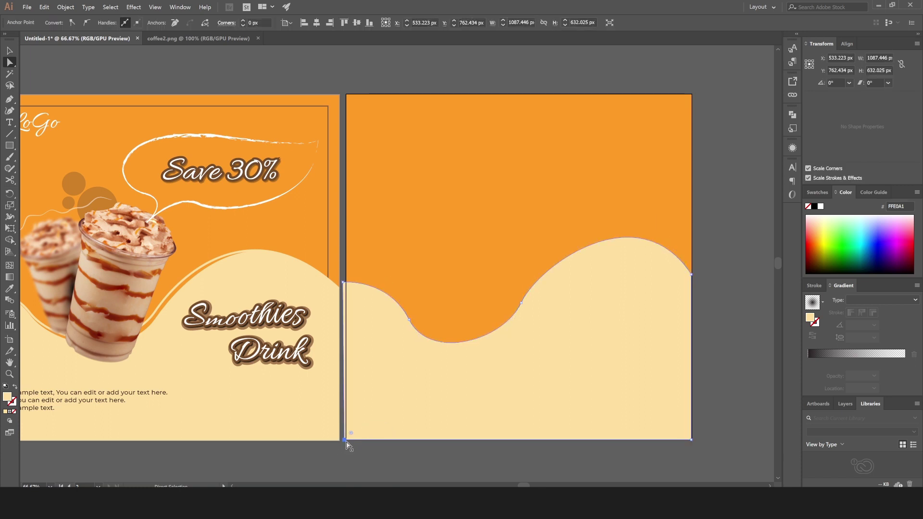
left_click(344, 285)
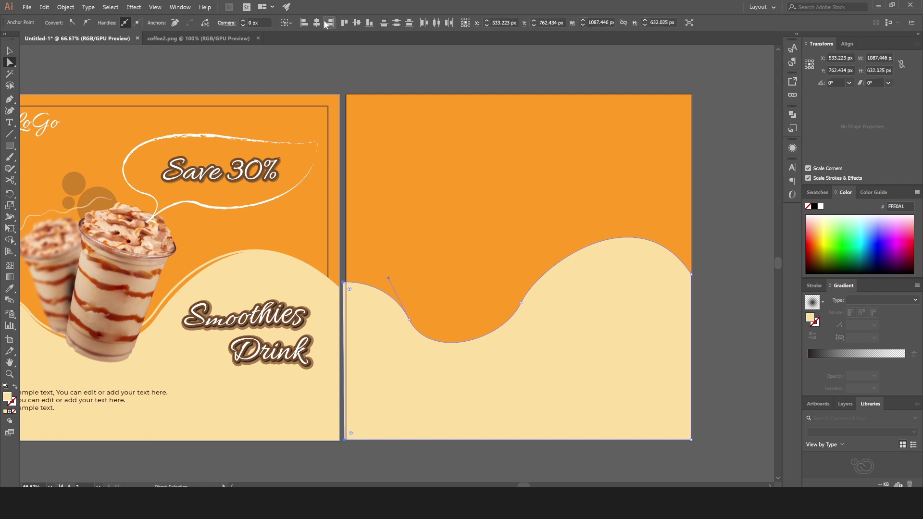
left_click(301, 24)
left_click(288, 22)
left_click(299, 54)
left_click(299, 53)
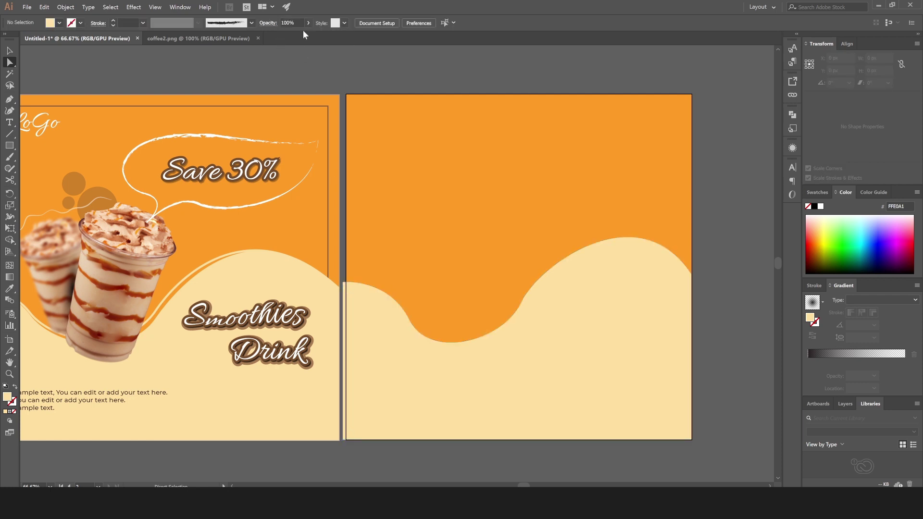
Align the wave's left-edge and bottom-left anchors to the artboard's left edge
left_click(358, 291)
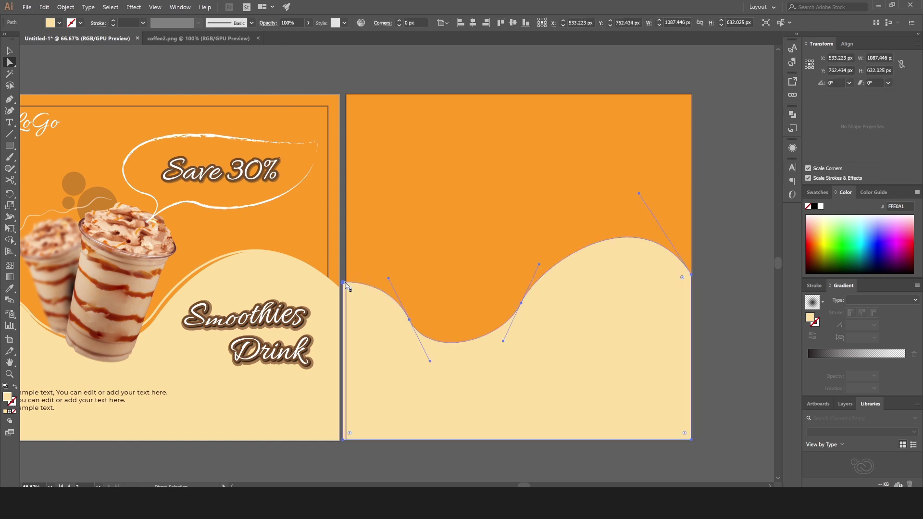
left_click(344, 284)
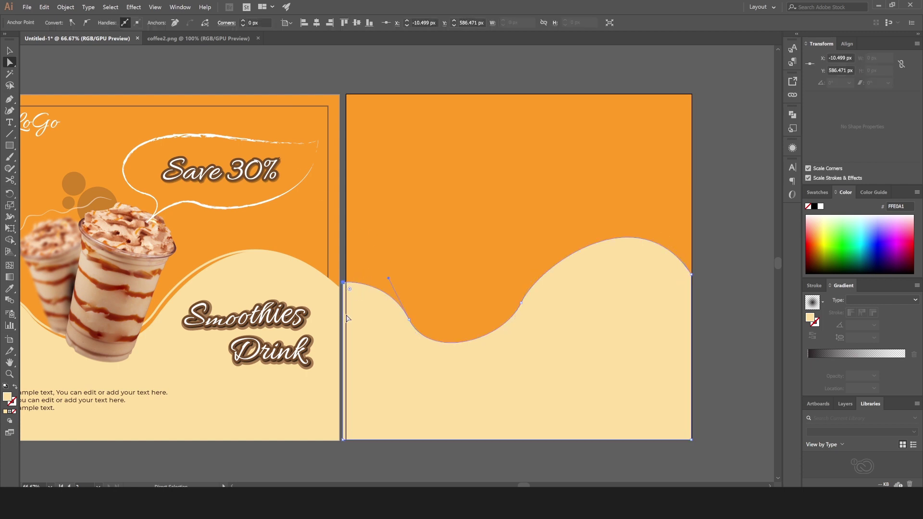
left_click(344, 440, "shift")
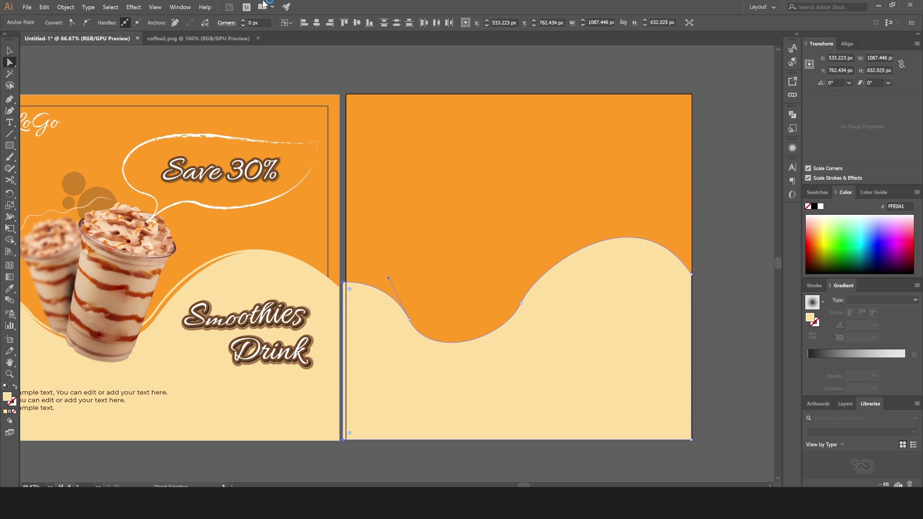
key("shift")
key("shift")
key("shift")
left_click(313, 34)
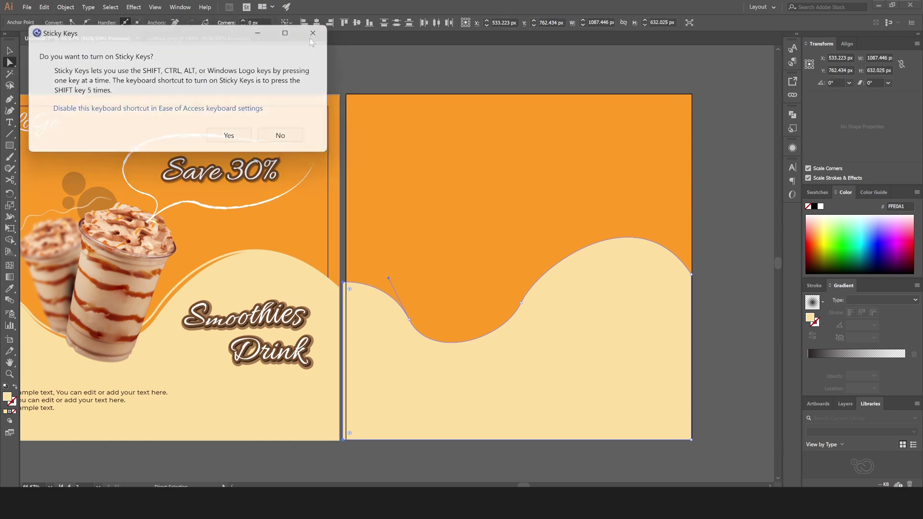
left_click(290, 24)
left_click(301, 55)
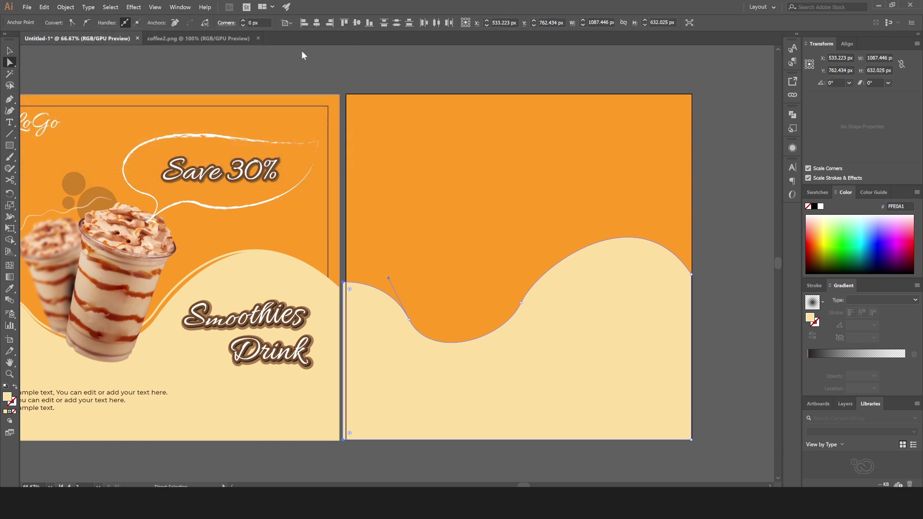
left_click(304, 22)
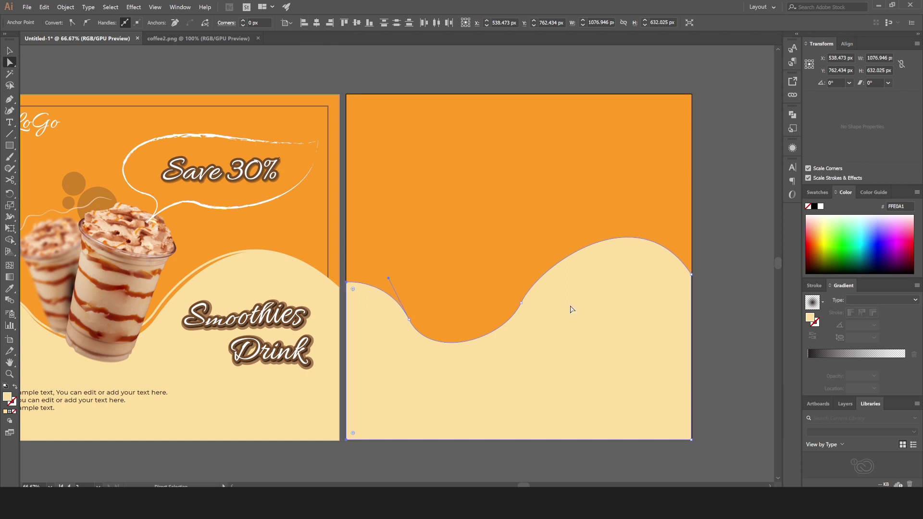
Drag the wave's curve handles to smooth its crest, trough and middle section
scroll(365, 267, "left", 3)
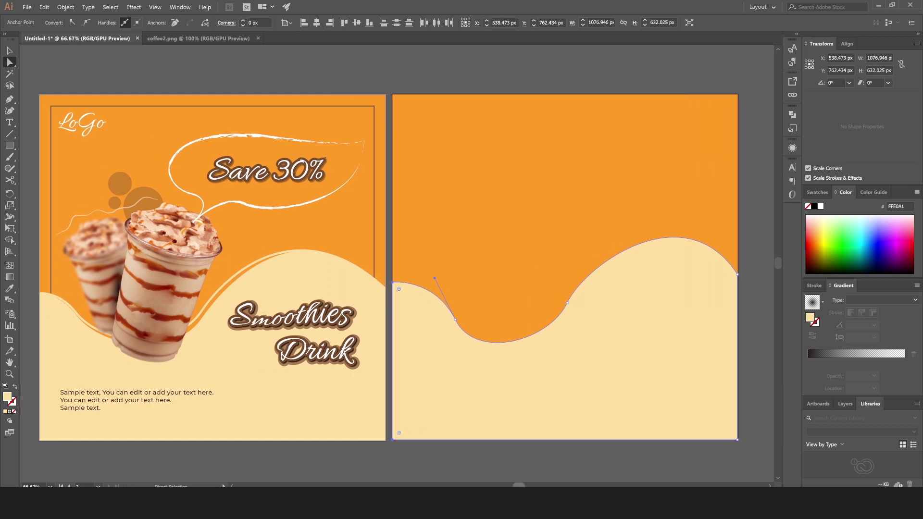
left_click(661, 357)
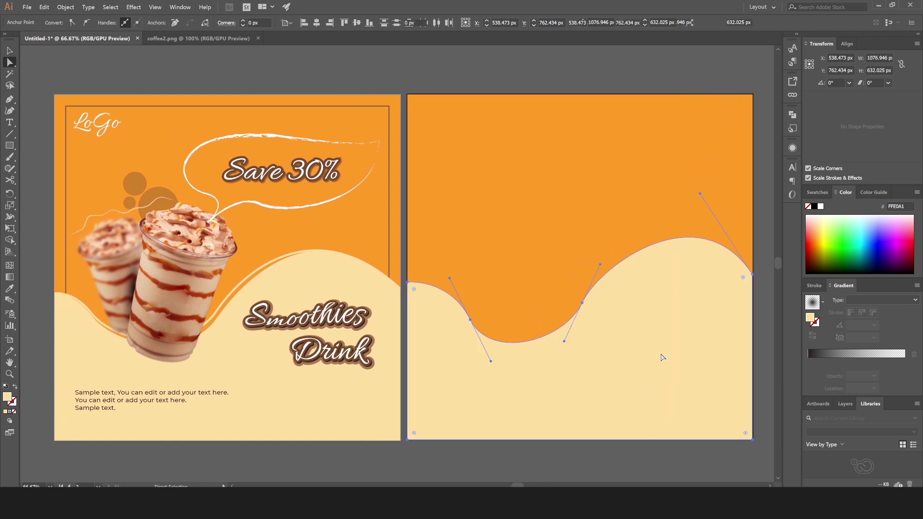
left_click(582, 303)
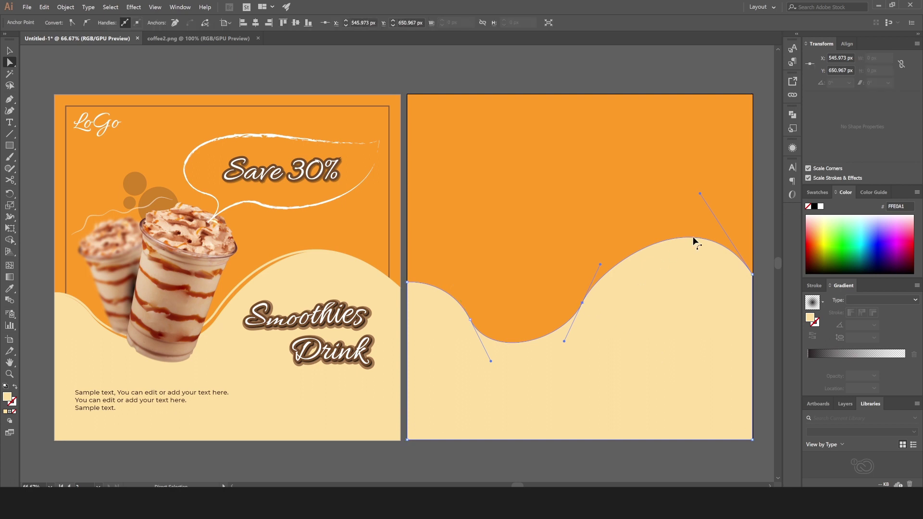
left_click_drag(700, 194, 683, 199)
left_click_drag(490, 361, 493, 354)
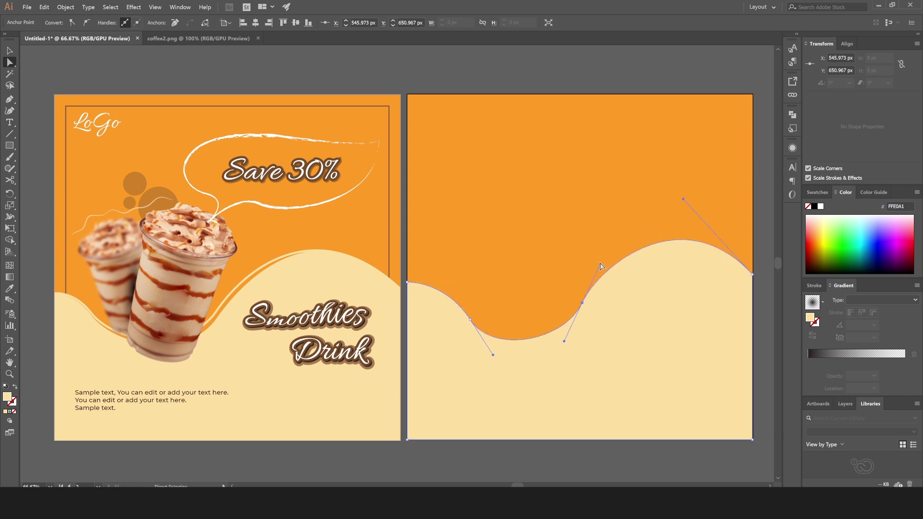
left_click_drag(600, 263, 604, 261)
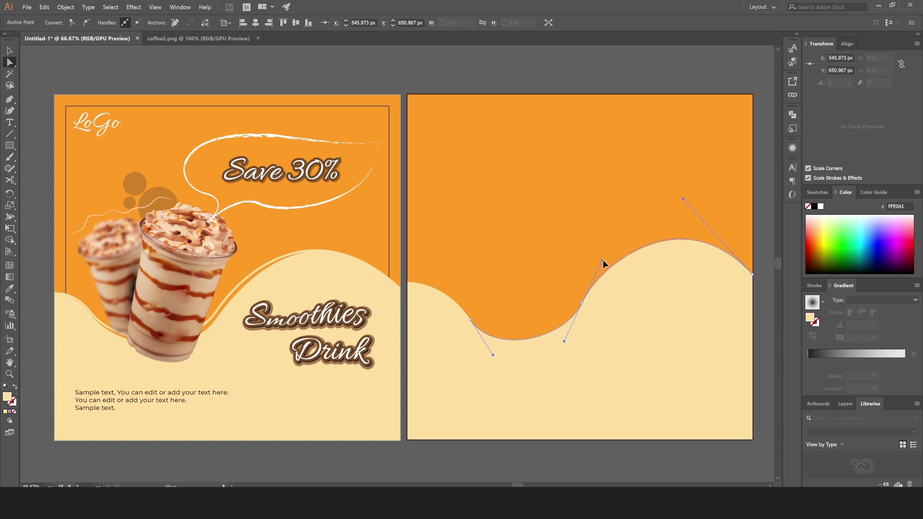
left_click(12, 53)
Copy the orange background rectangle and paste it in place
left_click(467, 470)
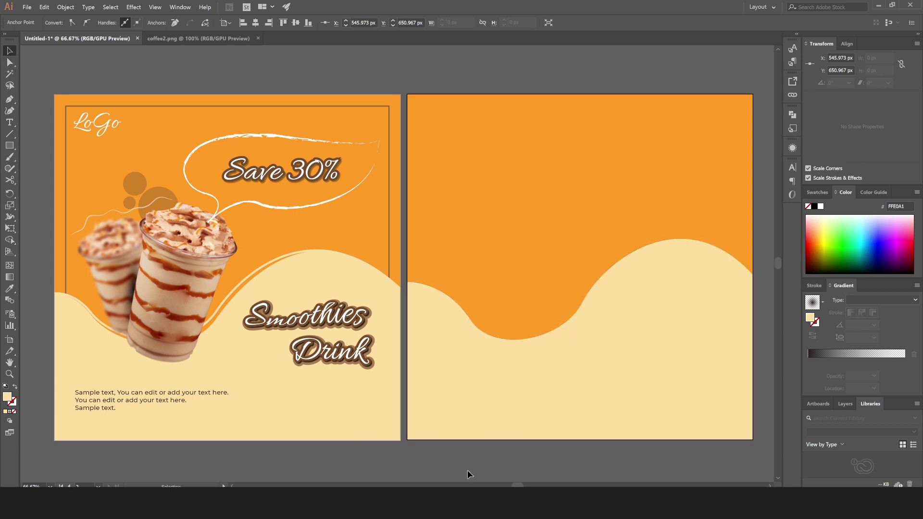
left_click(470, 142)
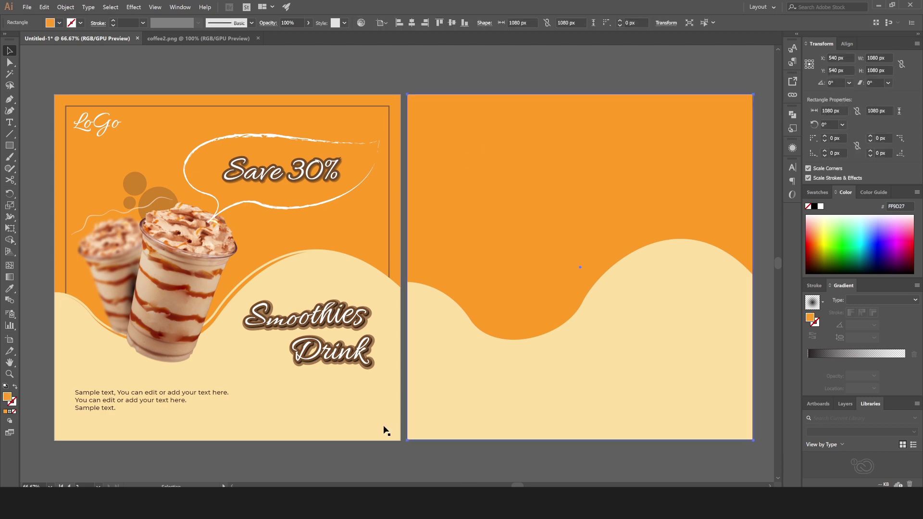
scroll(518, 486, "right", 1)
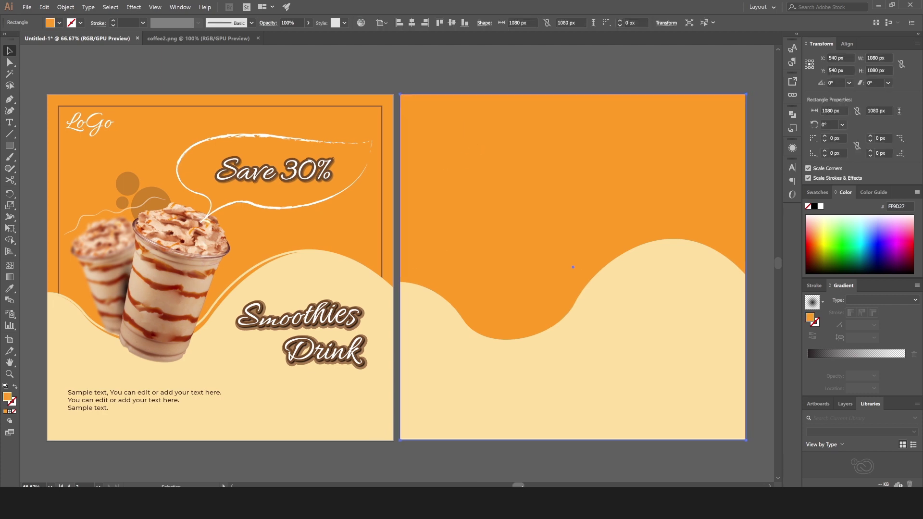
left_click(73, 8)
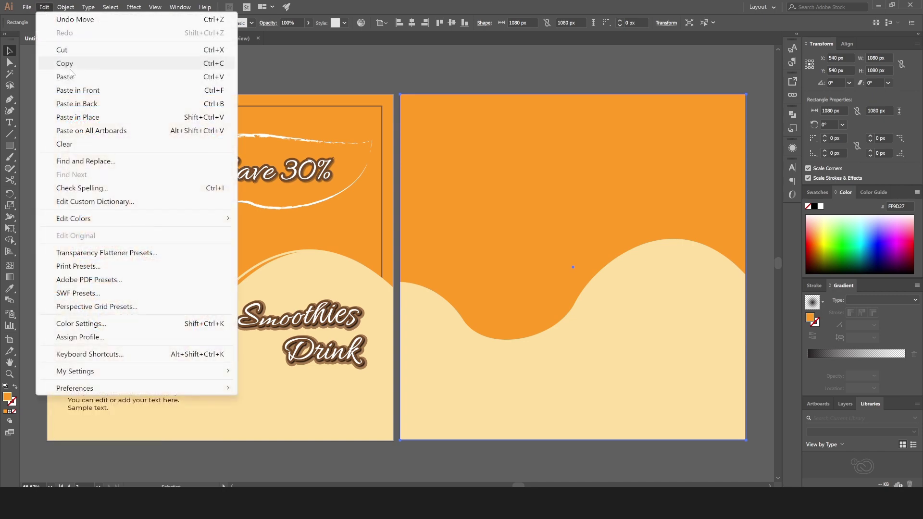
left_click(72, 67)
left_click(44, 6)
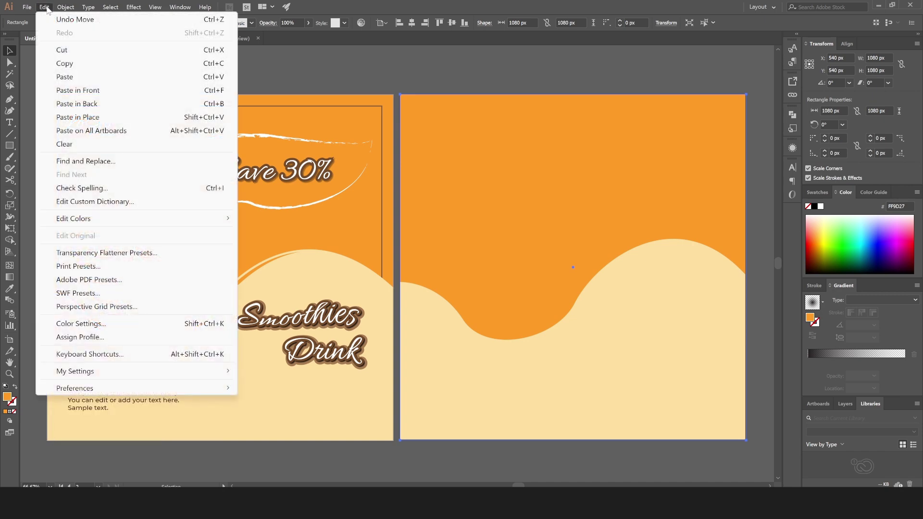
left_click(112, 117)
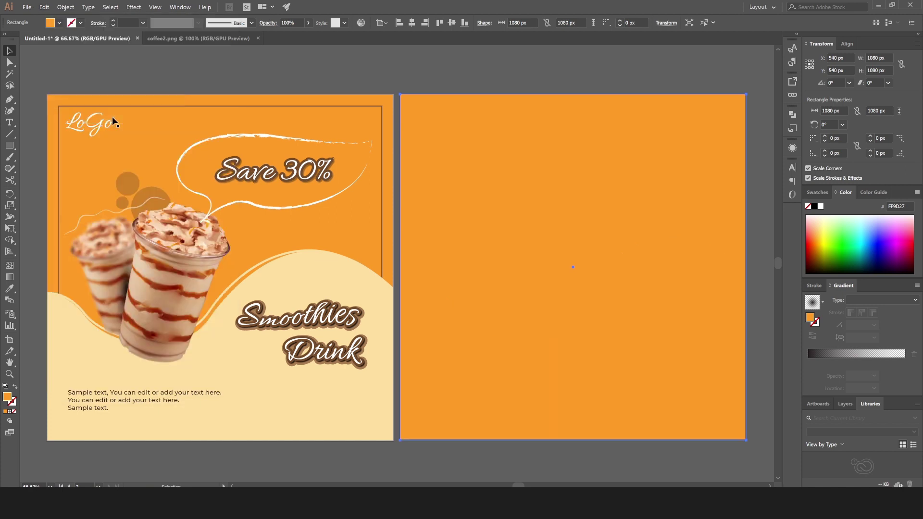
Shrink the copy to about 1008.754 px with Free Transform and give it a brown stroke
left_click(15, 229)
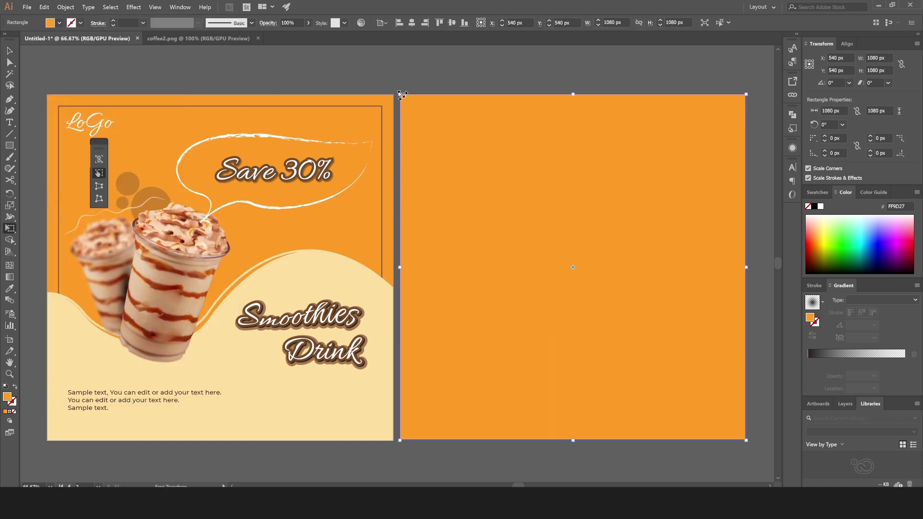
left_click_drag(402, 95, 412, 107)
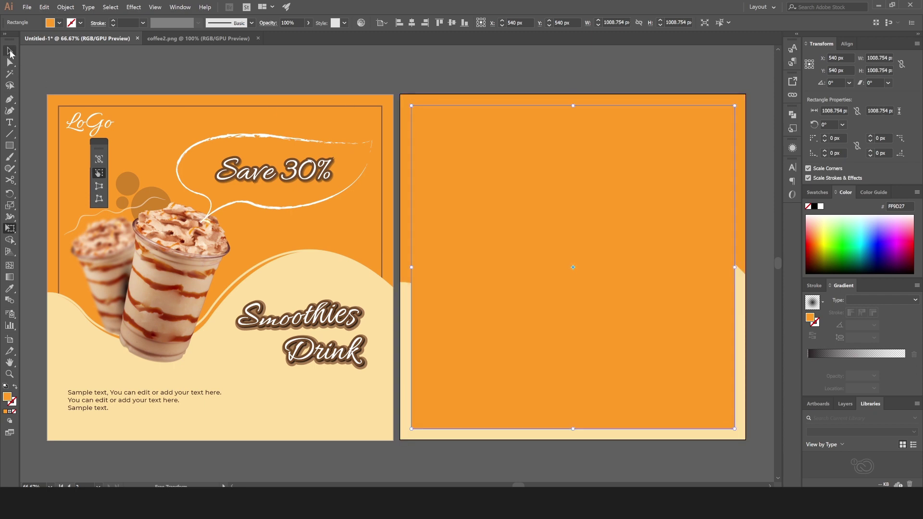
left_click(11, 52)
left_click(80, 23)
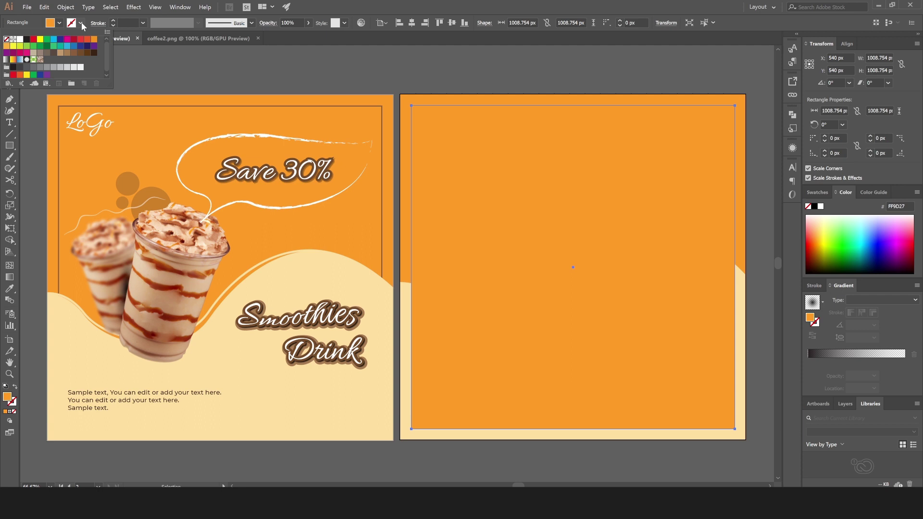
left_click(89, 57)
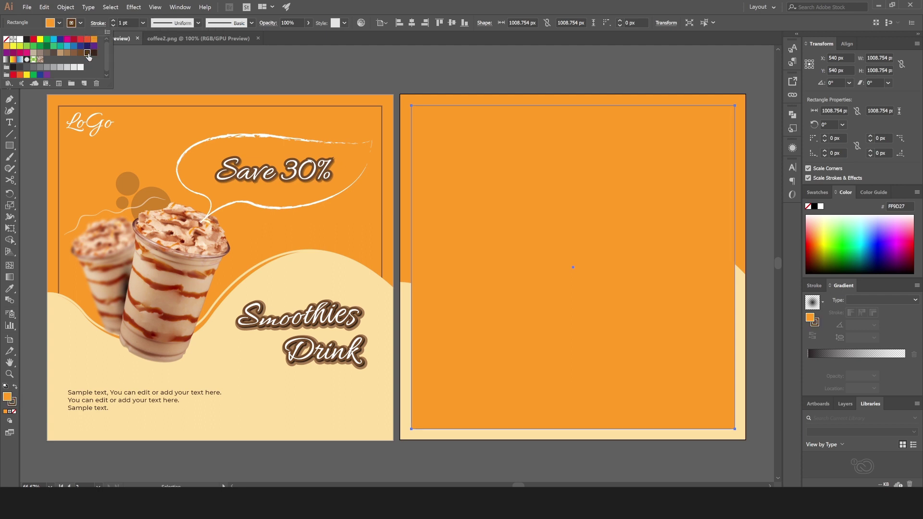
left_click(59, 23)
Remove the inner rectangle's fill and set its stroke to 3 pt
left_click(6, 40)
left_click(218, 70)
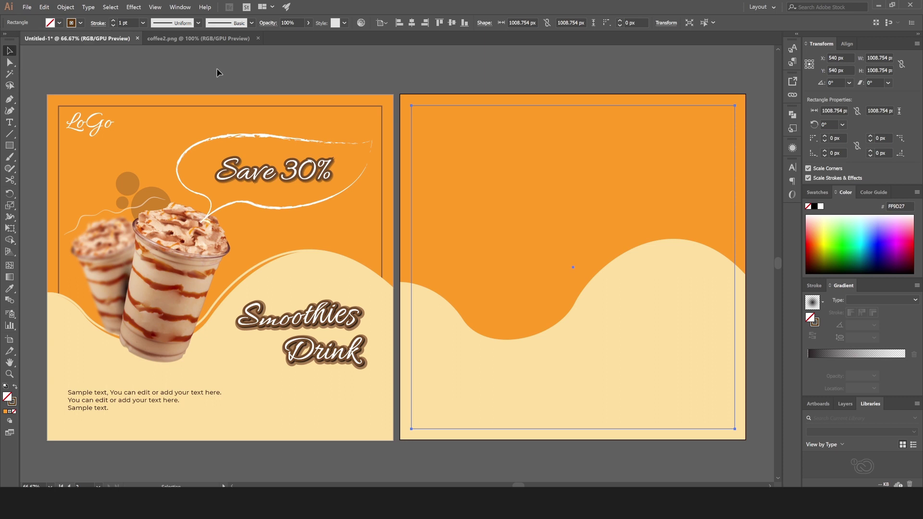
left_click(413, 105)
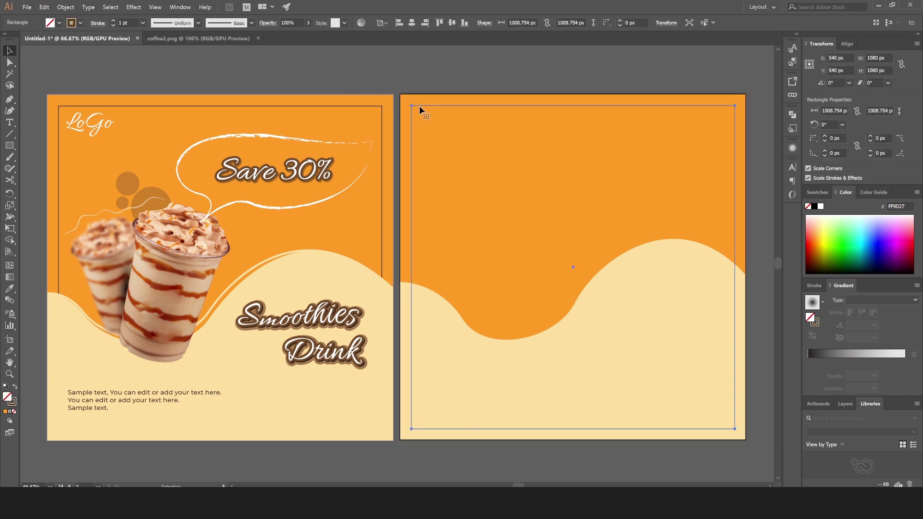
left_click(113, 21)
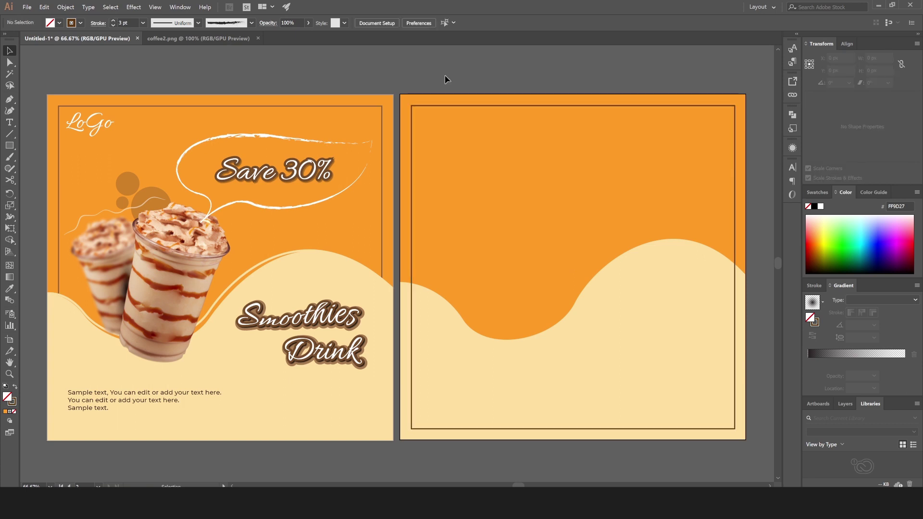
Send the orange background rectangle to the back, behind the cream wave
left_click(481, 137, "shift")
right_click(482, 138)
mouse_move(284, 266)
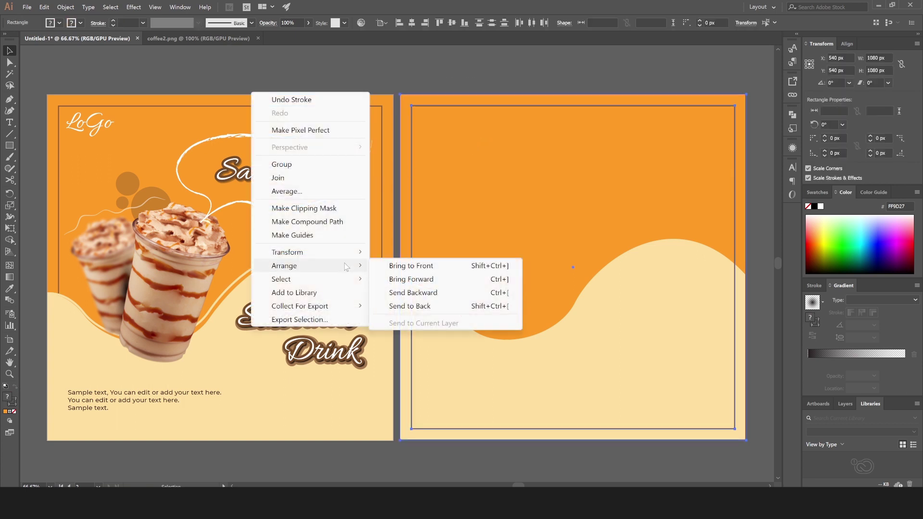
left_click(424, 306)
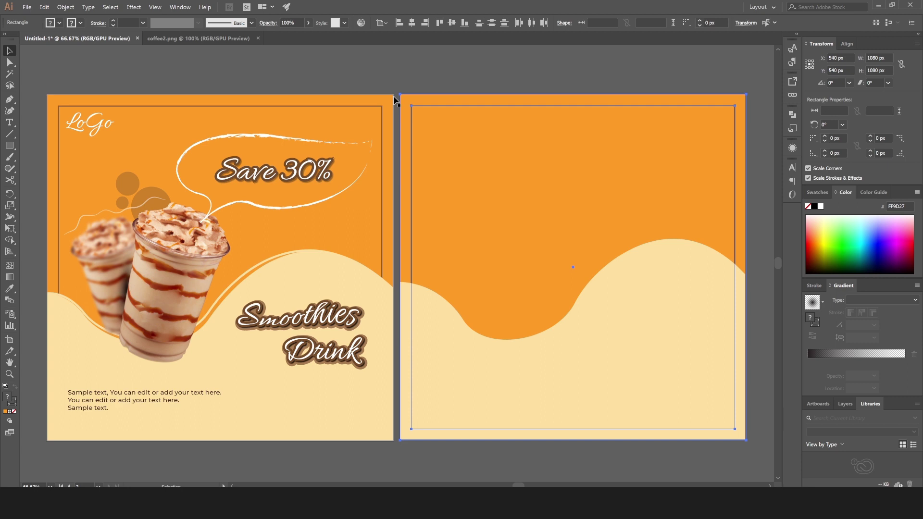
left_click(417, 72)
Make the inset frame's outline brown, then select the cream wave
left_click(421, 107)
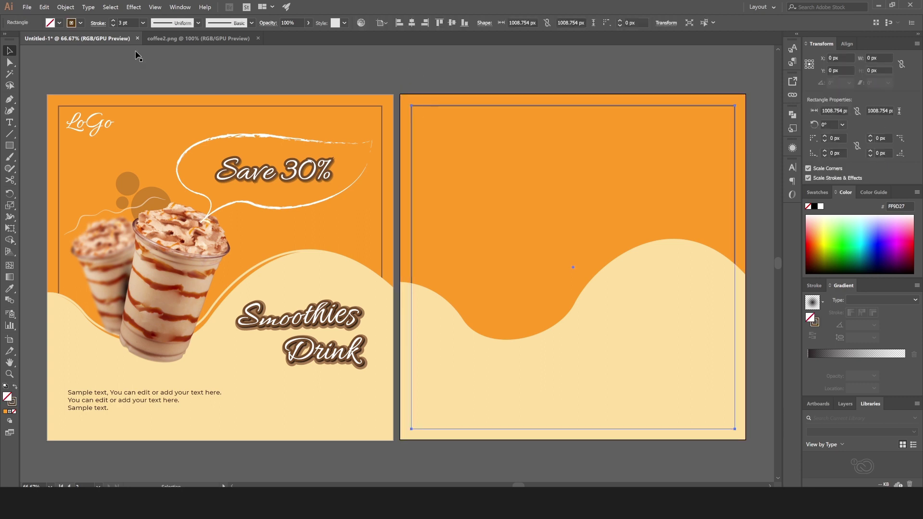
left_click(80, 24)
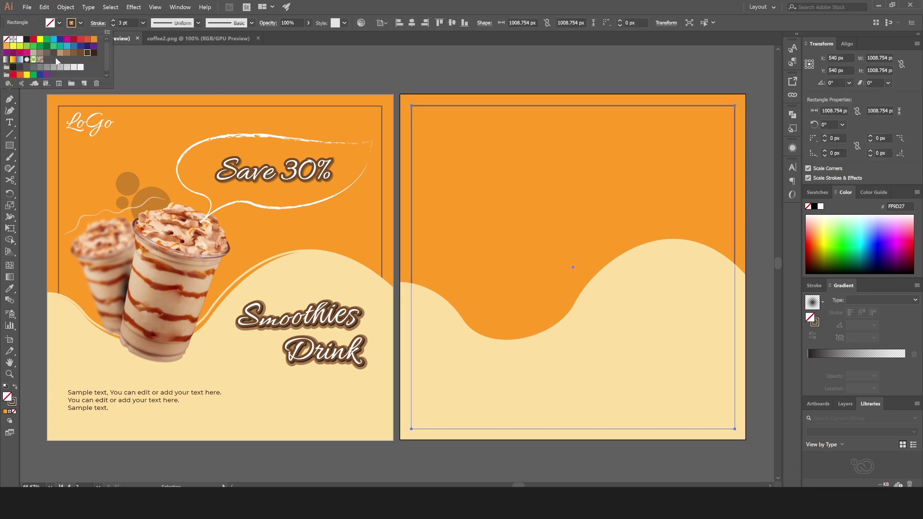
left_click(72, 53)
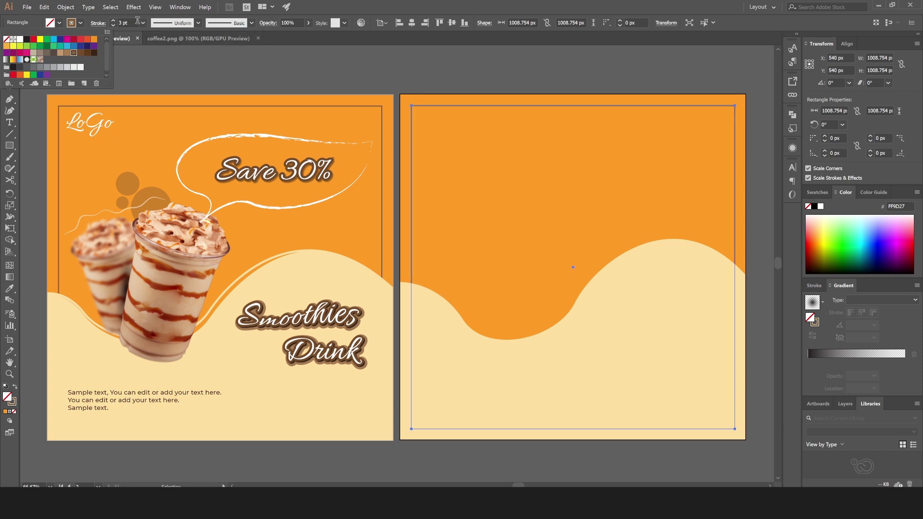
left_click(283, 76)
left_click(358, 59)
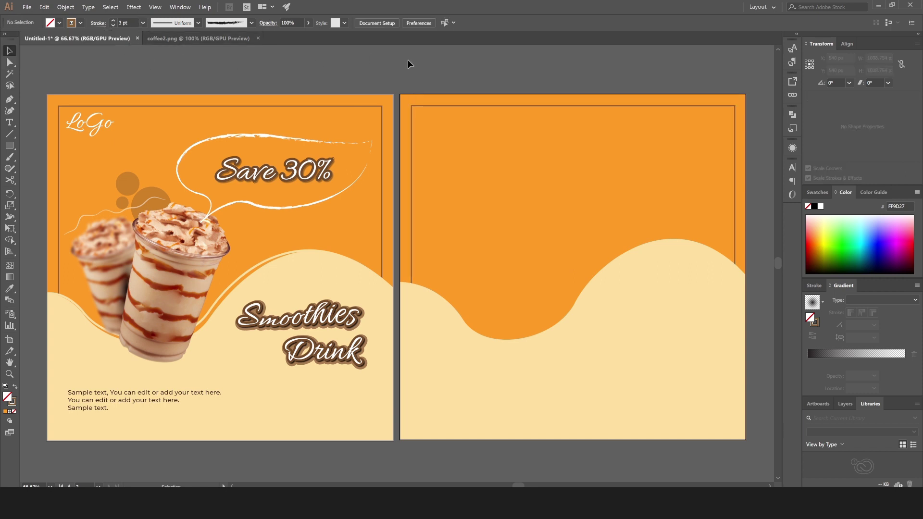
left_click(551, 414)
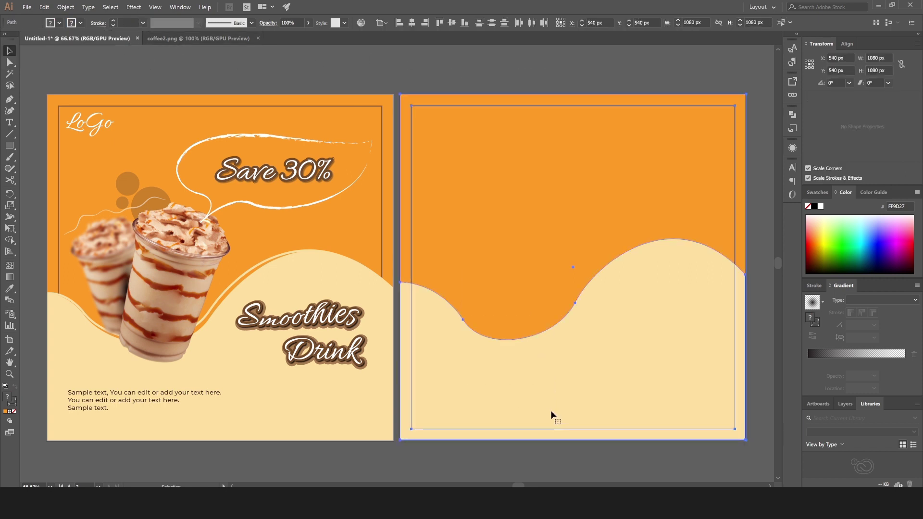
Alt-drag a slightly raised copy of the wave and swap its fill and stroke into an outline
left_click(554, 457)
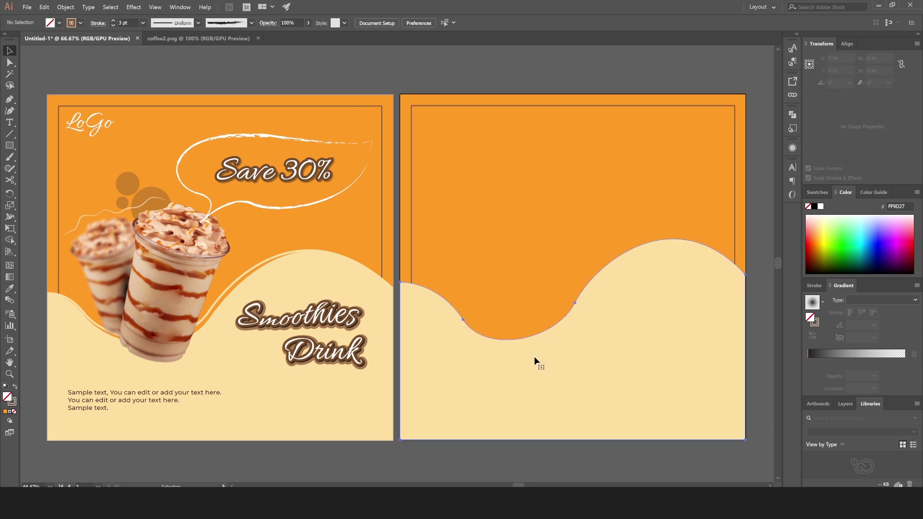
left_click(535, 358)
left_click_drag(535, 356, 536, 348)
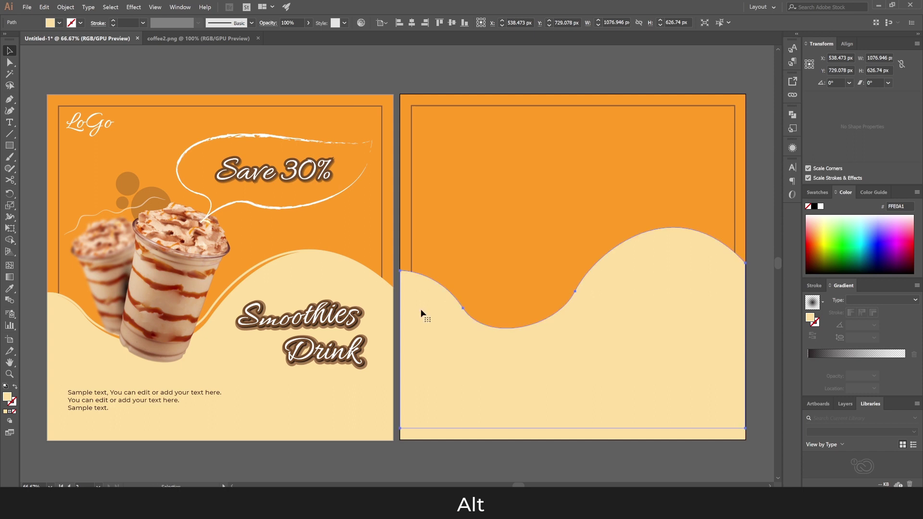
left_click(15, 388)
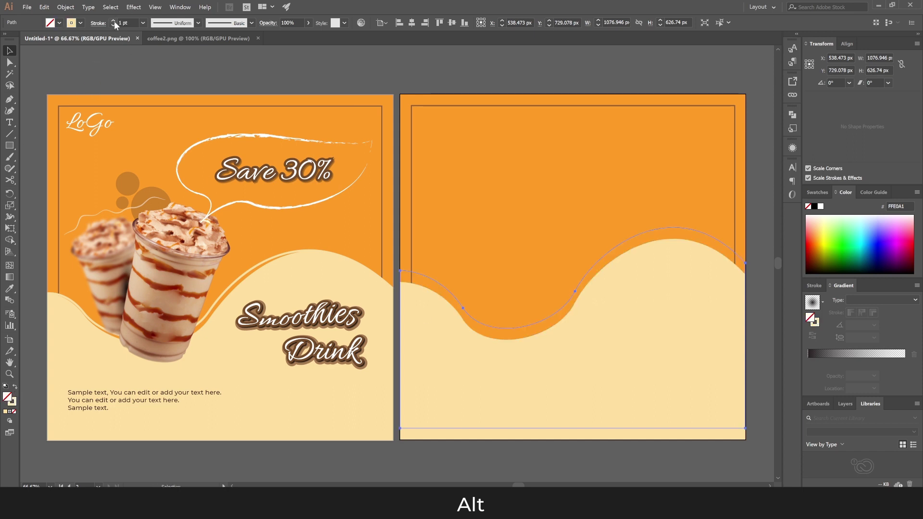
left_click(145, 56)
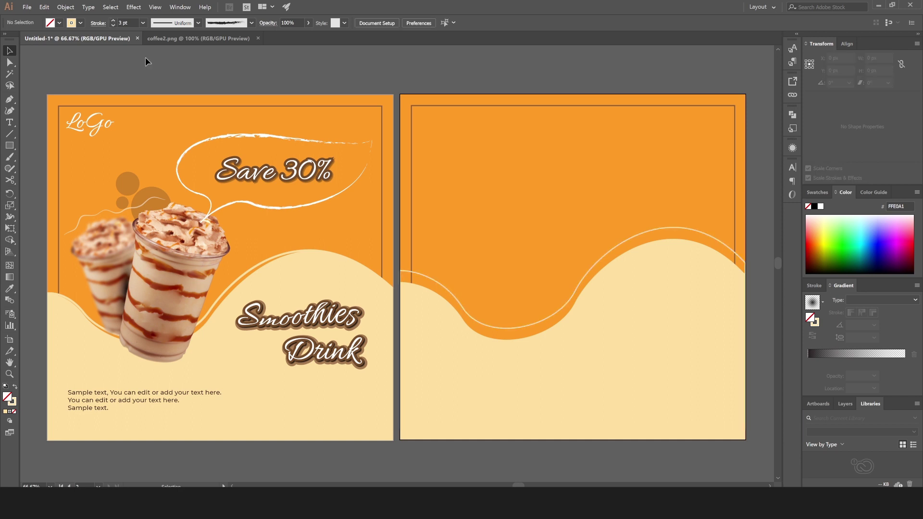
left_click(506, 332)
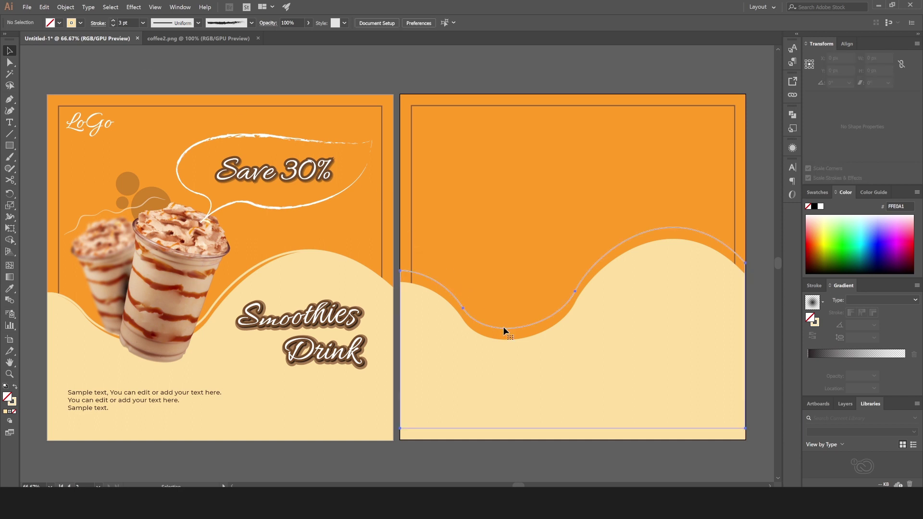
left_click(10, 63)
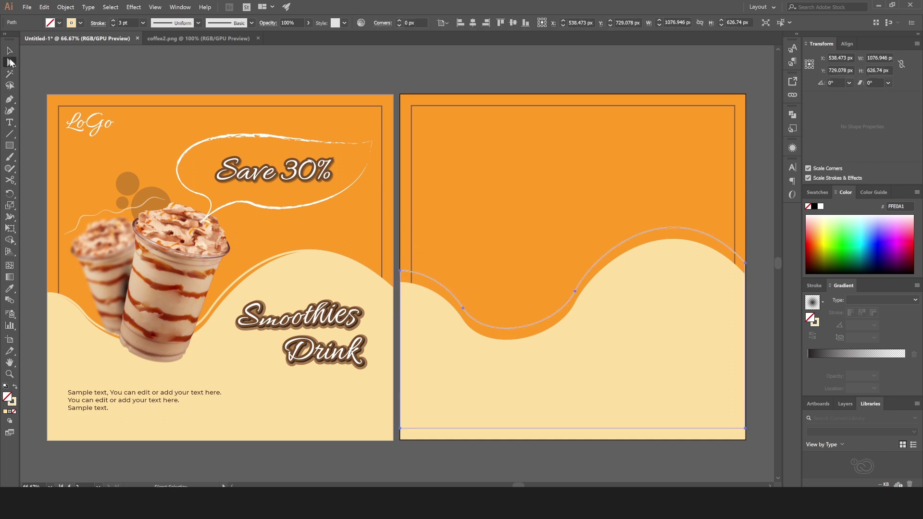
Delete the outline copy's two bottom corner points, leaving only the top curve
left_click(401, 428)
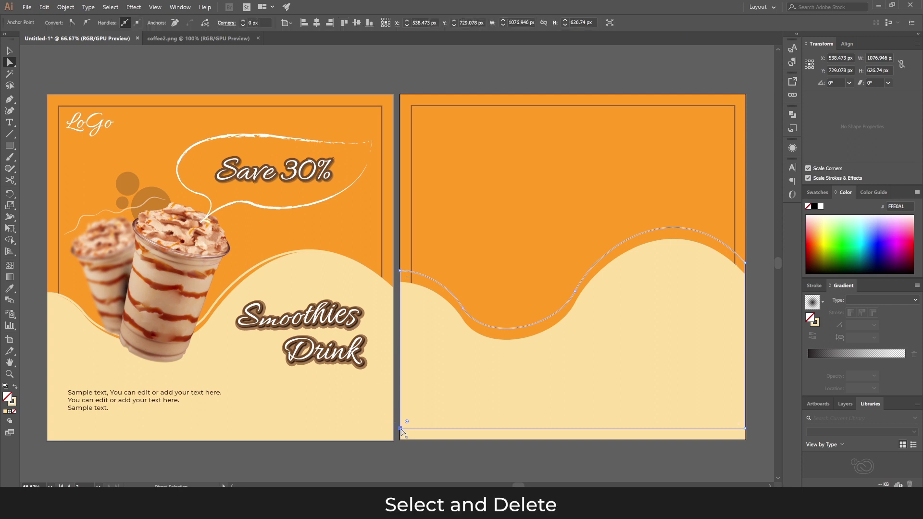
left_click(744, 427, "shift")
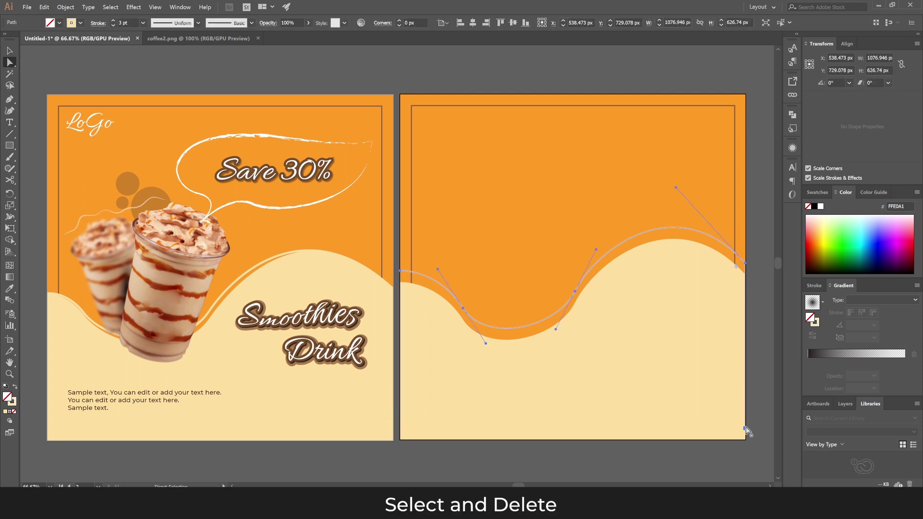
key("Delete")
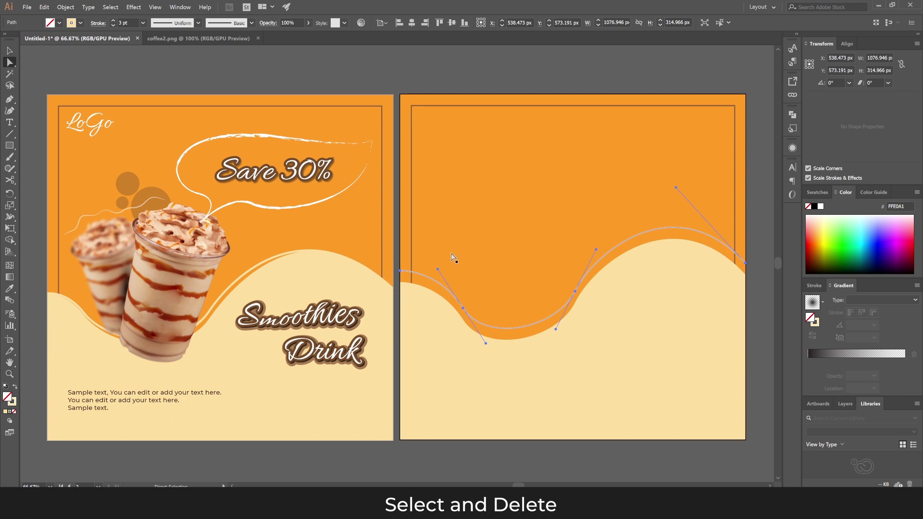
left_click(10, 50)
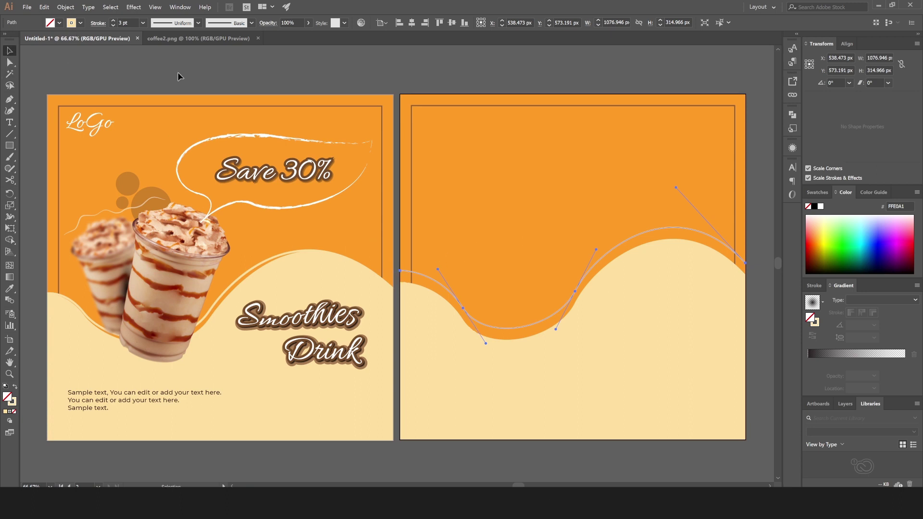
Move the curved line onto the wave edge and give it a 5 pt tapered width profile
left_click(512, 329)
left_click_drag(511, 329, 512, 332)
left_click(114, 22)
left_click(114, 22)
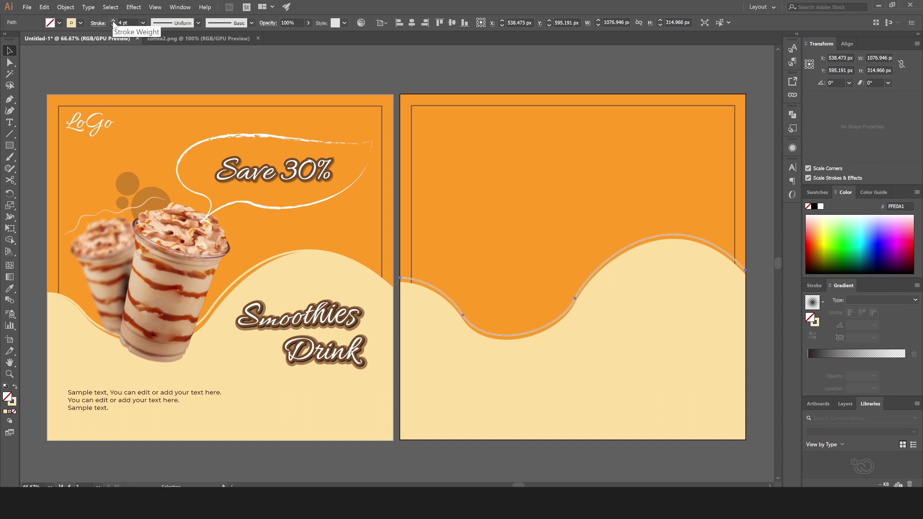
left_click(197, 23)
left_click(180, 70)
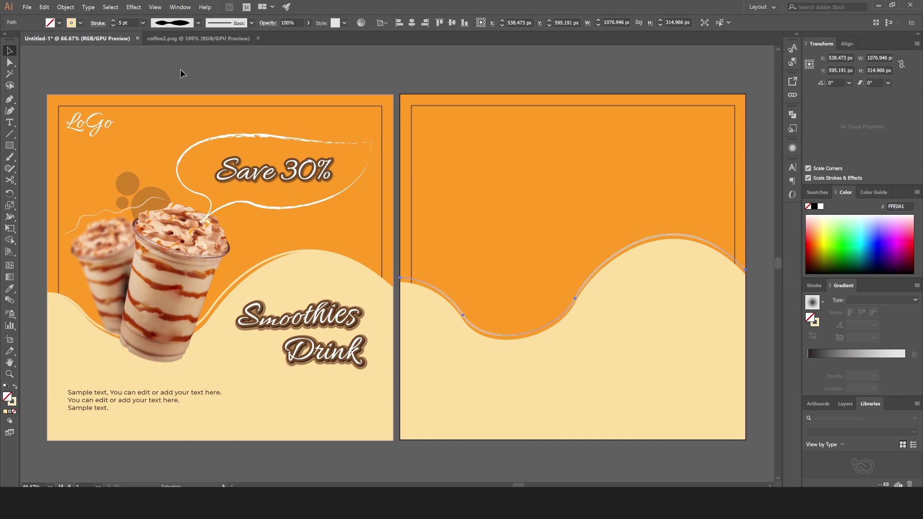
left_click(221, 74)
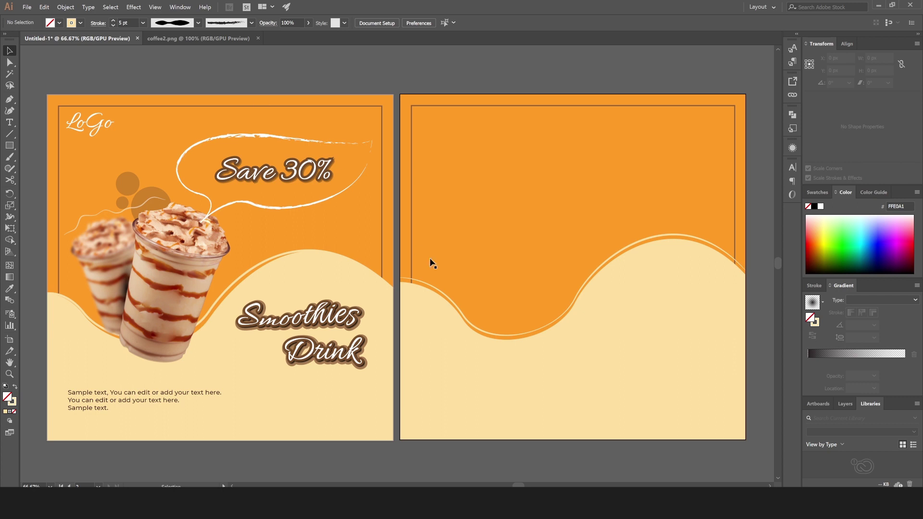
Drag the tapered line's left end point slightly down to hug the wave
left_click(406, 280)
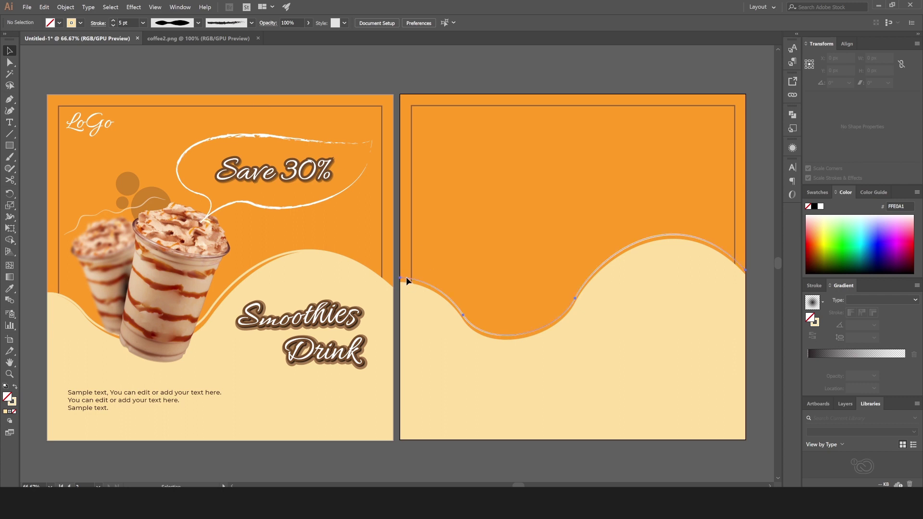
left_click(10, 62)
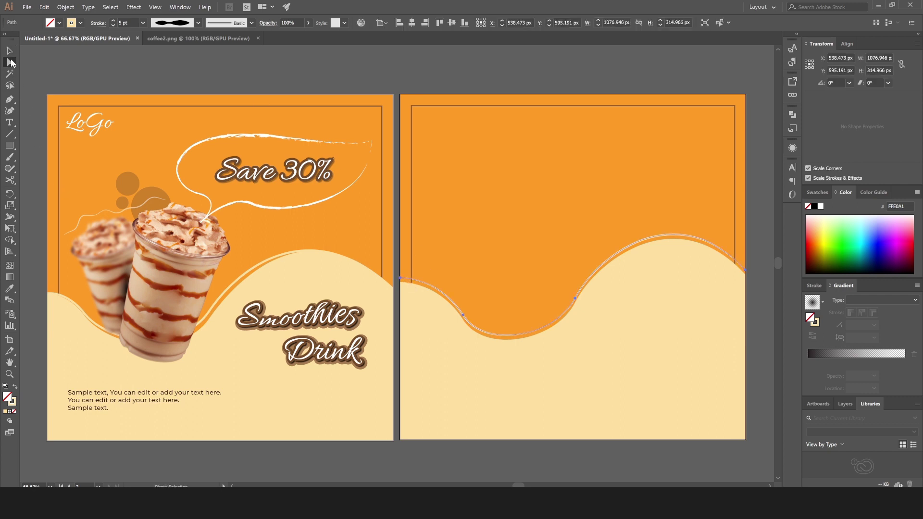
left_click(400, 279)
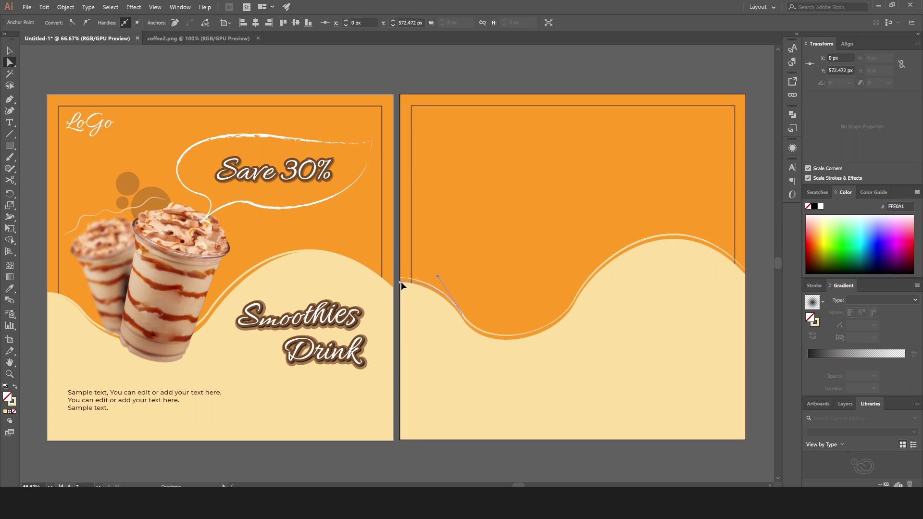
left_click_drag(401, 279, 401, 283)
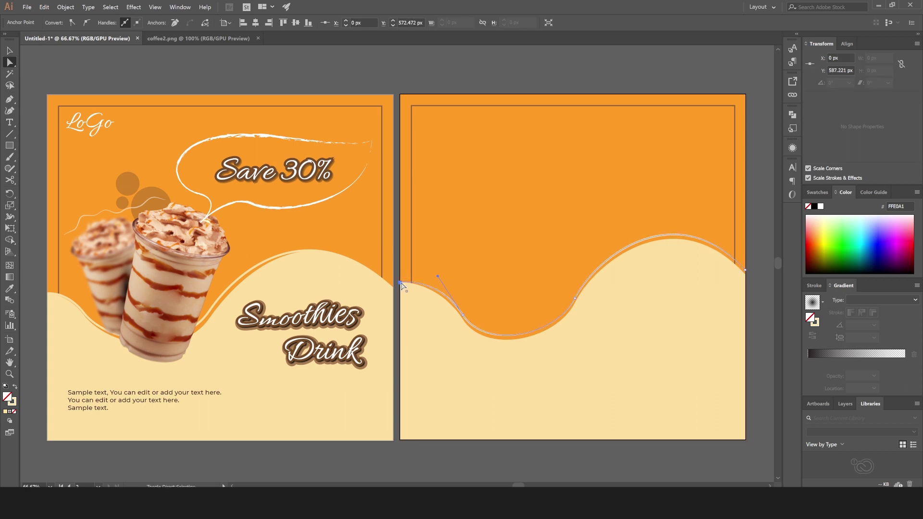
left_click(745, 271)
left_click(749, 276)
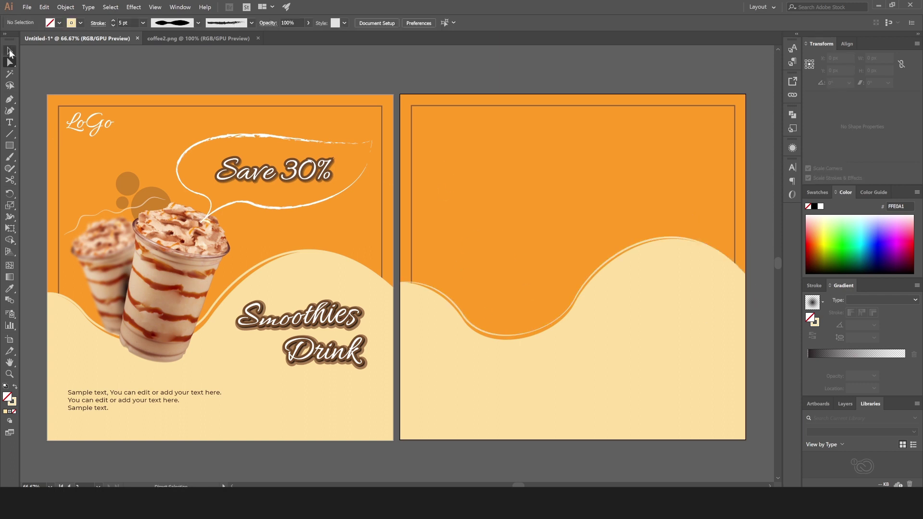
Marquee-select all shapes on Artboard 2 and group them
left_click(10, 50)
left_click_drag(474, 89, 611, 382)
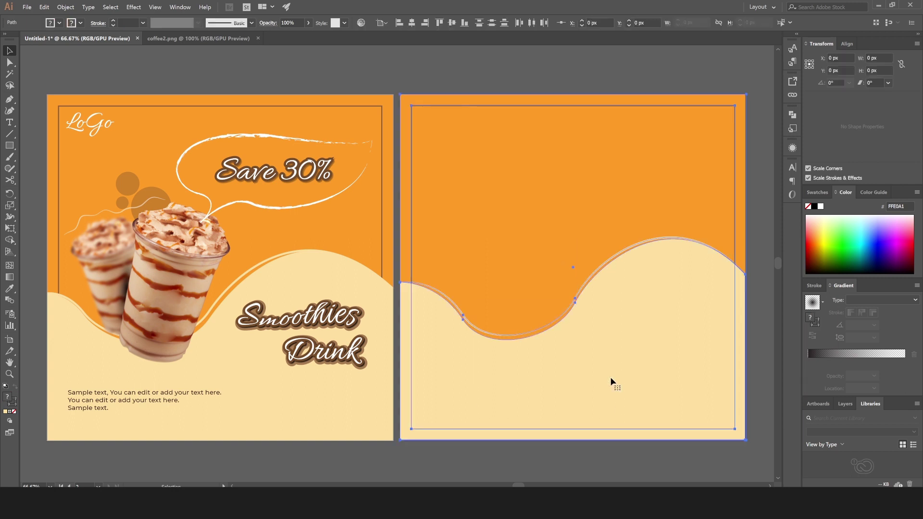
right_click(316, 212)
left_click(346, 284)
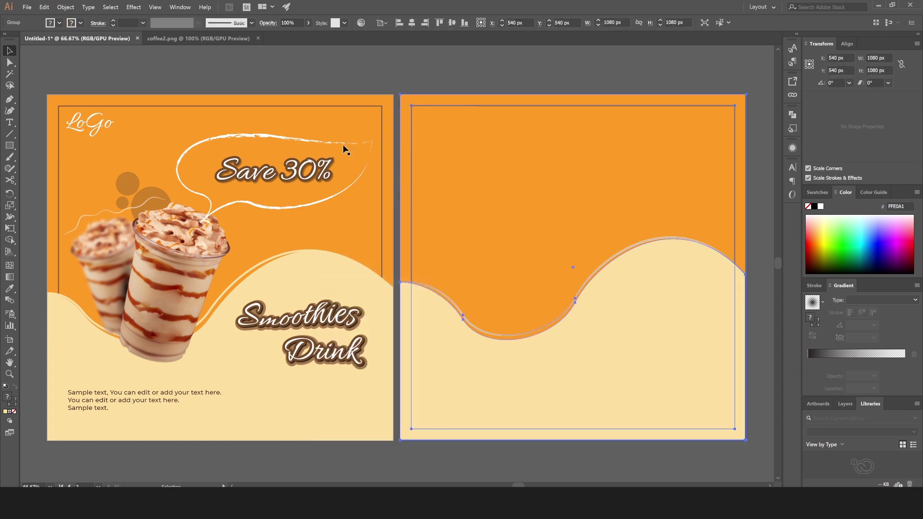
left_click(387, 63)
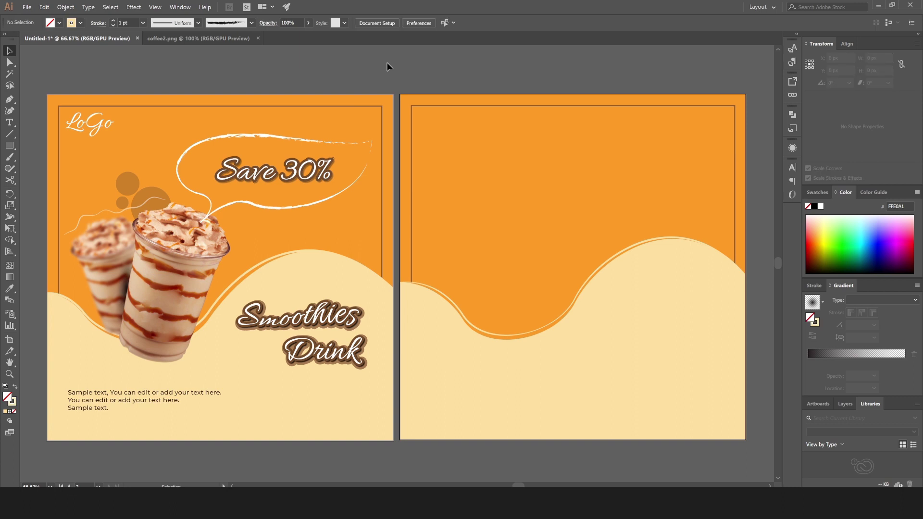
Bring the coffee2.png cup image onto Artboard 2, scale it to about 398 × 637 px, and select it
left_click(188, 39)
mouse_move(377, 278)
left_mouse_down()
mouse_move(85, 41)
mouse_move(455, 254)
mouse_move(499, 250)
mouse_move(483, 252)
left_mouse_up()
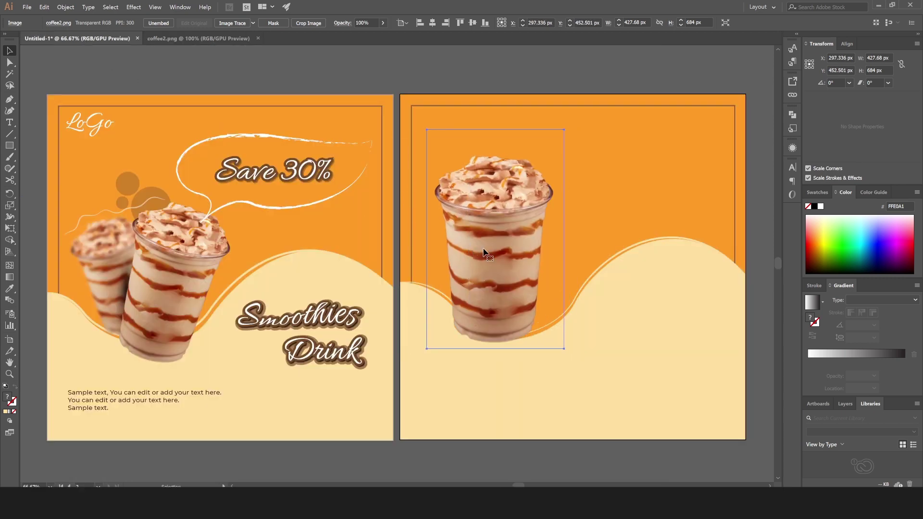
left_click(9, 229)
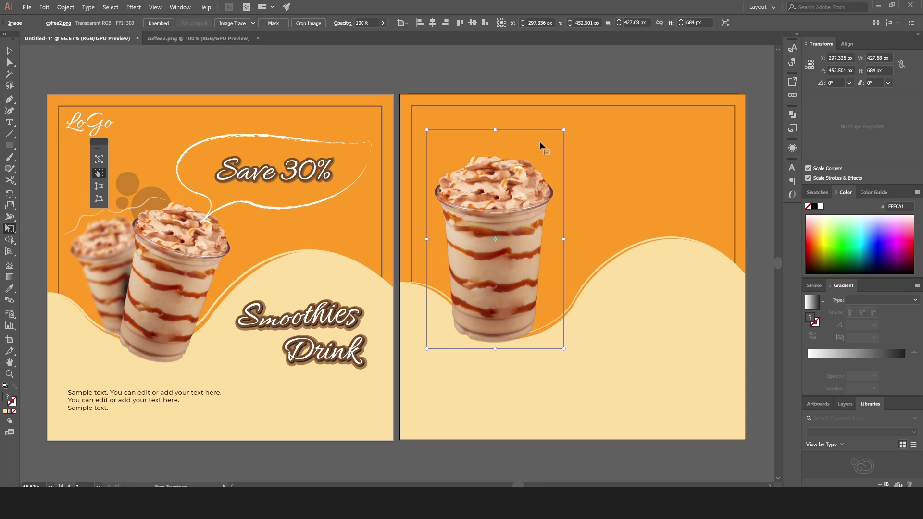
left_click_drag(564, 130, 560, 138)
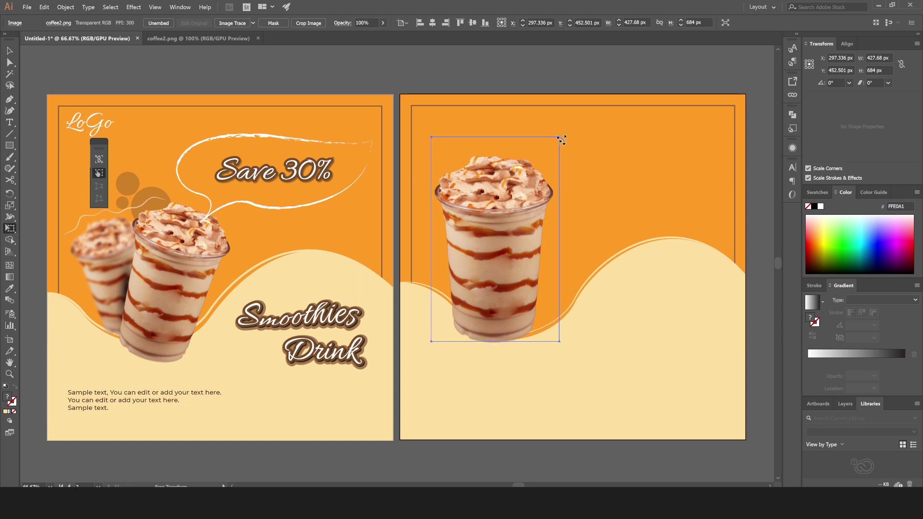
left_click(9, 50)
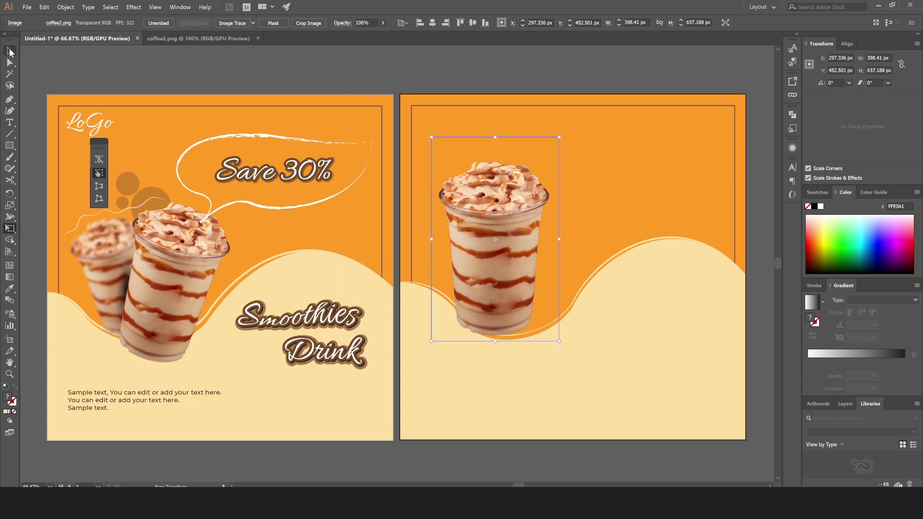
key("ctrl+shift+a")
left_click(437, 192)
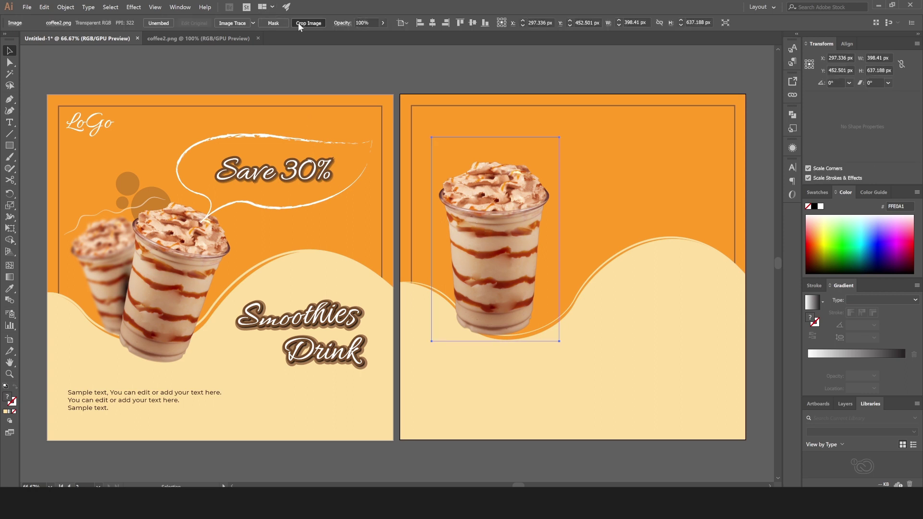
Crop the cup image's top, left and right edges to 361.297 × 573.693 px, then reselect it
left_click(298, 23)
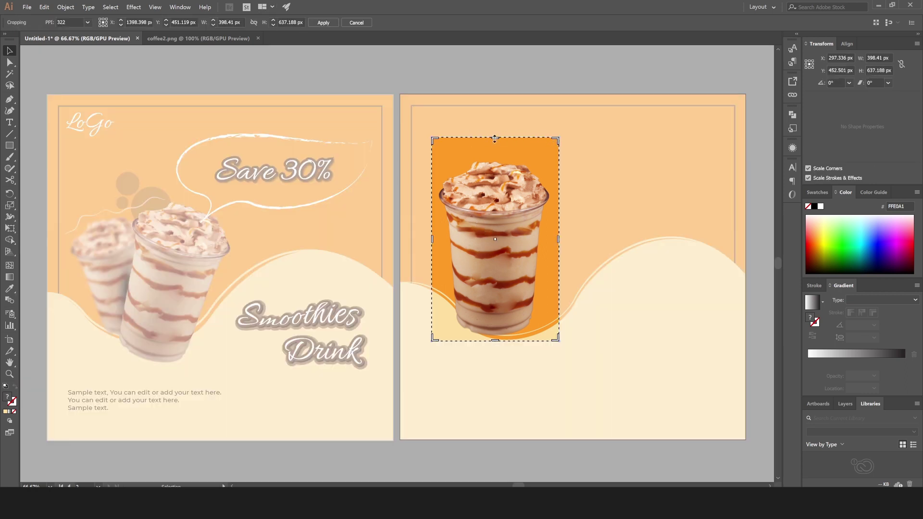
left_click_drag(494, 139, 497, 159)
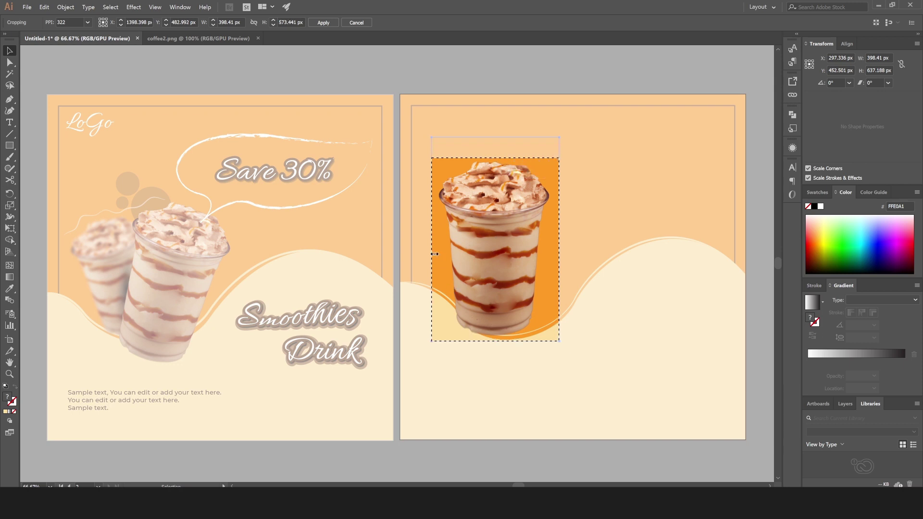
left_click_drag(434, 254, 438, 253)
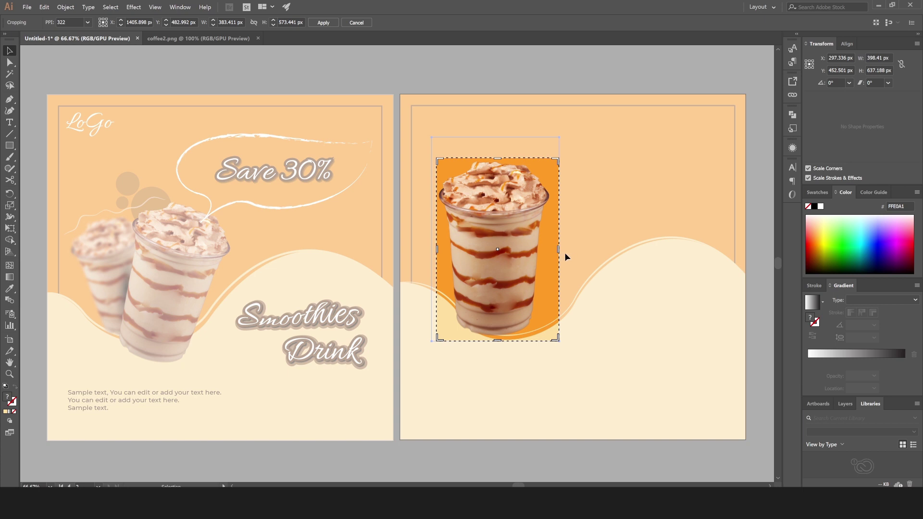
left_click_drag(558, 252, 553, 252)
left_click(320, 23)
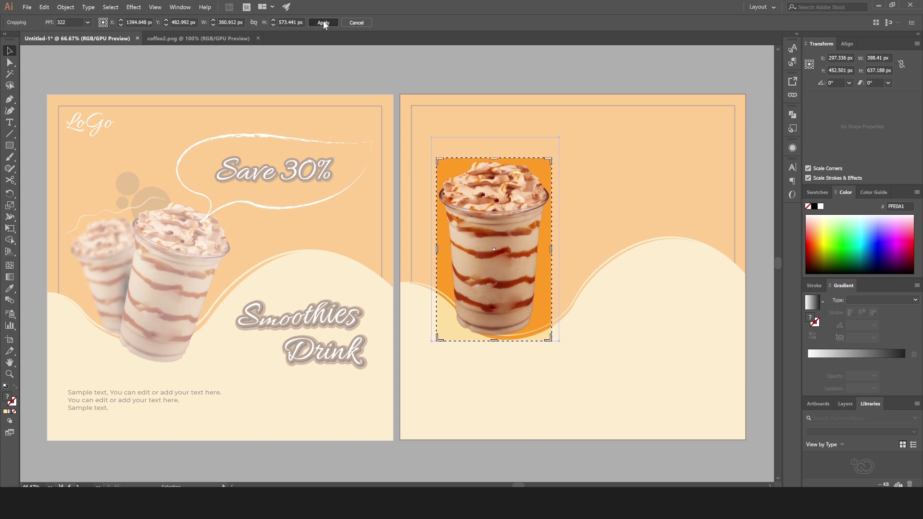
left_click(430, 91)
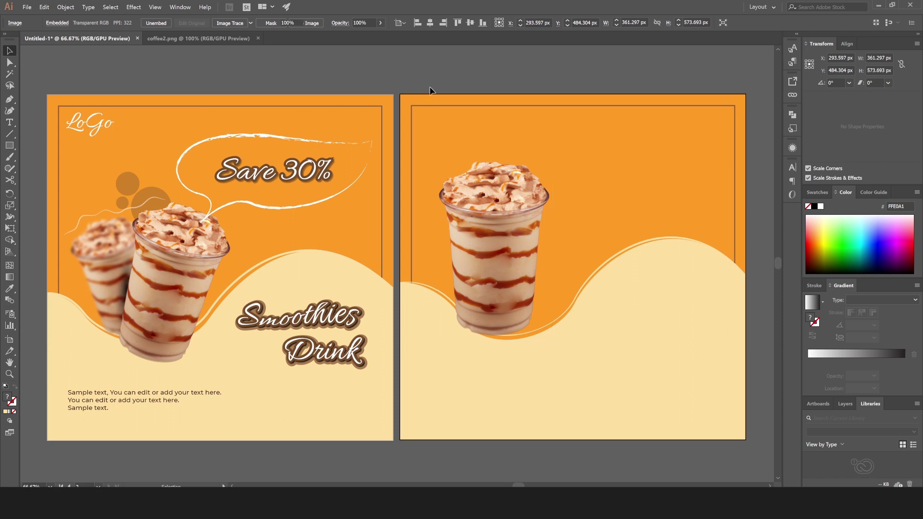
left_click(544, 286)
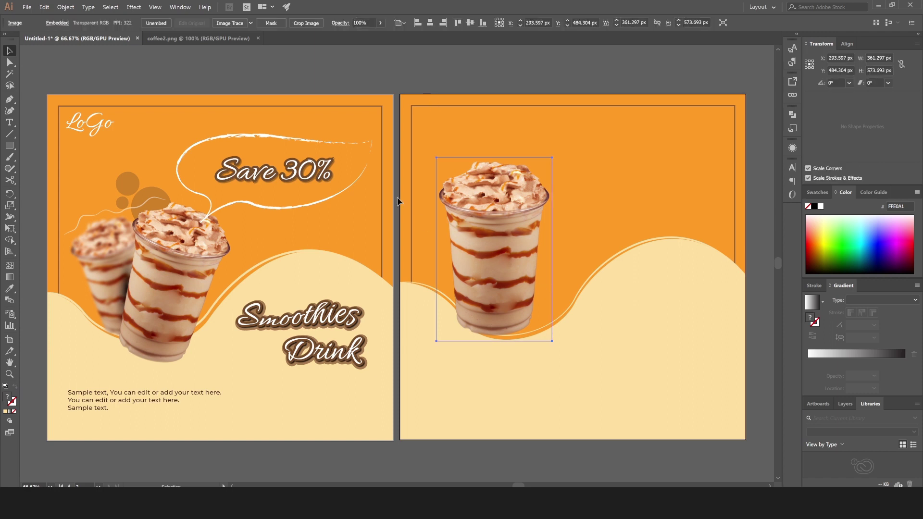
Shrink the cup image, Alt-drag a copy to the right, and enlarge that copy as the front cup
left_click(10, 229)
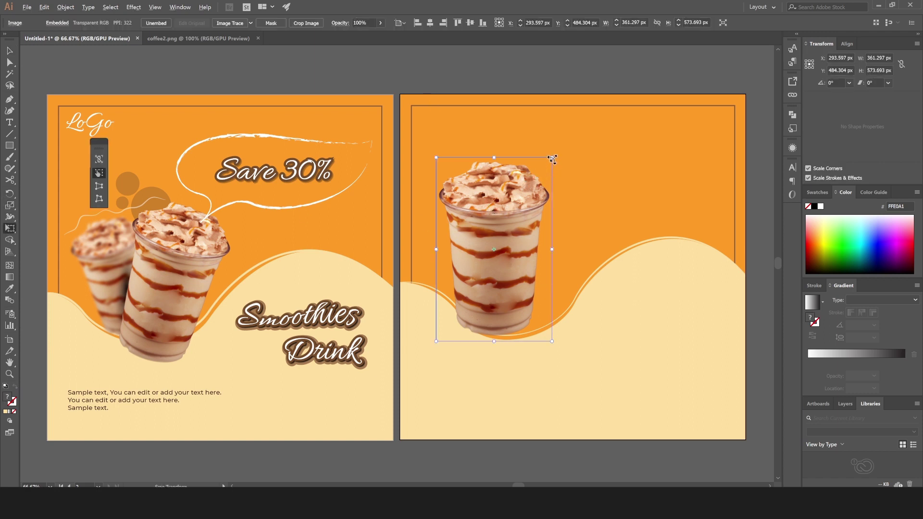
left_click_drag(552, 158, 546, 183)
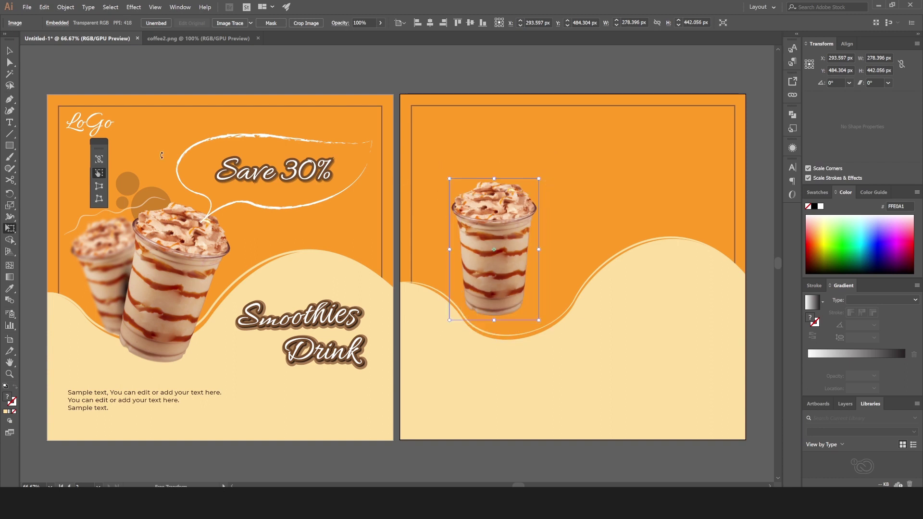
left_click(10, 50)
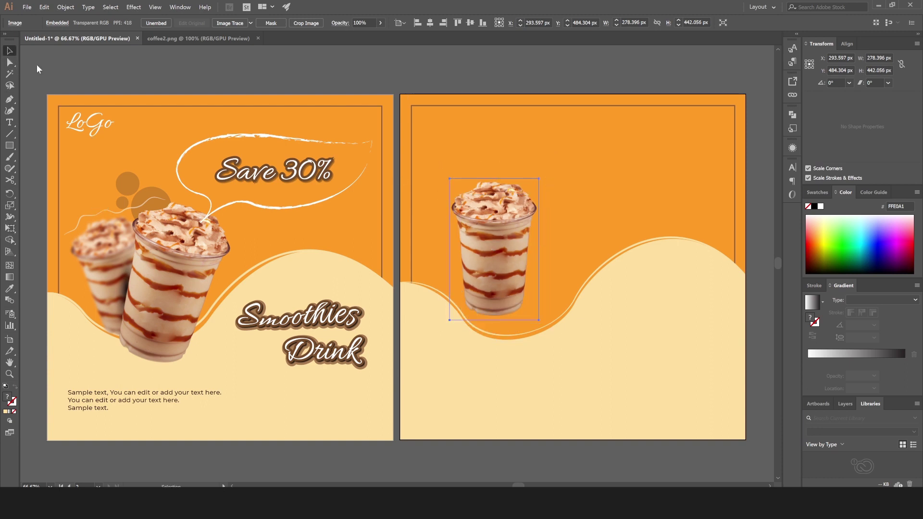
left_click_drag(506, 279, 546, 280)
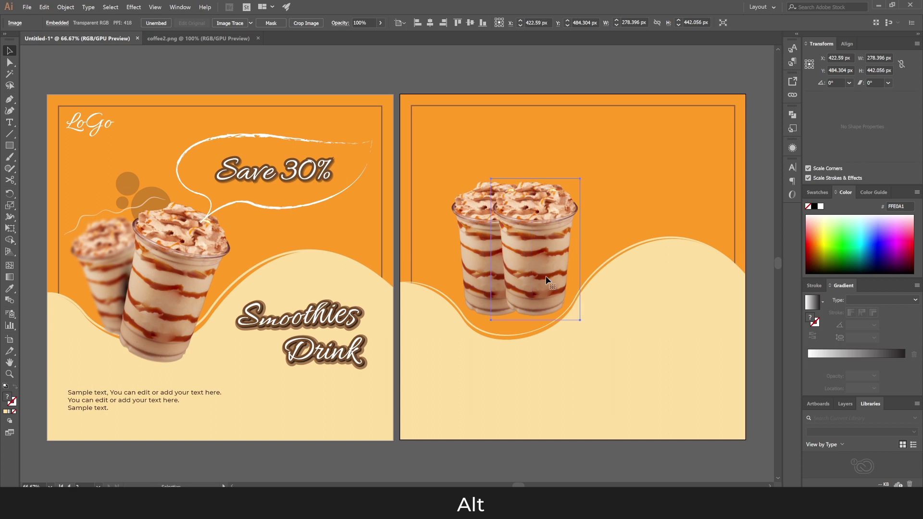
left_click(10, 234)
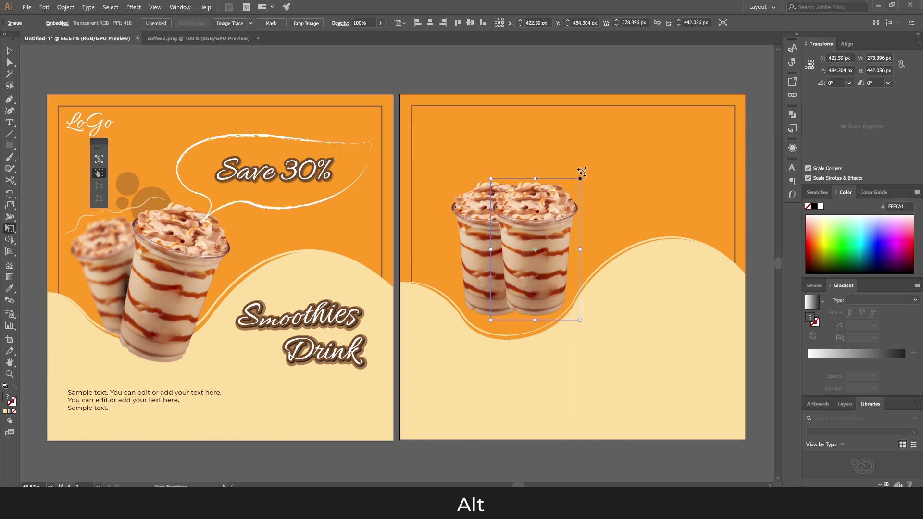
mouse_move(580, 178)
left_mouse_down()
mouse_move(599, 140)
mouse_move(595, 155)
mouse_move(614, 158)
left_mouse_up()
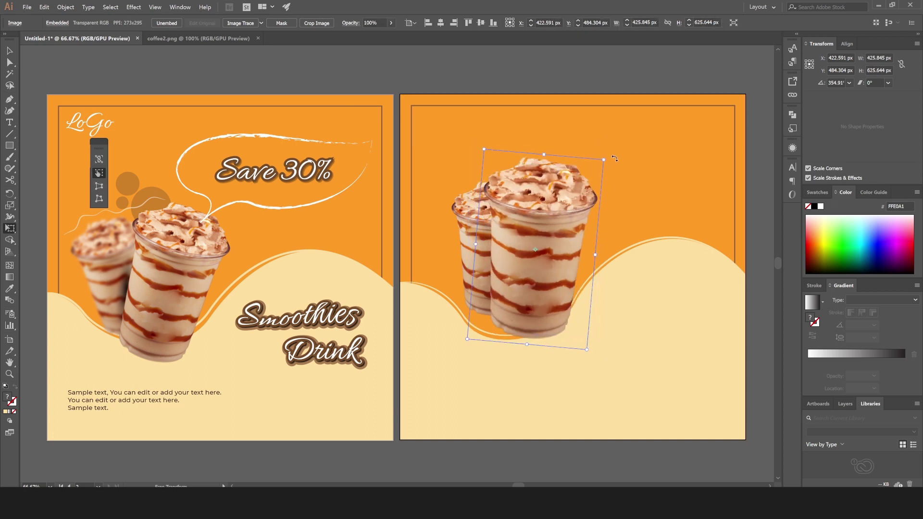
left_click(10, 51)
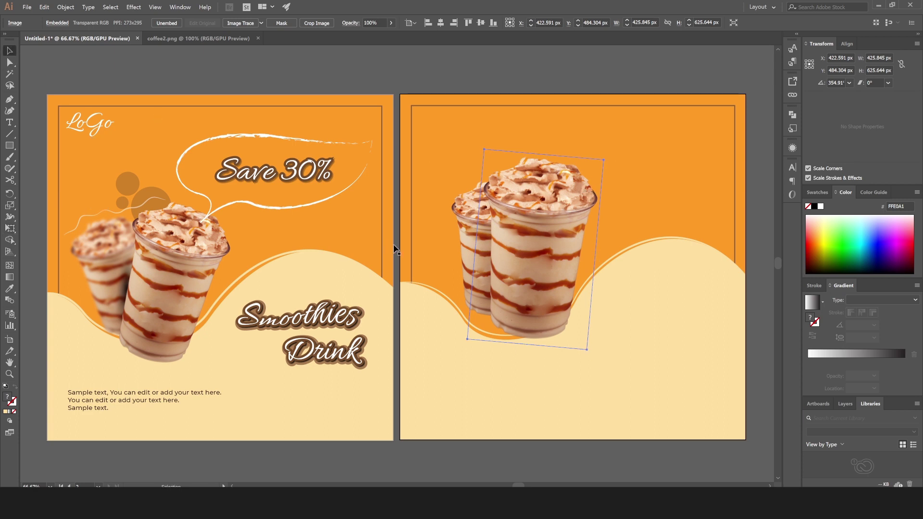
Tilt the smaller cup about 14°, tuck it behind the front cup's left side, and shrink it slightly
left_click(460, 224)
key("e")
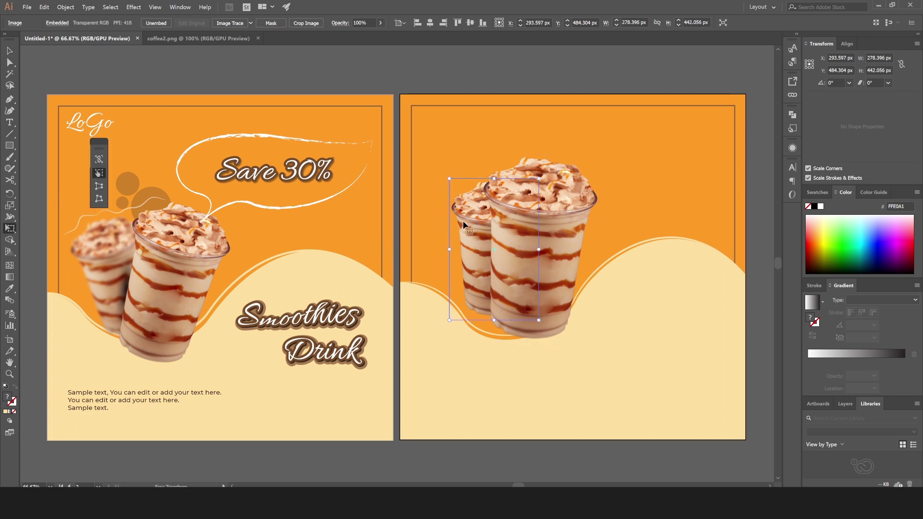
left_click_drag(528, 163, 505, 158)
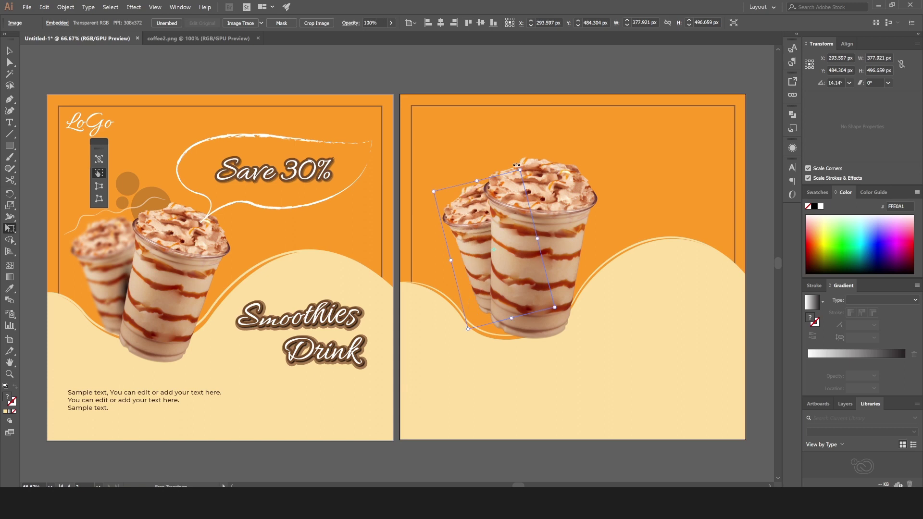
left_click_drag(469, 212, 458, 215)
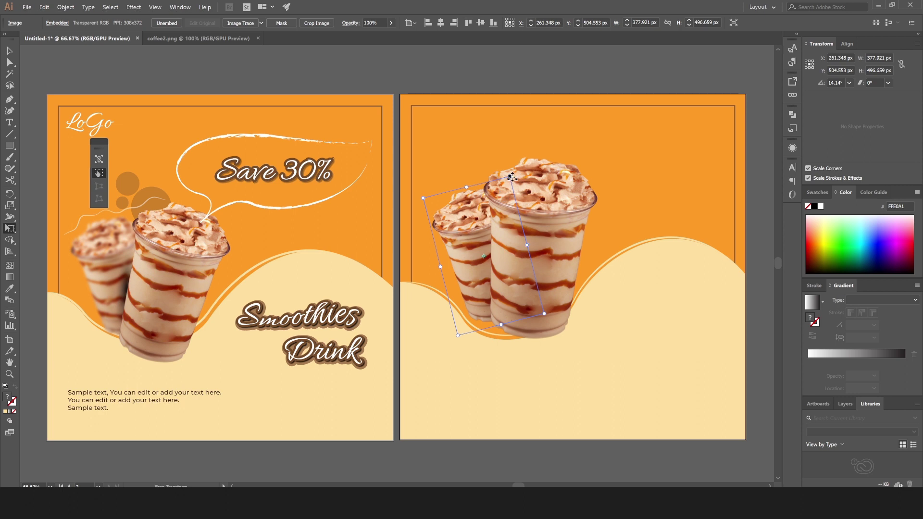
left_click_drag(511, 176, 511, 182)
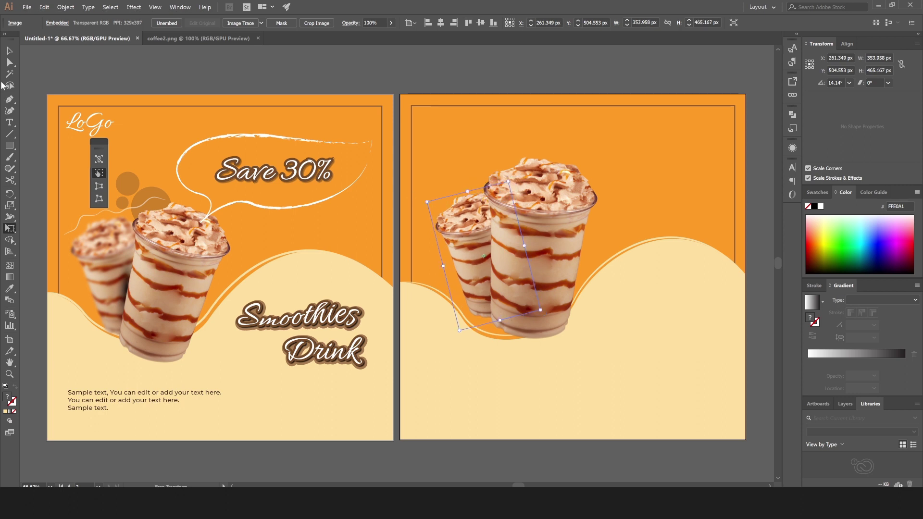
Apply a 22-pixel Gaussian Blur to the smaller back cup, then deselect
left_click(10, 51)
left_click(133, 7)
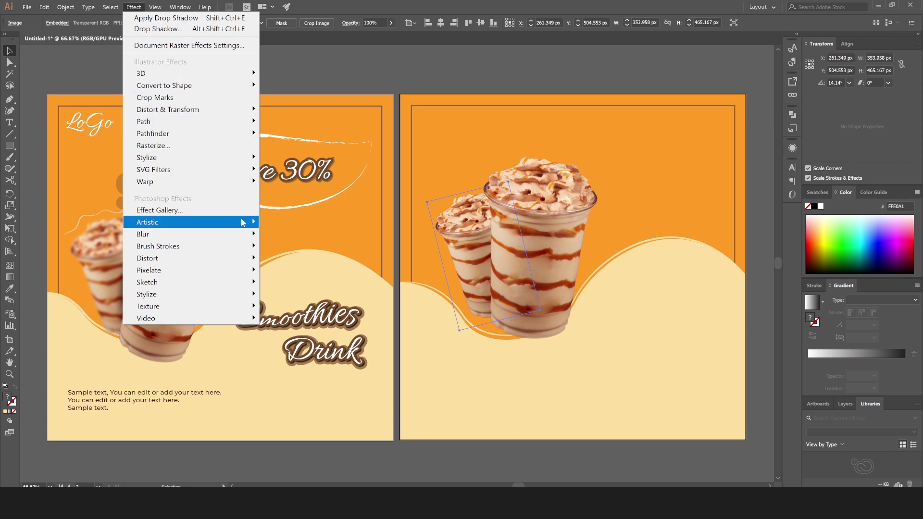
mouse_move(143, 235)
left_click(300, 236)
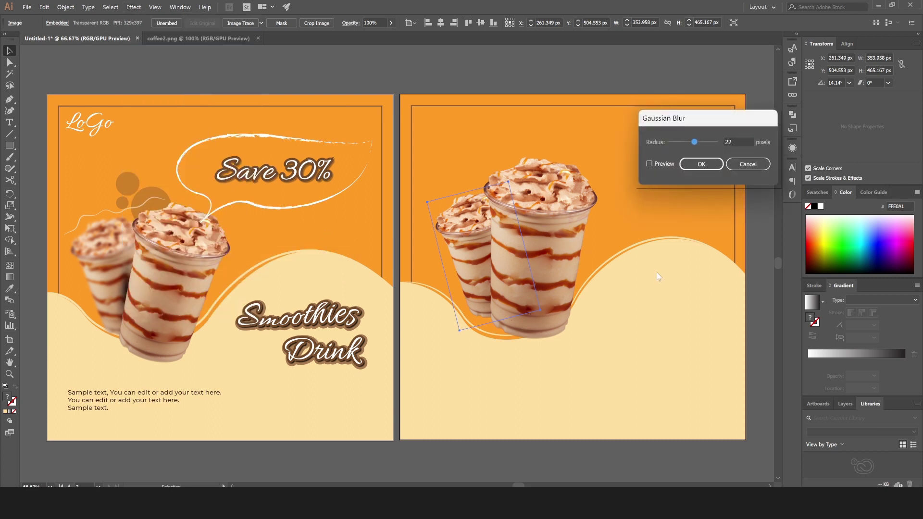
left_click(650, 165)
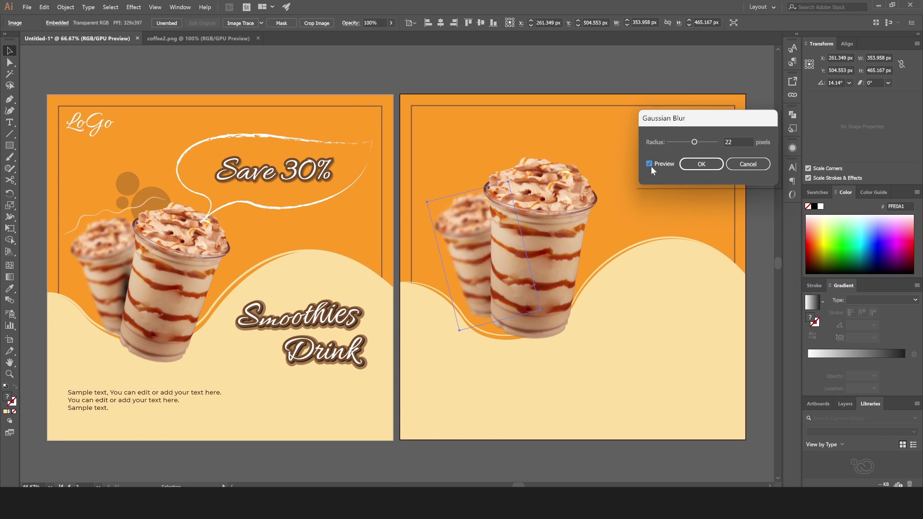
left_click(686, 166)
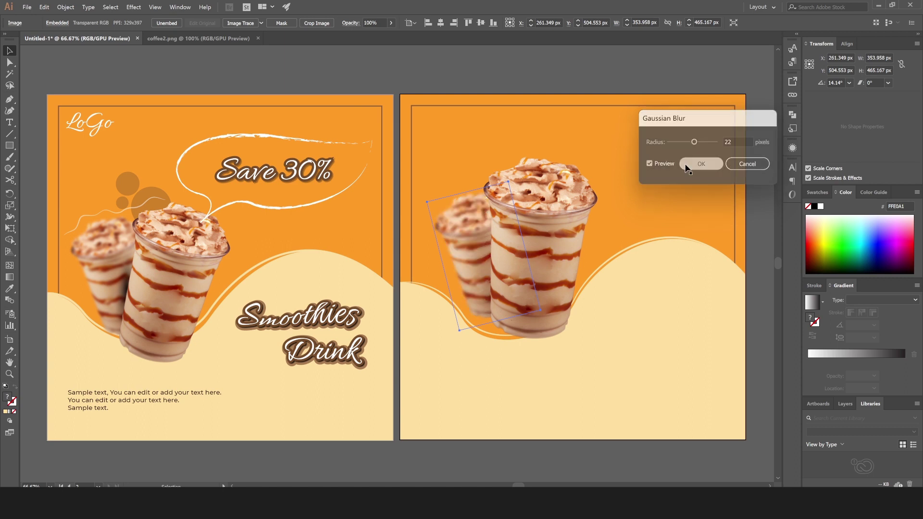
left_click(428, 74)
Draw a small circle at the artboard's top-left and give it a radial white-to-black gradient
left_click_drag(10, 145, 59, 170)
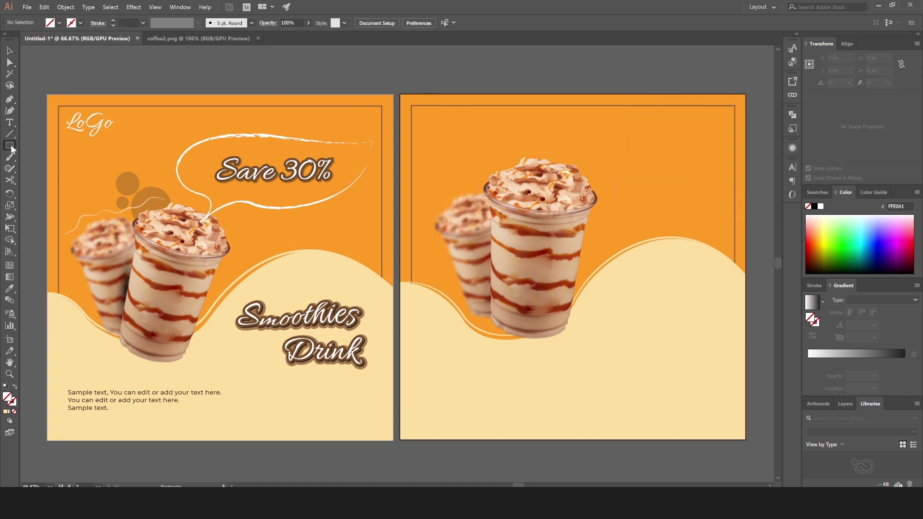
left_click(60, 169)
left_click_drag(469, 183, 476, 178)
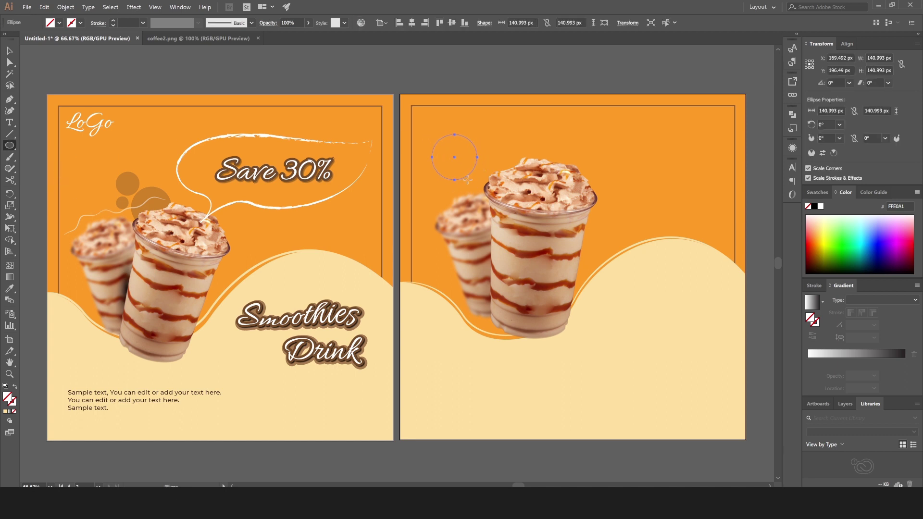
left_click(60, 23)
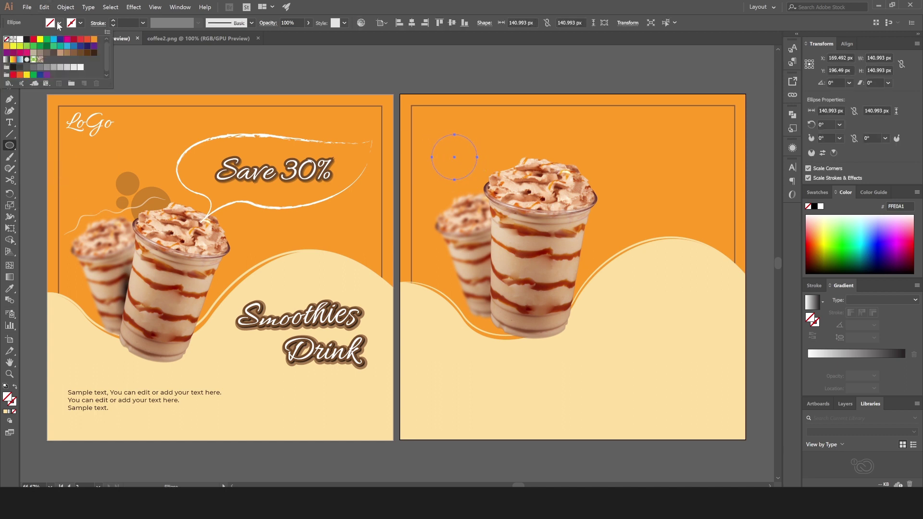
left_click(6, 59)
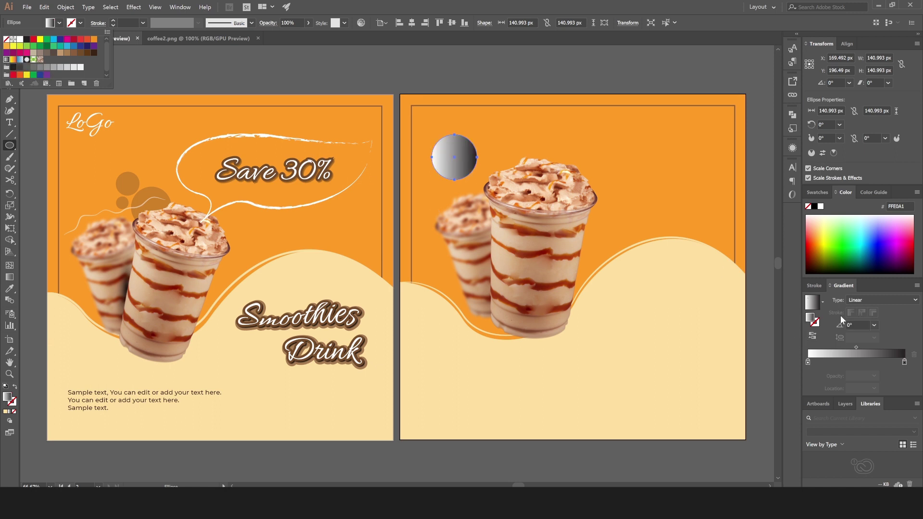
left_click(863, 297)
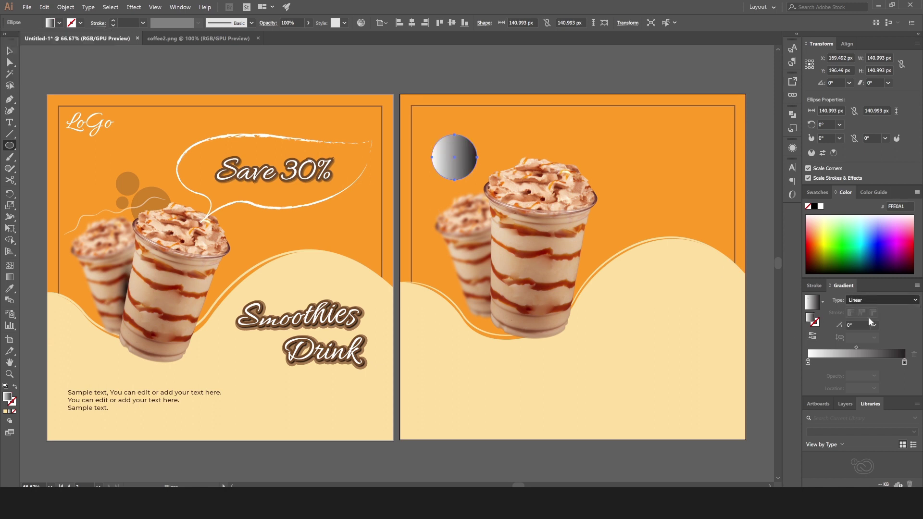
left_click(868, 316)
Set the gradient's inner stop to near-black and its outer stop to 0% opacity
left_click(807, 361)
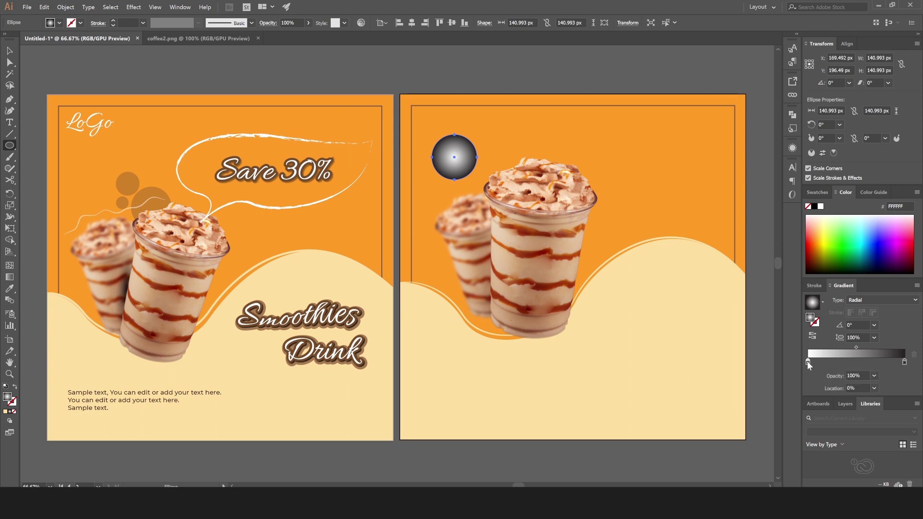
double_click(807, 361)
left_click(800, 392)
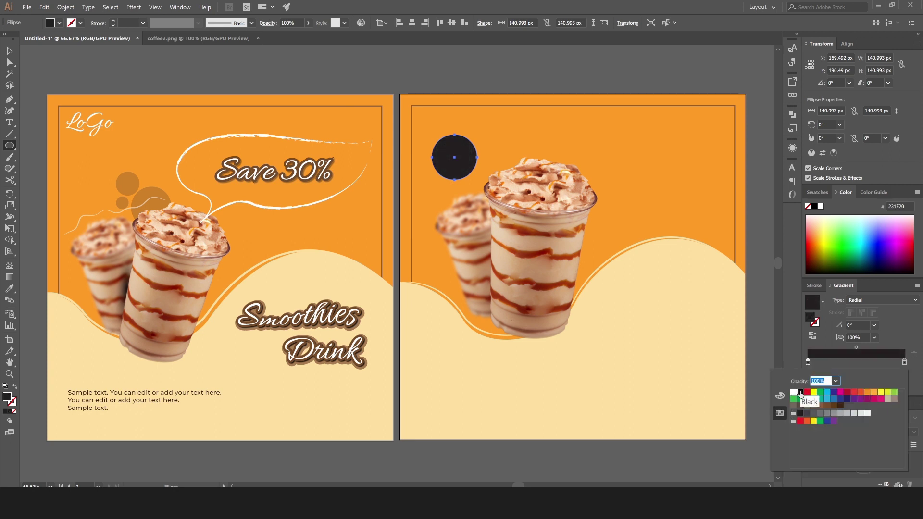
left_click(905, 363)
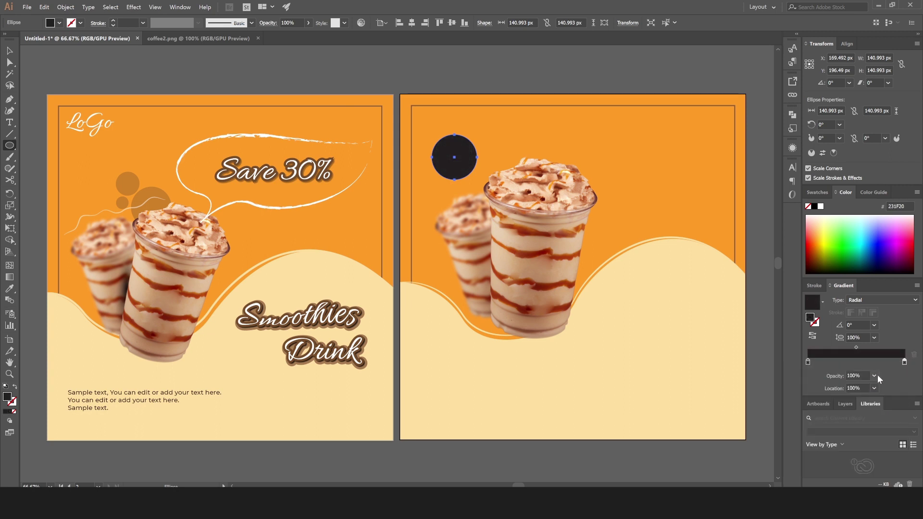
left_click(875, 375)
left_click(886, 260)
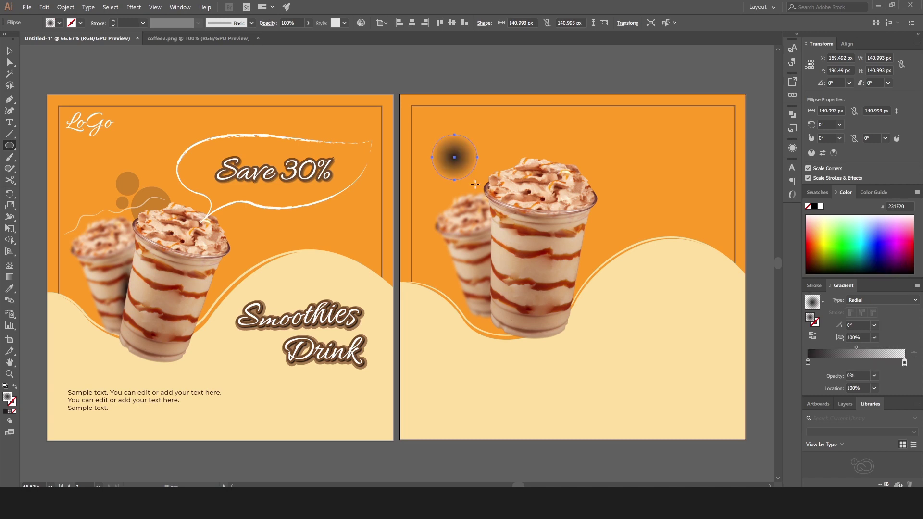
Pull the radial gradient's outer end slightly inward with the Gradient tool, then deselect
key("g")
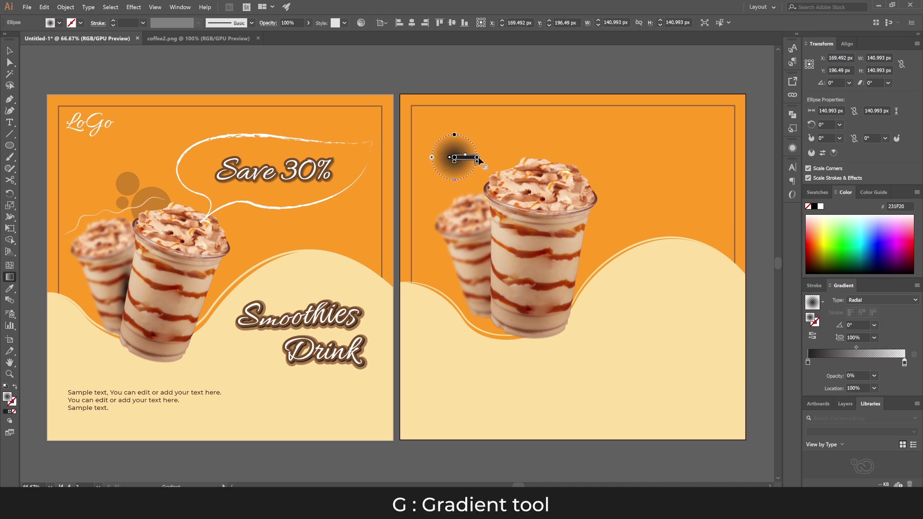
left_click_drag(478, 157, 475, 157)
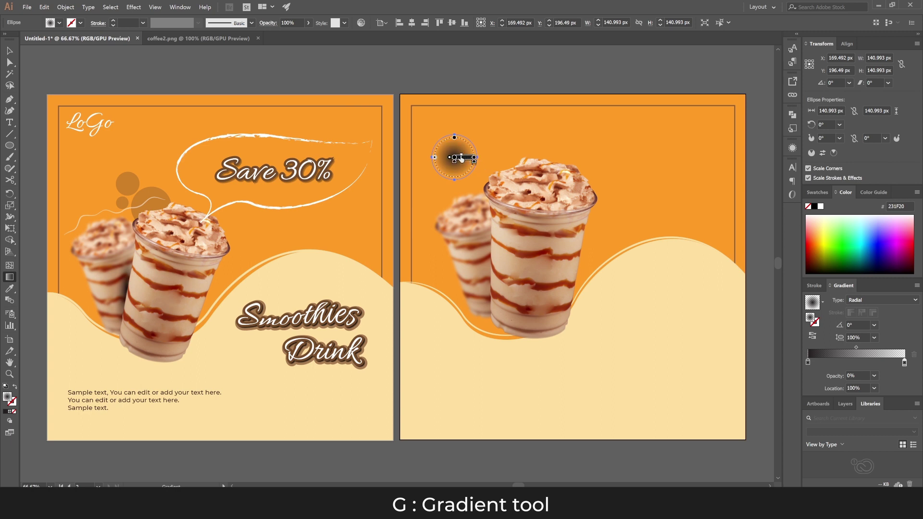
left_click(10, 50)
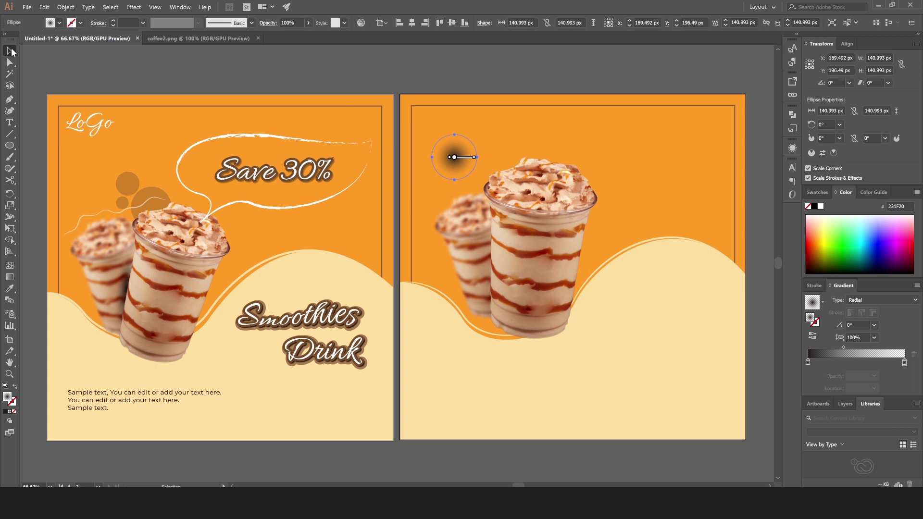
left_click(57, 61)
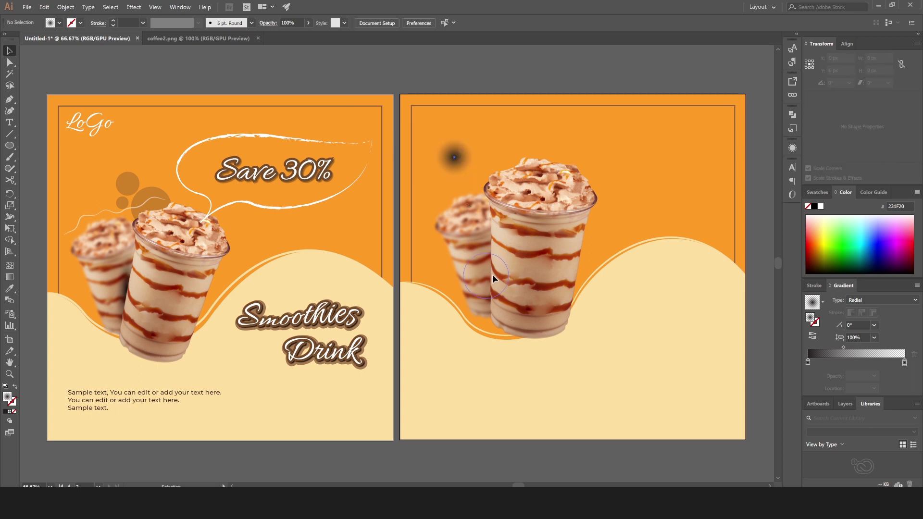
Move the faded circle between the cups and stretch it into an 87.746 × 315.734 px ellipse
left_click_drag(497, 278, 497, 279)
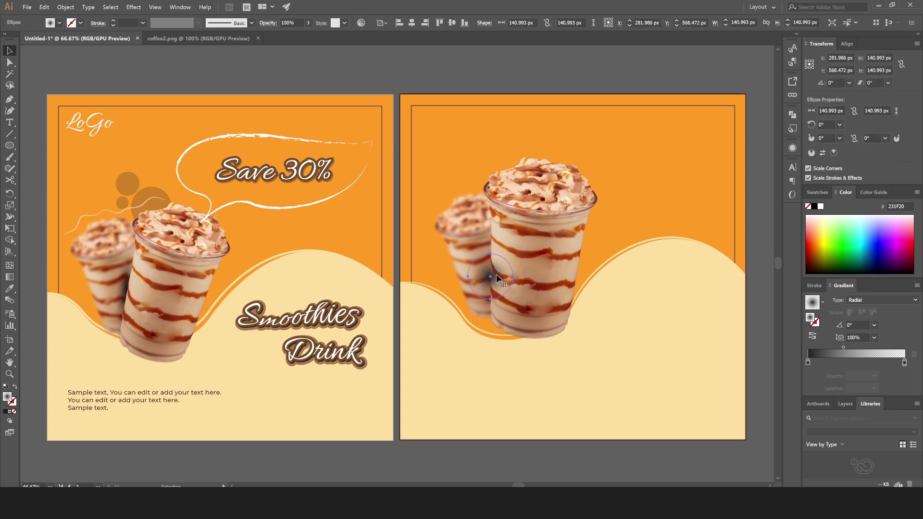
key("e")
left_click_drag(489, 253, 490, 198)
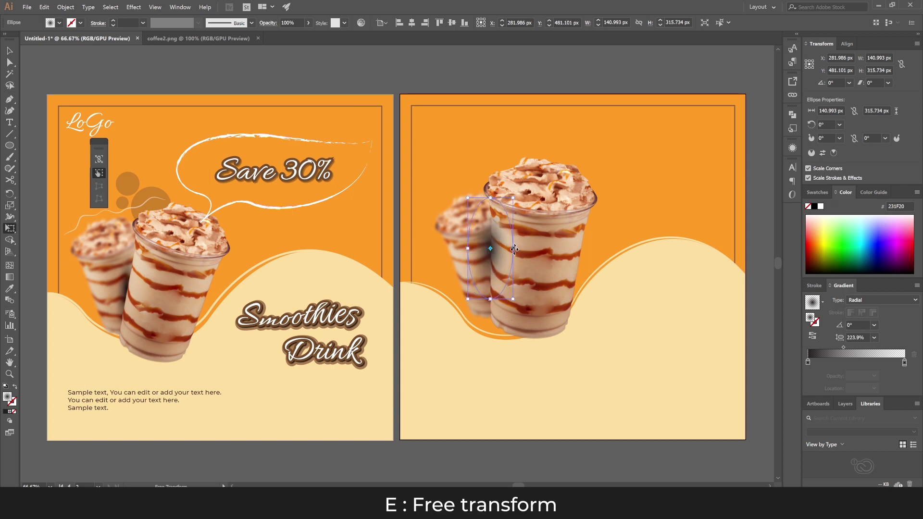
mouse_move(514, 249)
left_mouse_down()
mouse_move(496, 249)
mouse_move(495, 288)
left_mouse_up()
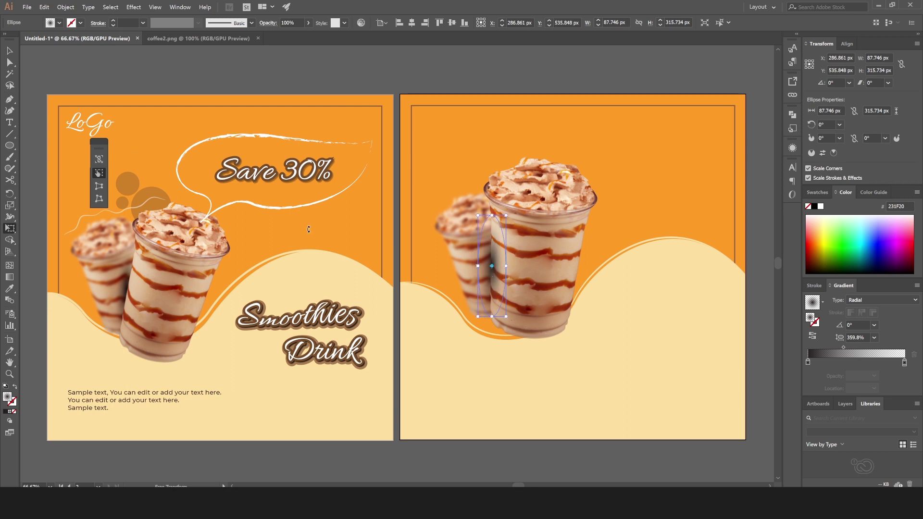
left_click(10, 51)
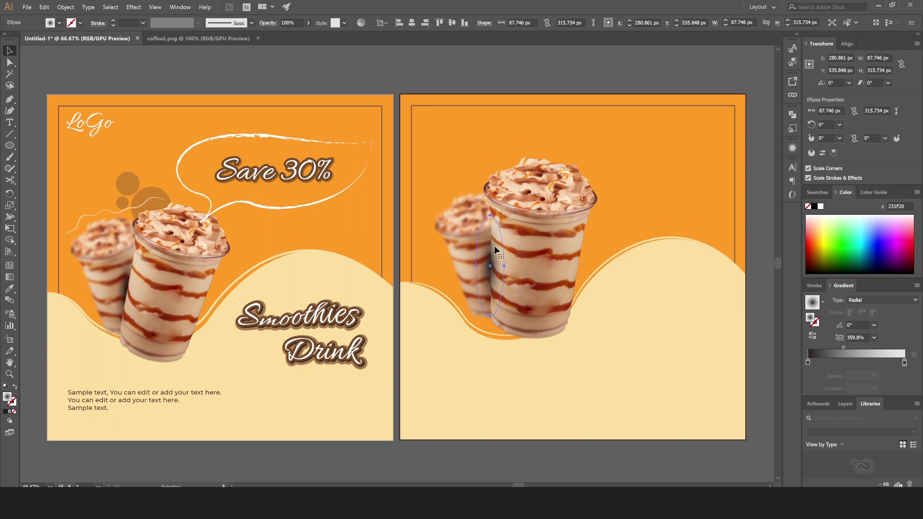
Bring the front cup to the front, then group it with the back cup
right_click(535, 251)
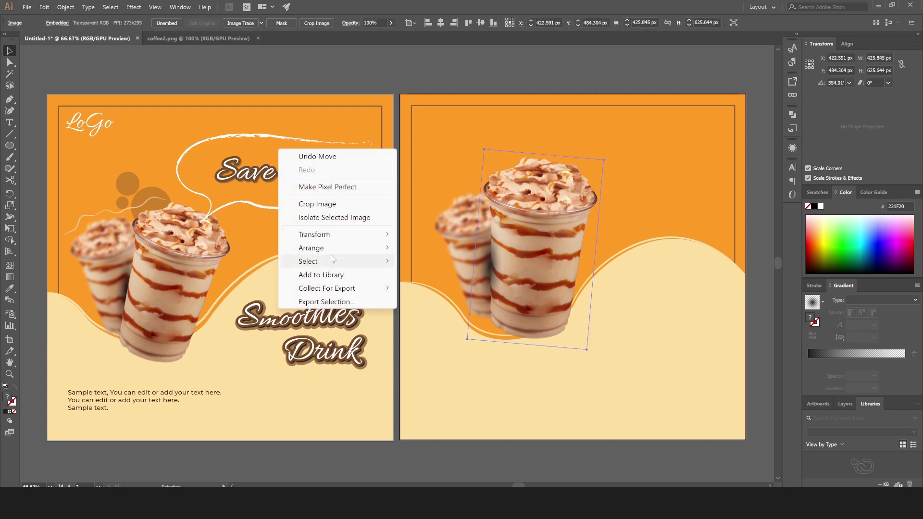
mouse_move(311, 247)
left_click(423, 250)
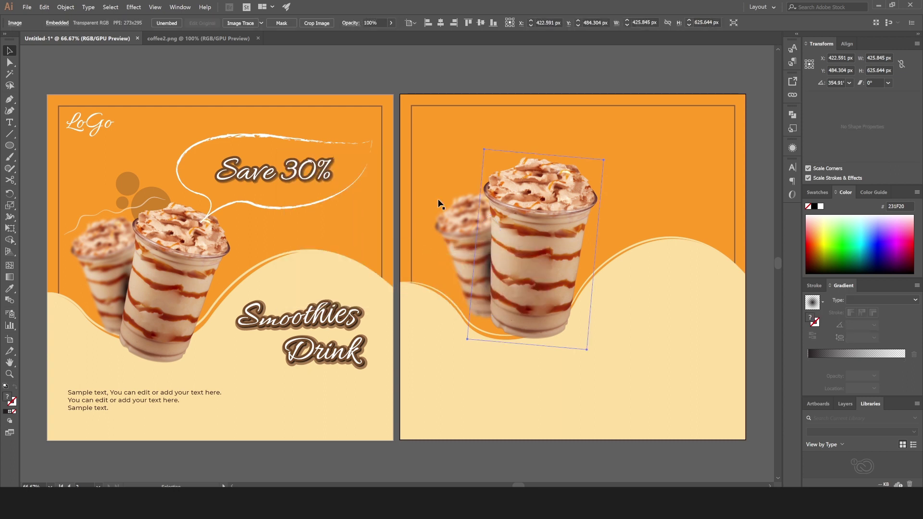
left_click(493, 76)
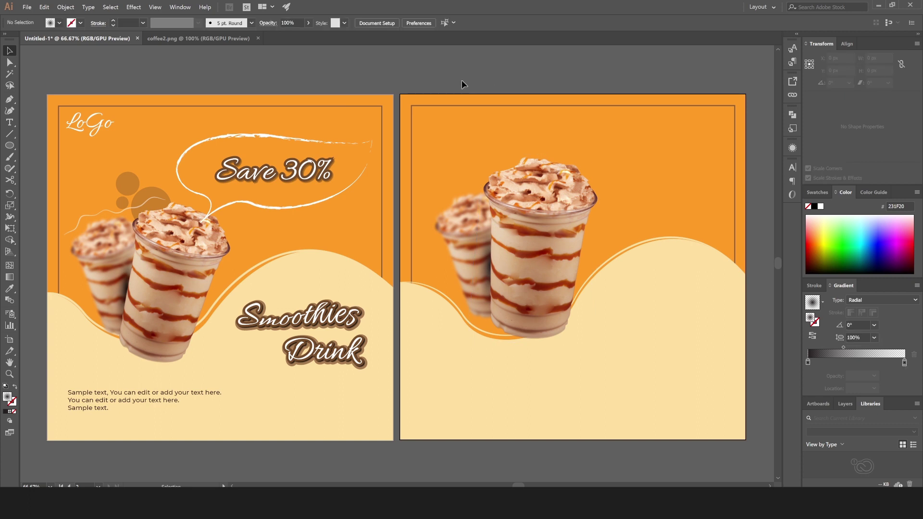
left_click(533, 281)
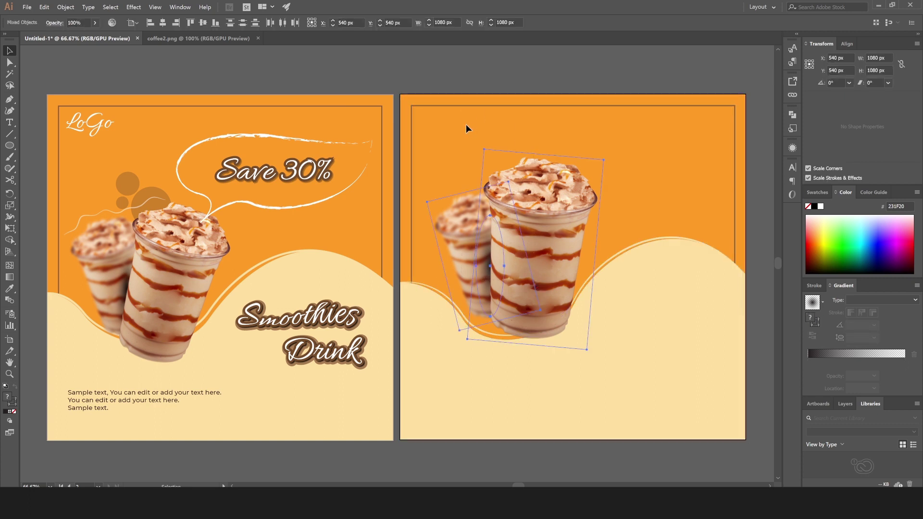
left_click(490, 197, "shift")
right_click(491, 197)
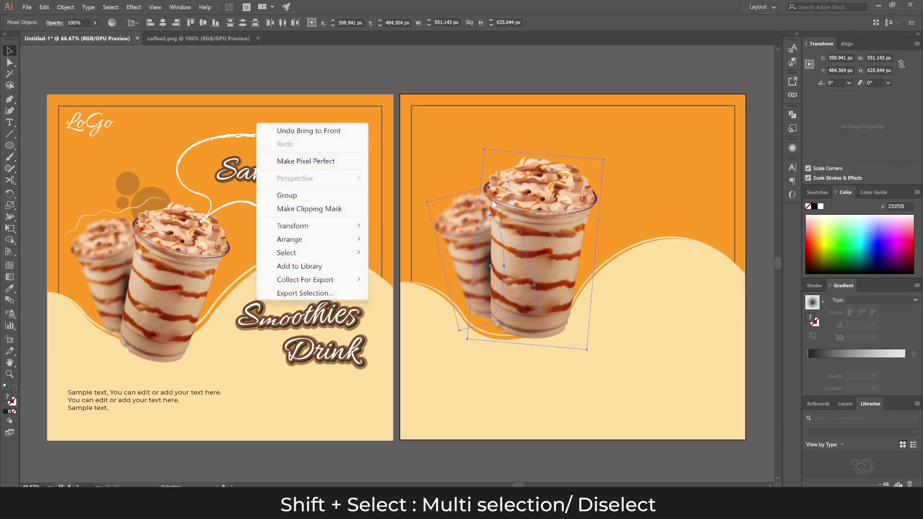
left_click(309, 195)
left_click(366, 83)
left_click(507, 246)
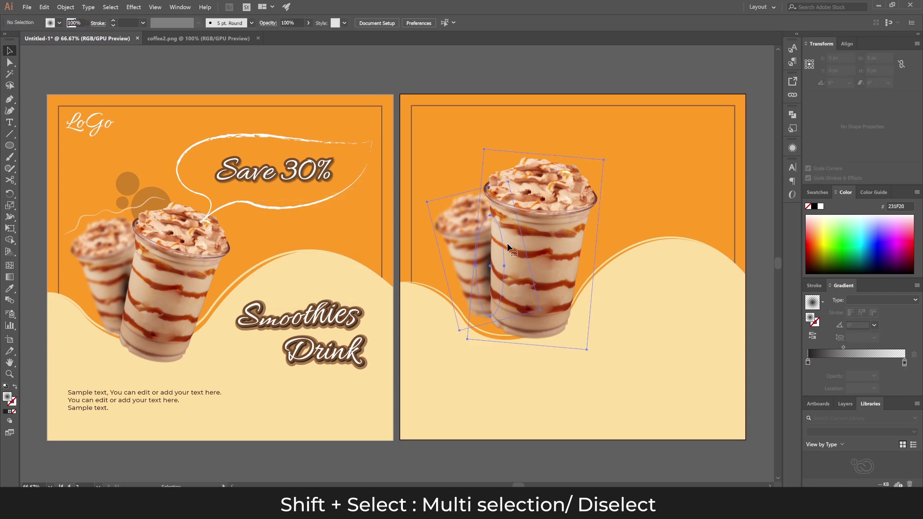
Shrink the cup group to about 469 × 533 px and set it lower-left on the wave
mouse_move(507, 243)
left_mouse_down()
mouse_move(493, 261)
mouse_move(498, 253)
left_mouse_up()
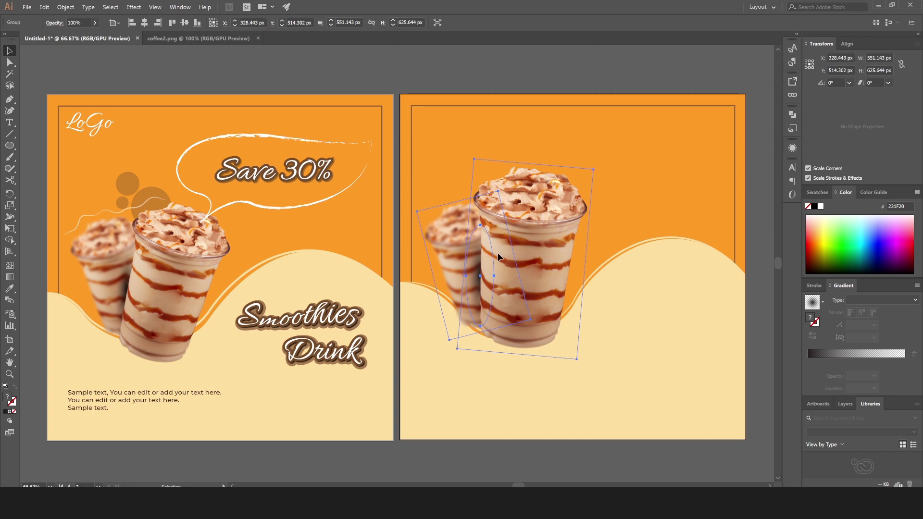
left_click_drag(498, 254, 500, 252)
key("e")
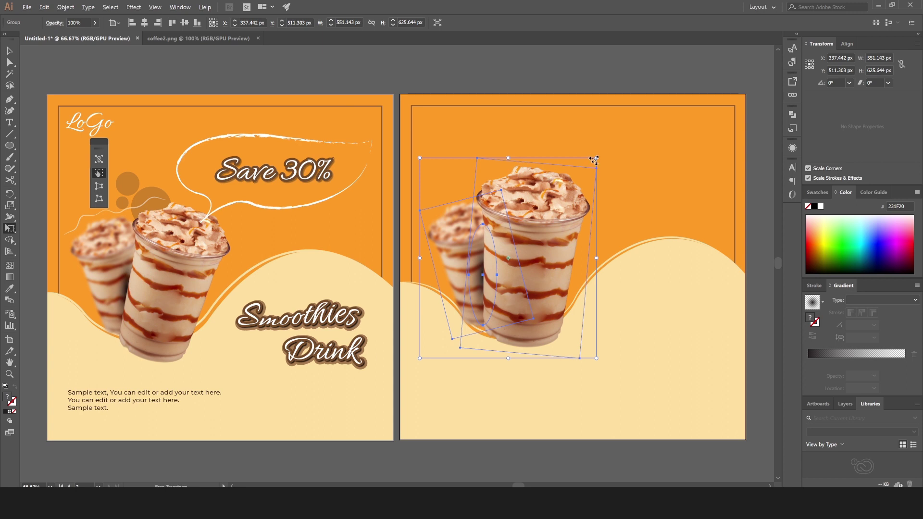
left_click_drag(596, 158, 584, 181)
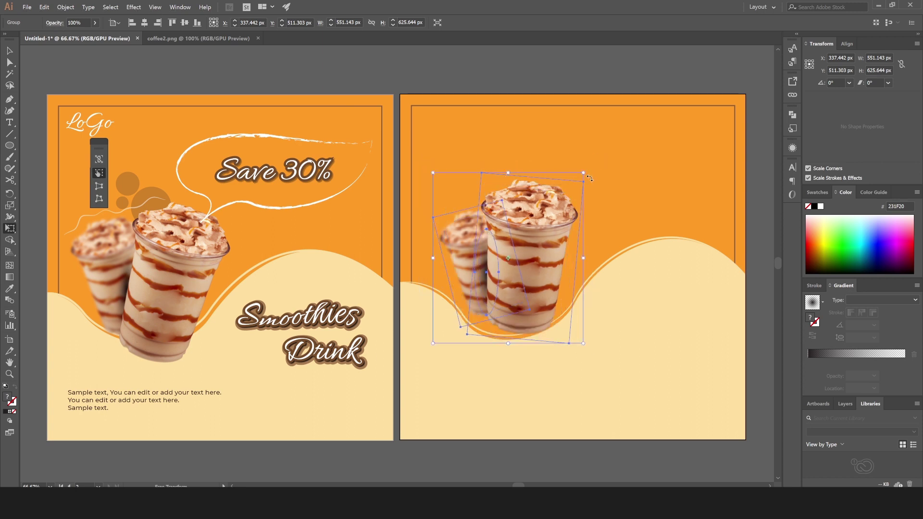
key("v")
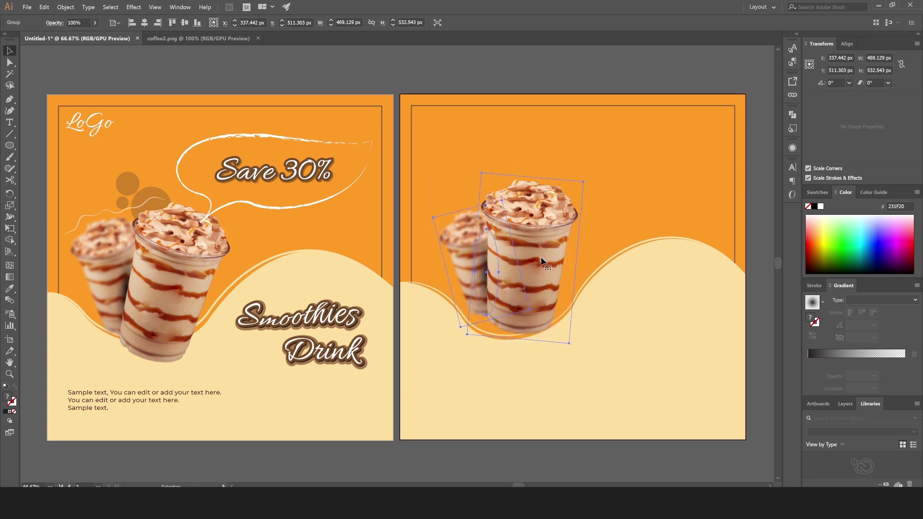
mouse_move(542, 262)
left_mouse_down()
mouse_move(533, 278)
mouse_move(535, 271)
left_mouse_up()
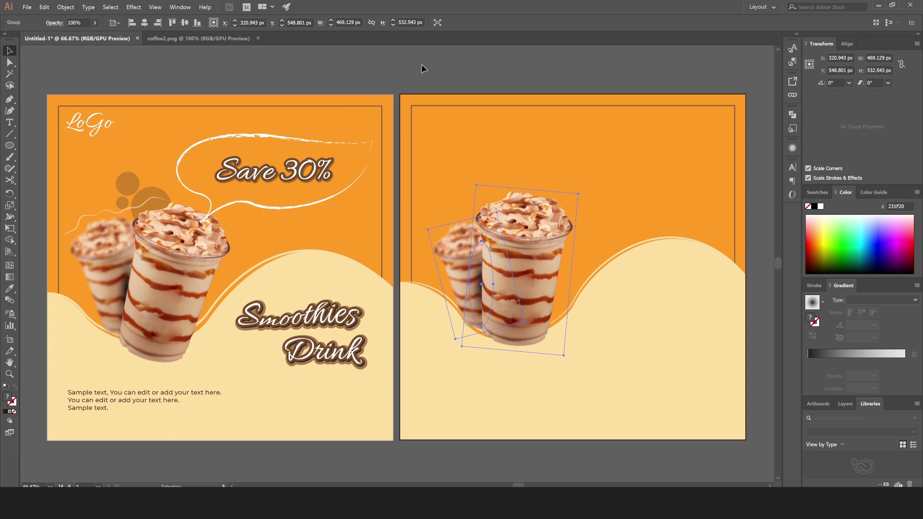
left_click(421, 65)
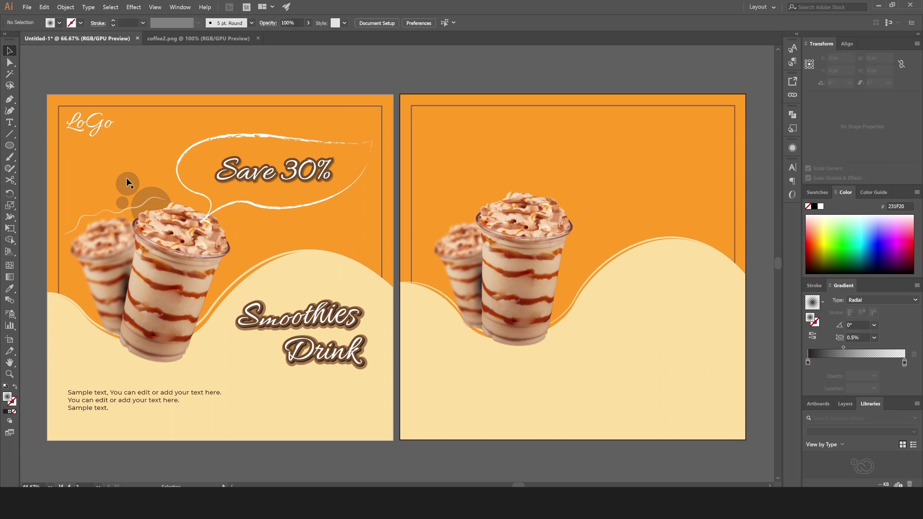
Draw a small circle near the top-left, filled brown 754C29 at 41% opacity
left_click(10, 145)
left_click_drag(489, 156, 491, 157)
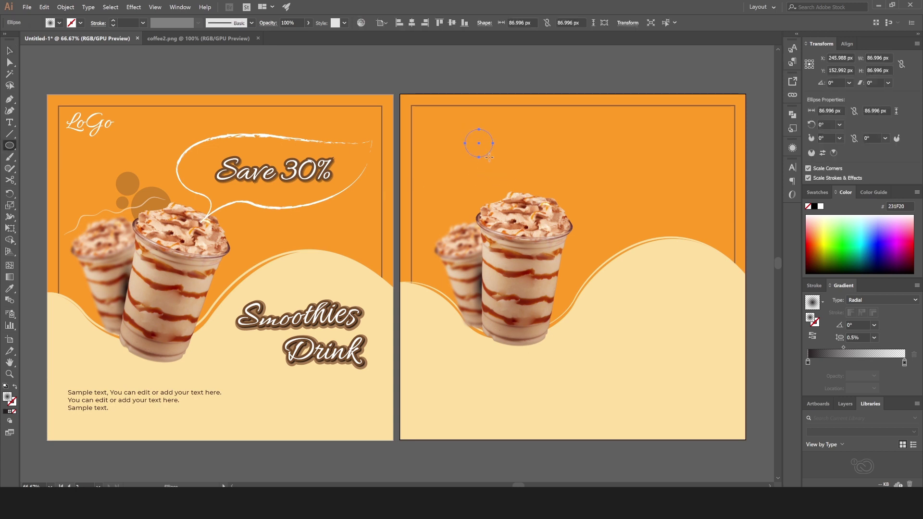
left_click(58, 23)
left_click(80, 53)
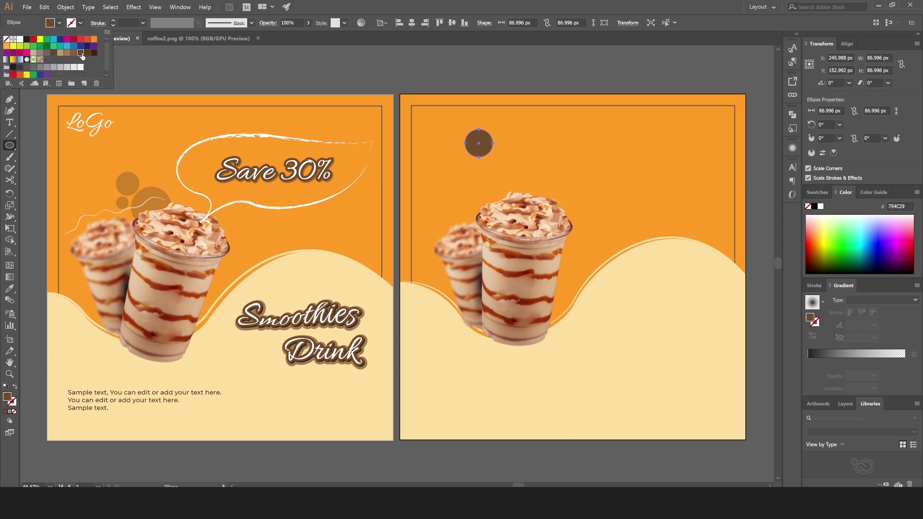
left_click(309, 22)
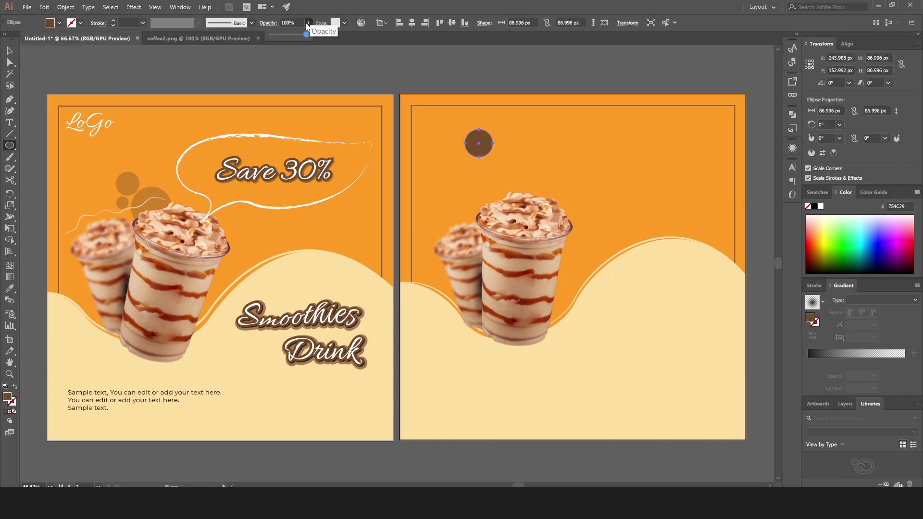
left_click_drag(286, 33, 284, 32)
left_click(9, 51)
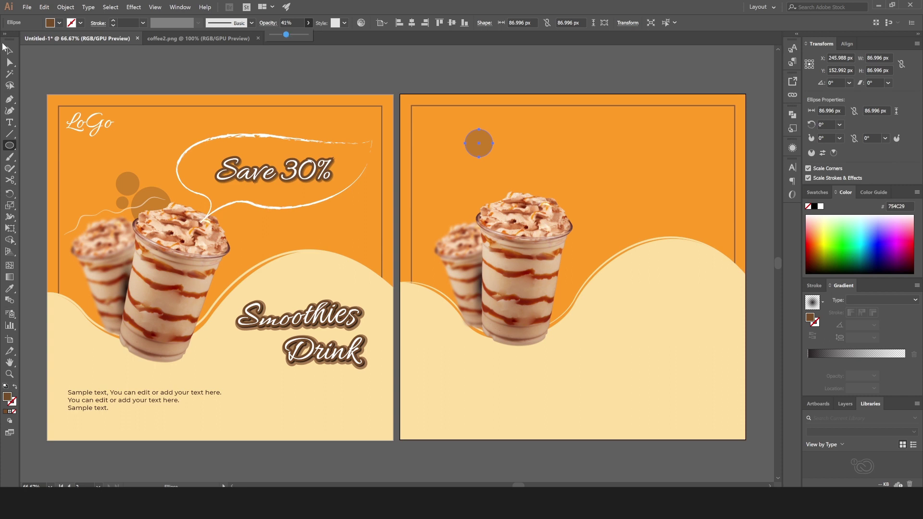
left_click(82, 62)
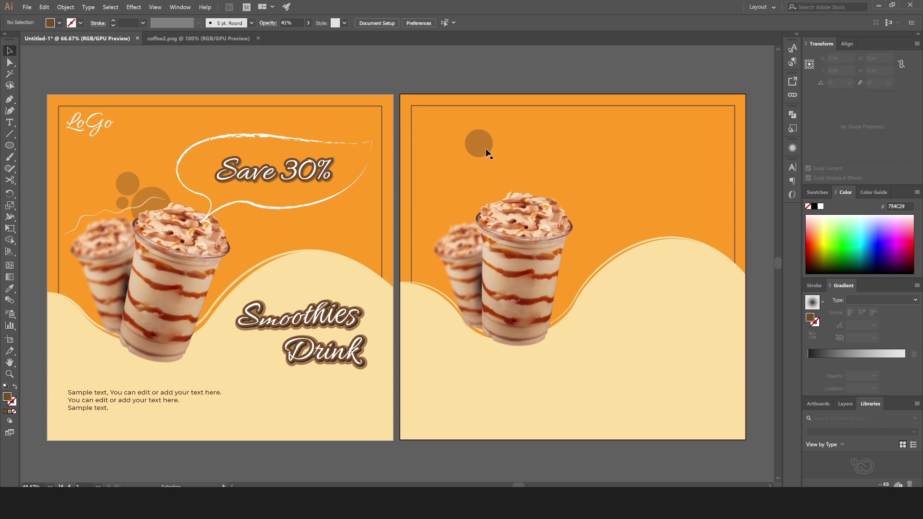
Copy the brown circle, enlarge the copy to about 145 px, and shrink and reposition the small one
mouse_move(487, 153)
left_mouse_down()
mouse_move(510, 179)
mouse_move(525, 145)
left_mouse_up()
key("e")
key("v")
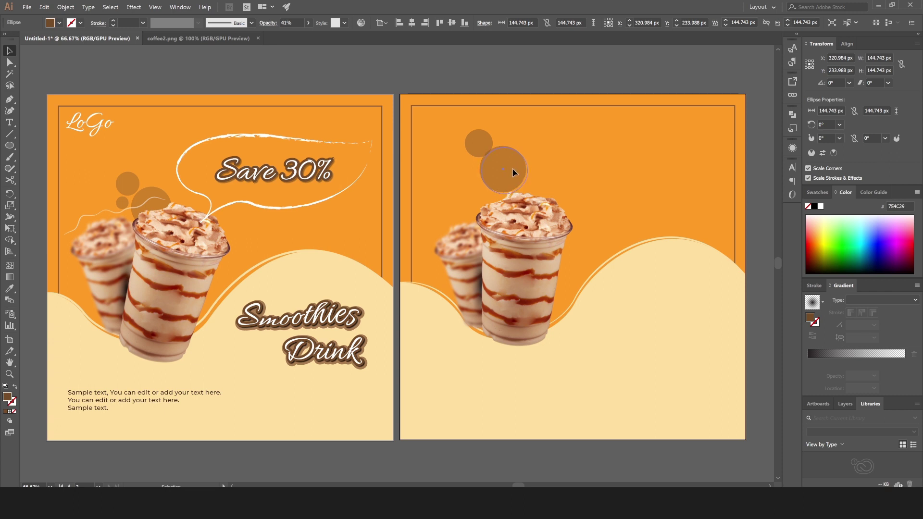
left_click_drag(513, 173, 470, 182)
left_click(482, 153)
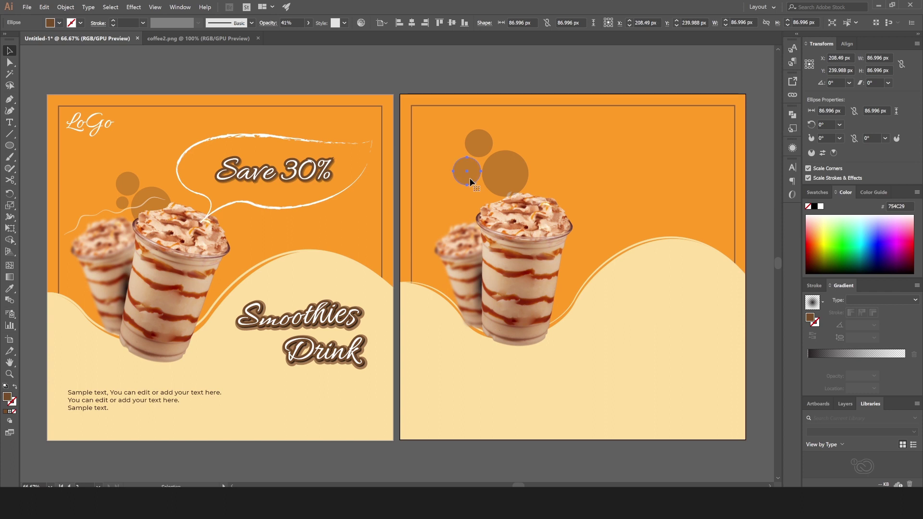
key("e")
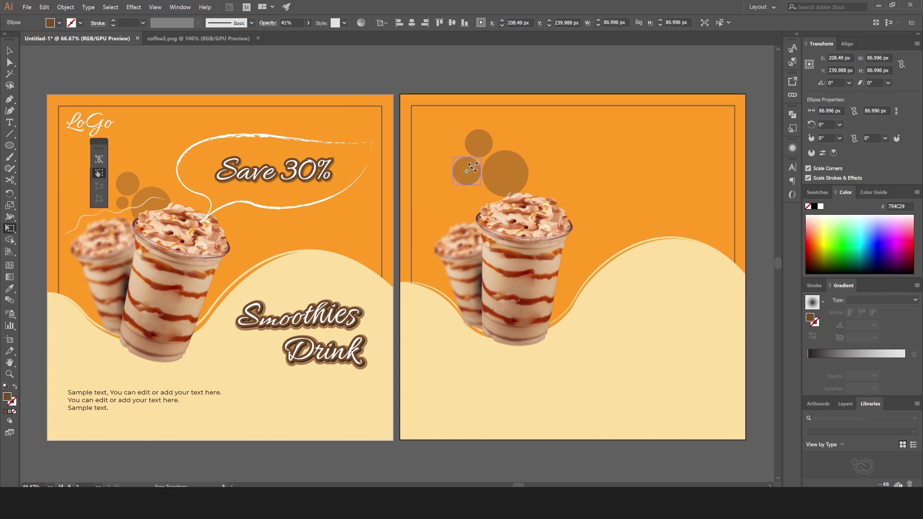
mouse_move(472, 166)
left_mouse_down()
mouse_move(479, 153)
mouse_move(469, 169)
left_mouse_up()
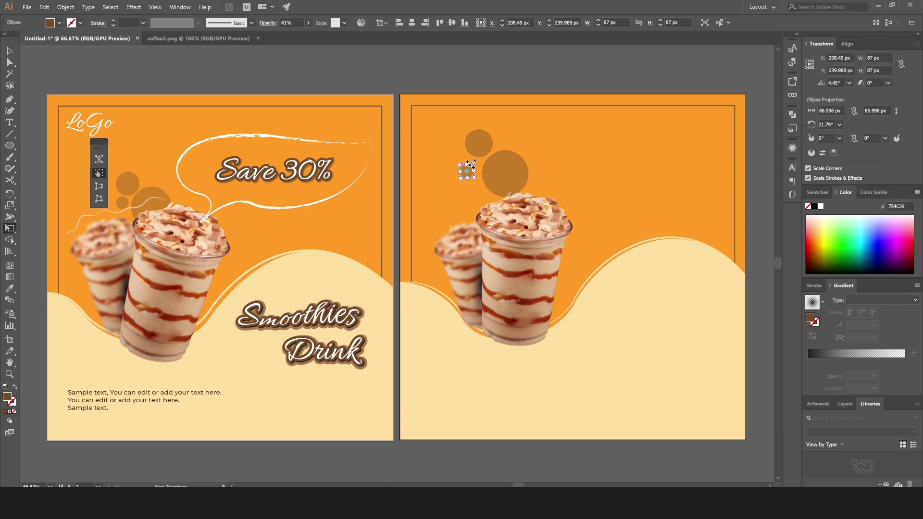
key("v")
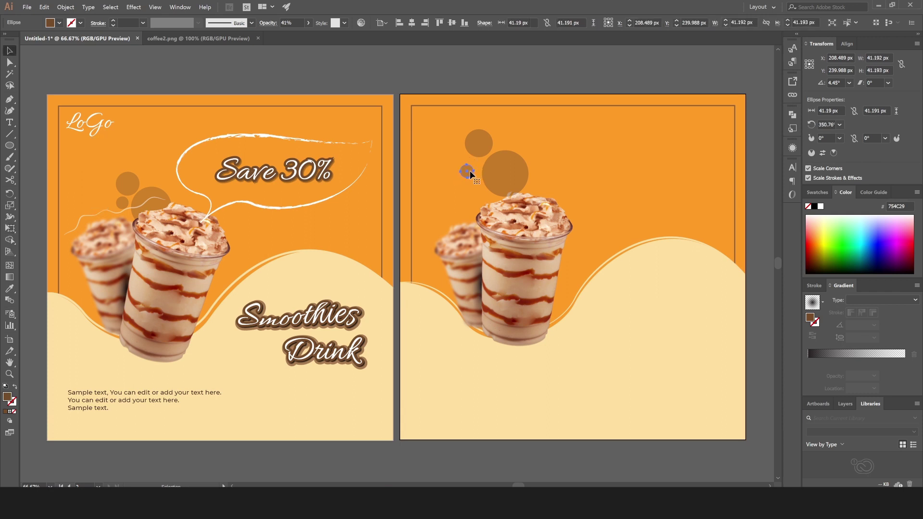
left_click_drag(471, 175, 477, 169)
Group the brown circles and move the group lower toward the cup
left_click(505, 172, "shift")
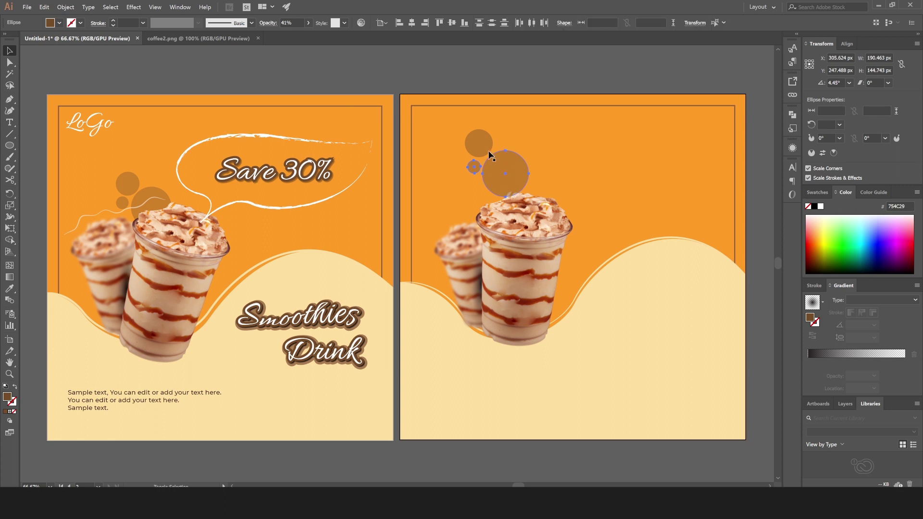
right_click(250, 96)
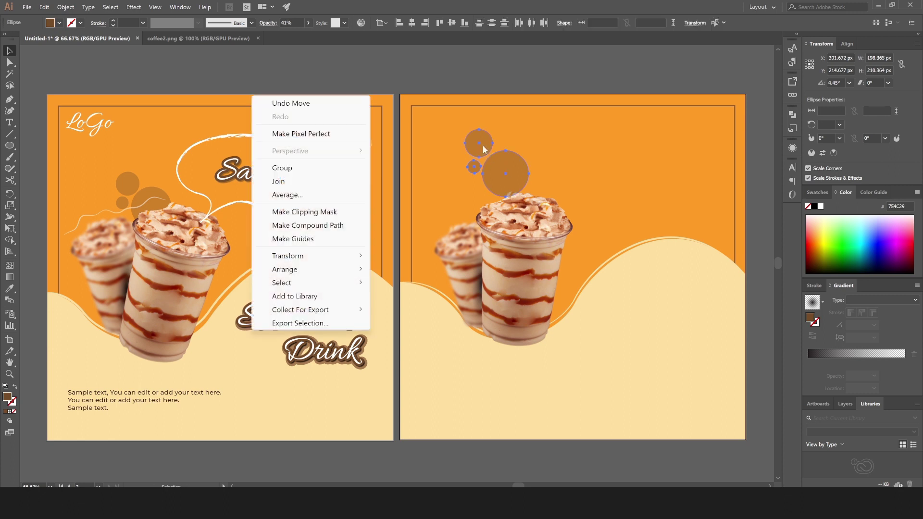
left_click(297, 168)
left_click(401, 91)
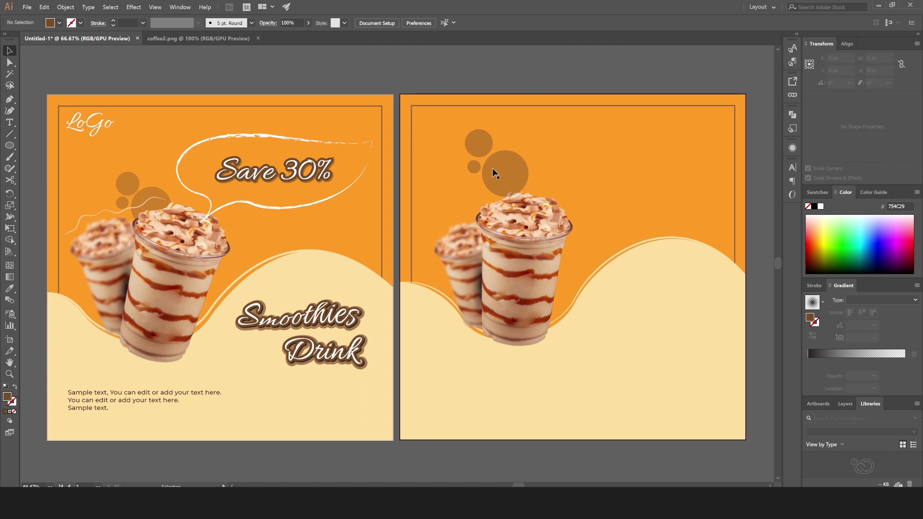
left_click_drag(489, 194, 488, 193)
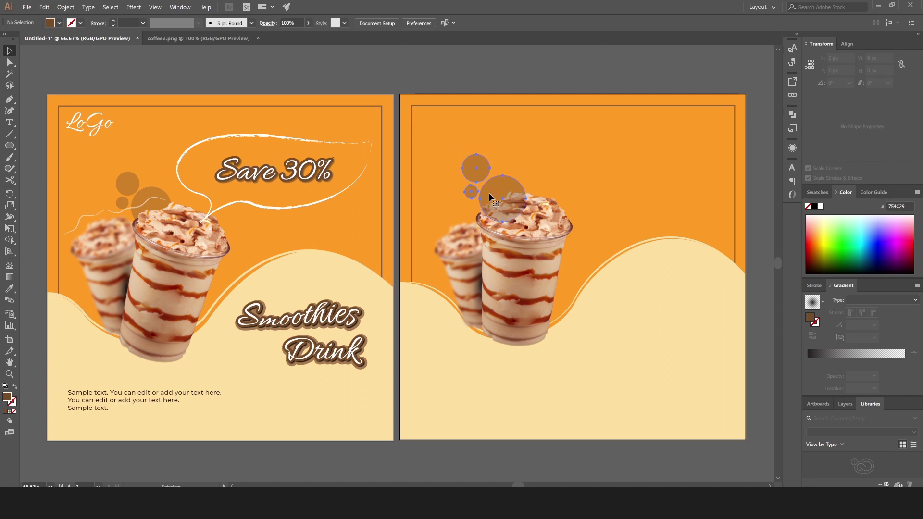
Bring the cup group in front of the brown circles, then deselect
left_click(529, 247)
right_click(276, 147)
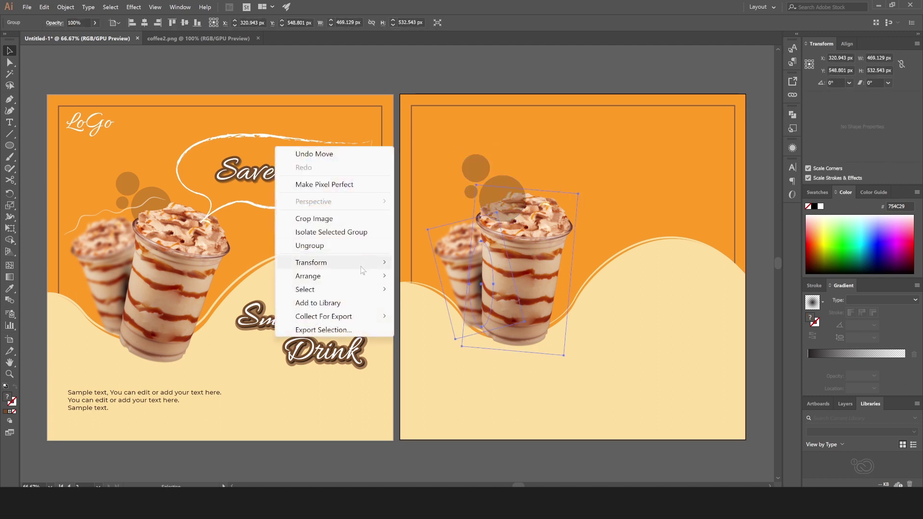
mouse_move(308, 276)
left_click(410, 275)
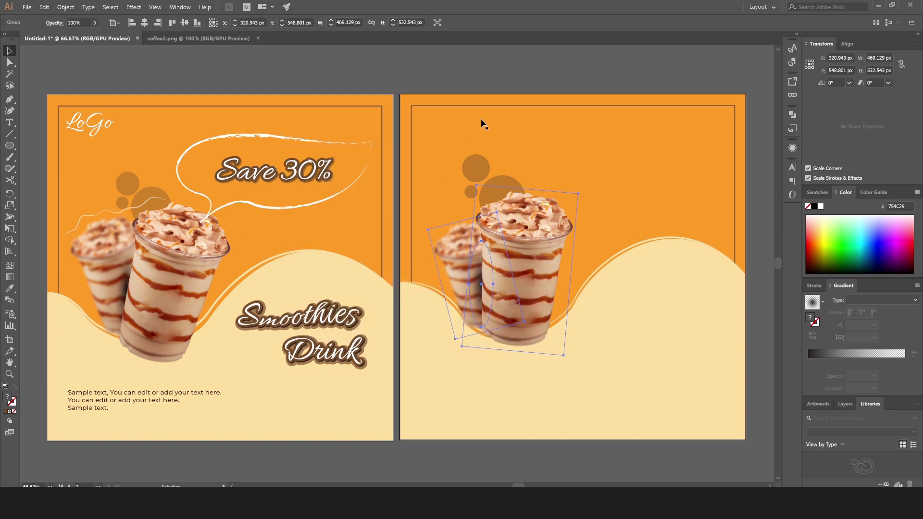
left_click(515, 73)
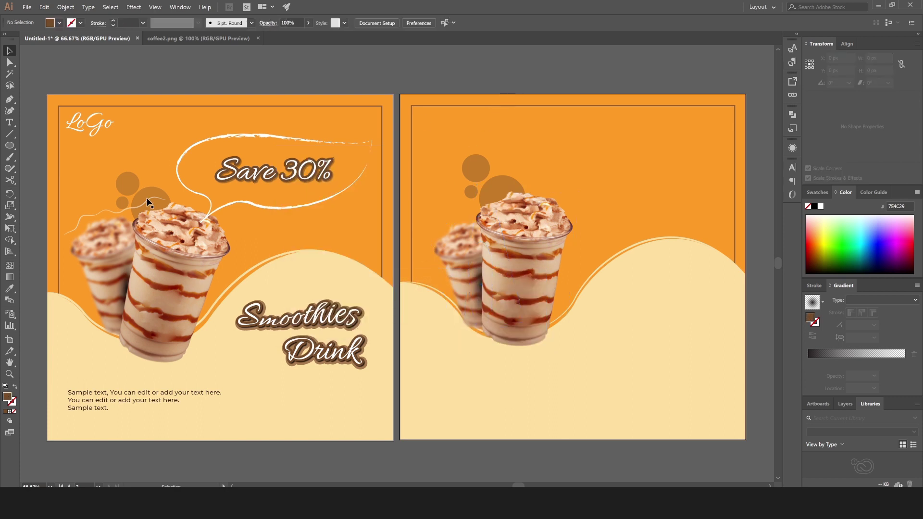
Draw a Pen-tool curve arching from the smaller cup toward the front cup
left_click(9, 99)
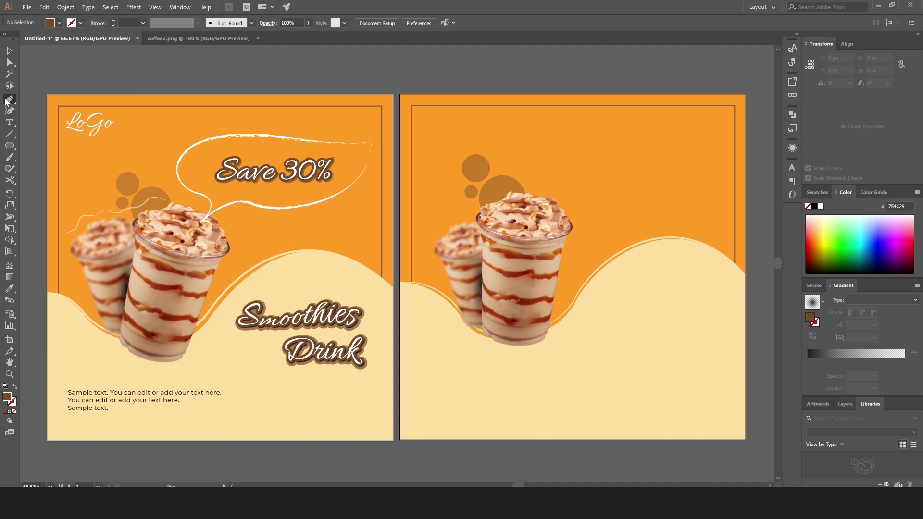
left_click(426, 238)
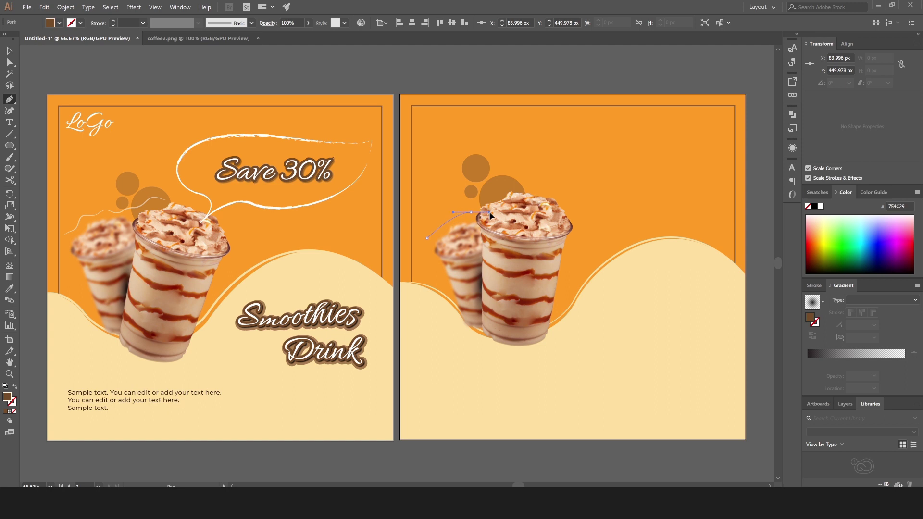
left_click_drag(503, 209, 503, 208)
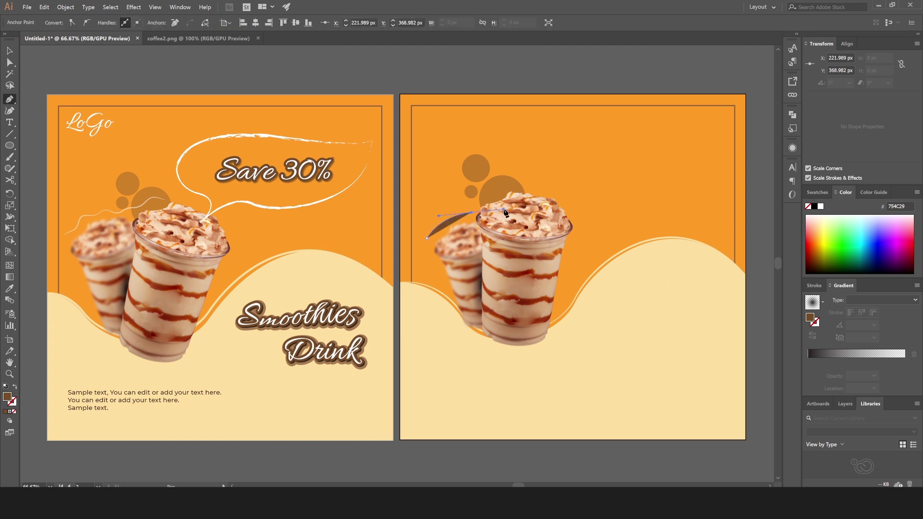
left_click(471, 212)
left_click_drag(549, 180, 539, 184)
left_click(8, 52)
left_click(164, 87)
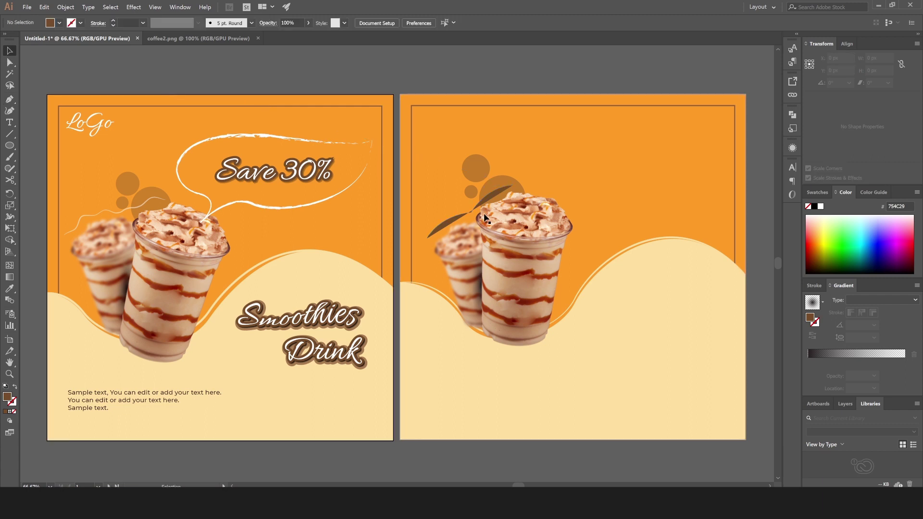
Give the curve no fill and a white 2 pt stroke
left_click(454, 226)
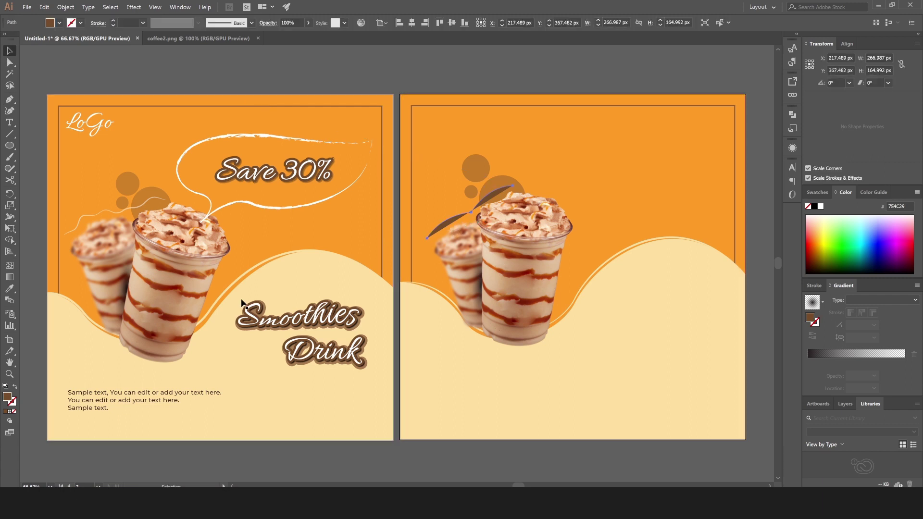
left_click(14, 388)
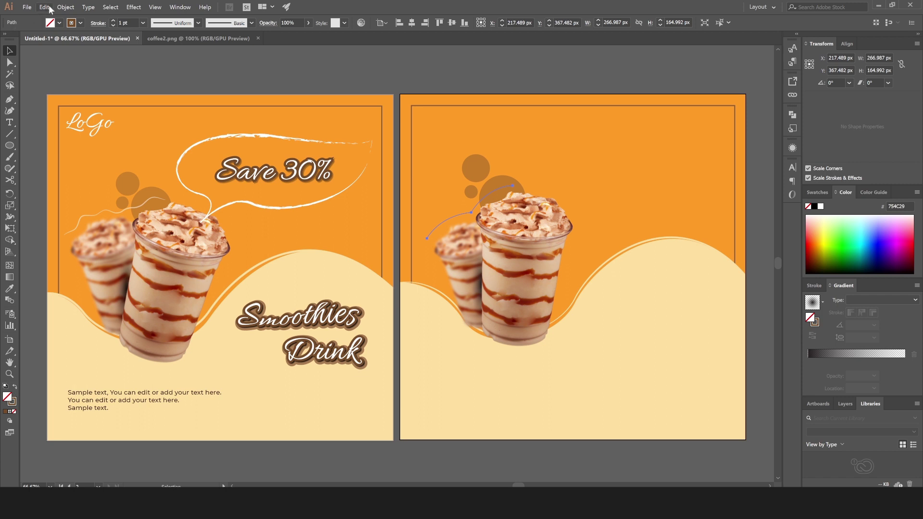
left_click(81, 23)
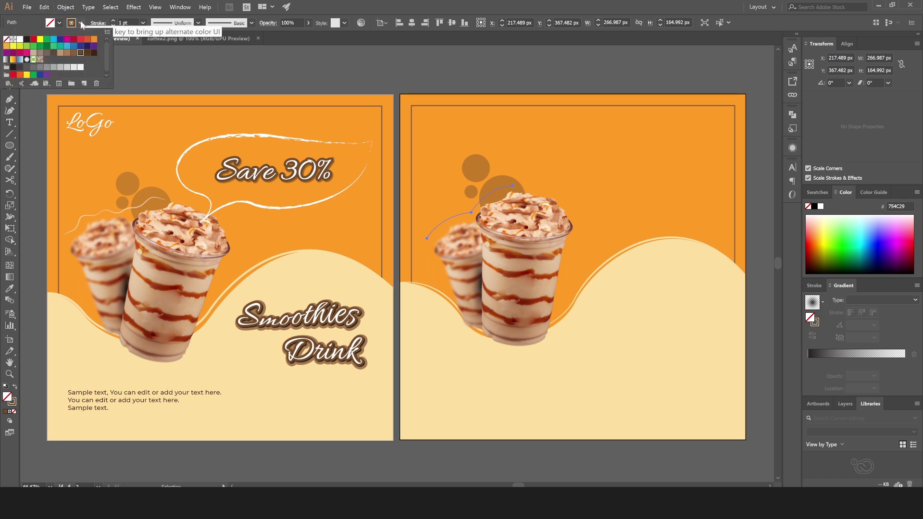
left_click(19, 40)
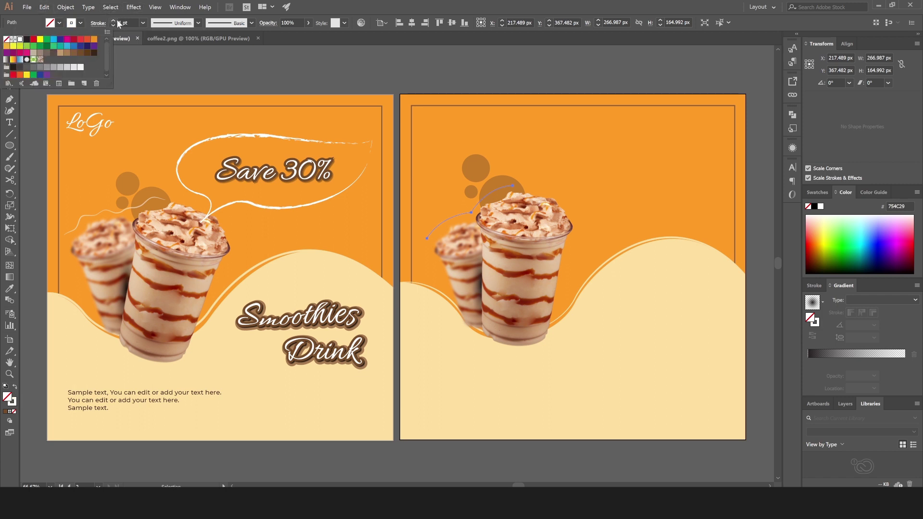
left_click(113, 21)
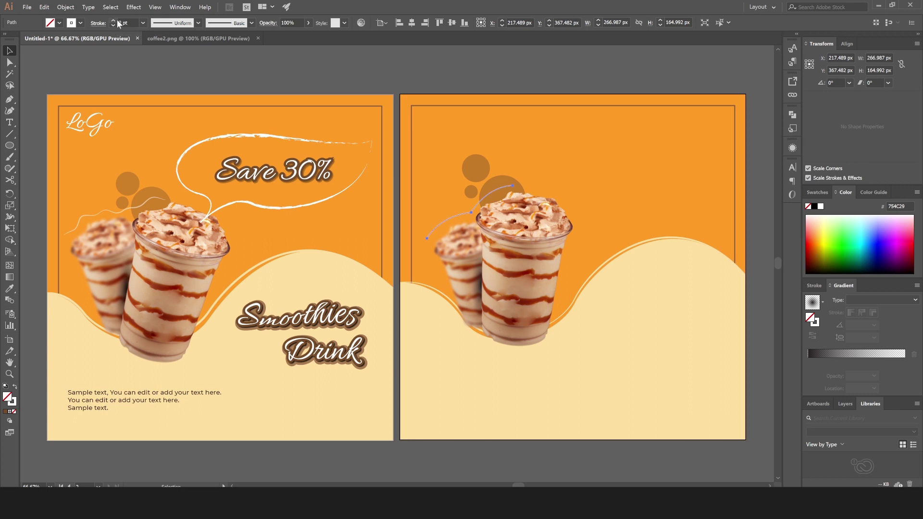
left_click(191, 79)
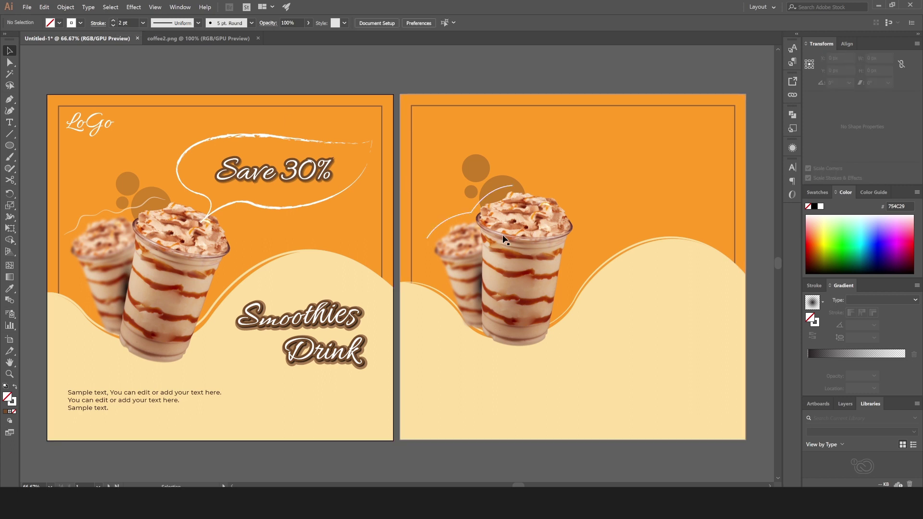
left_click(463, 215)
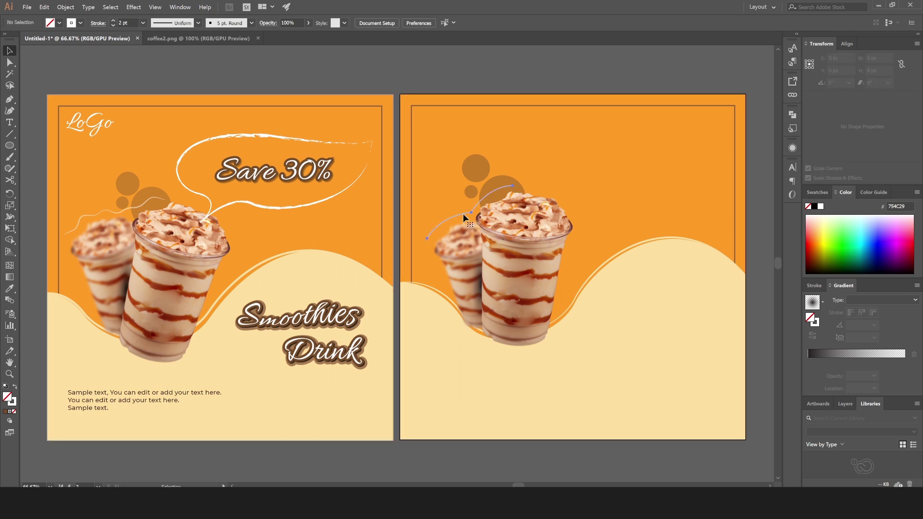
Apply a smooth Zig Zag effect to the white curve: 4 ridges per segment, size about 5 px
left_click(135, 9)
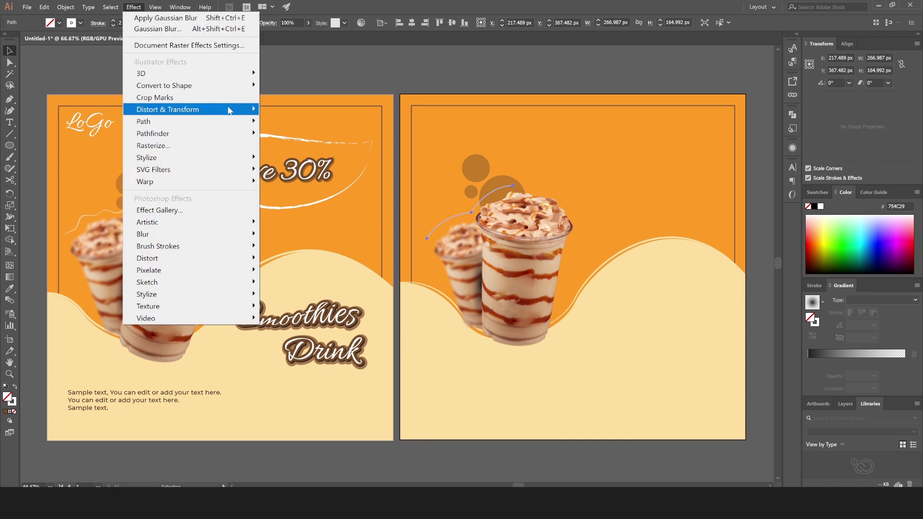
mouse_move(167, 109)
left_click(325, 186)
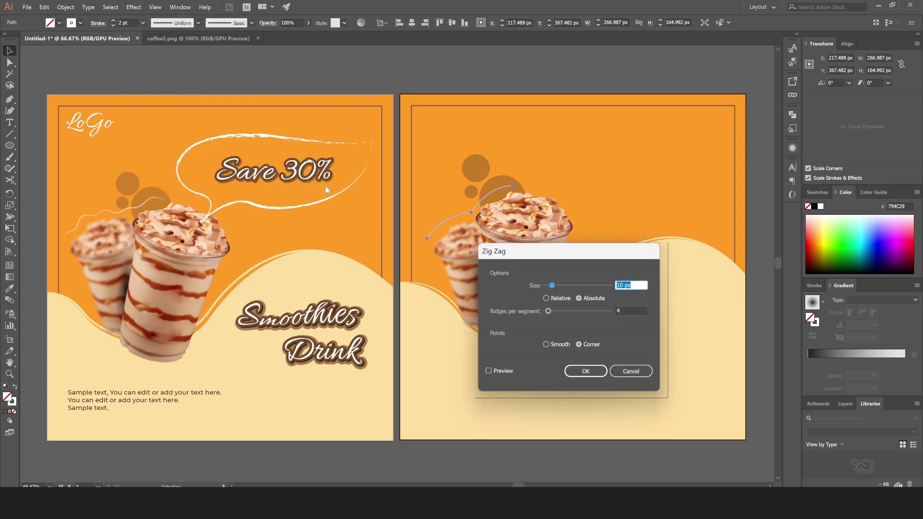
left_click_drag(540, 253, 636, 98)
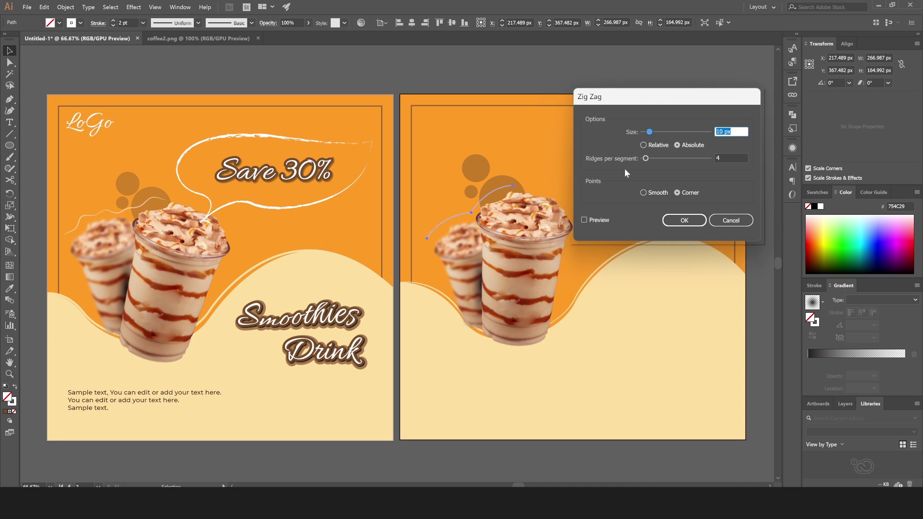
left_click(584, 220)
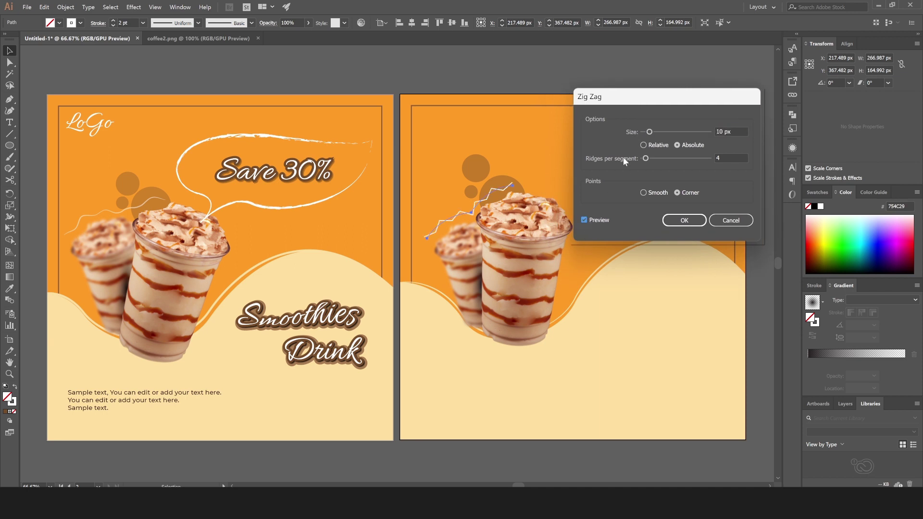
left_click(642, 193)
mouse_move(649, 132)
left_mouse_down()
mouse_move(666, 132)
mouse_move(645, 132)
mouse_move(666, 158)
left_mouse_up()
left_click(644, 159)
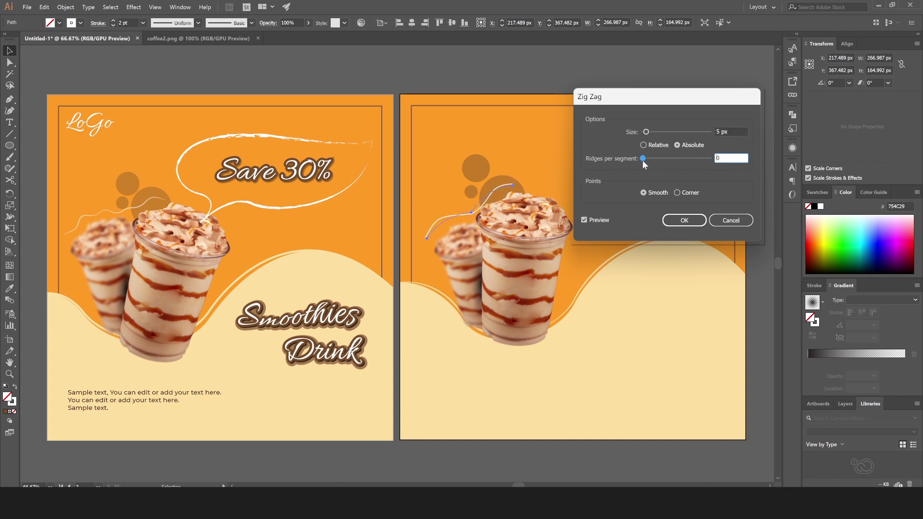
left_click_drag(645, 158, 644, 159)
left_click(741, 132)
key("Up")
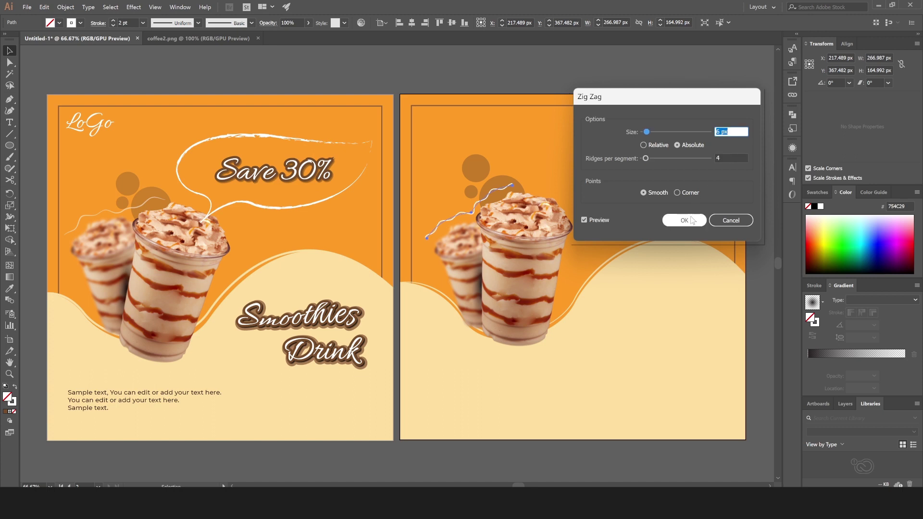
left_click(691, 224)
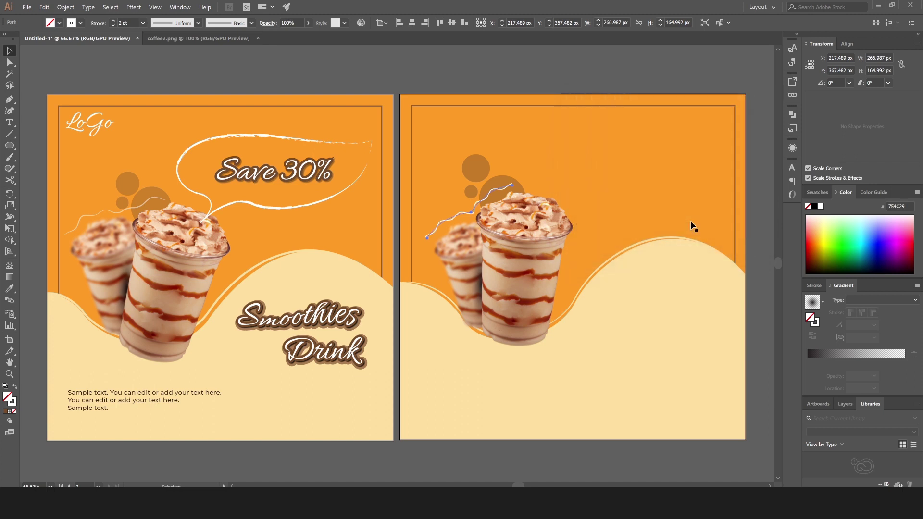
left_click(587, 77)
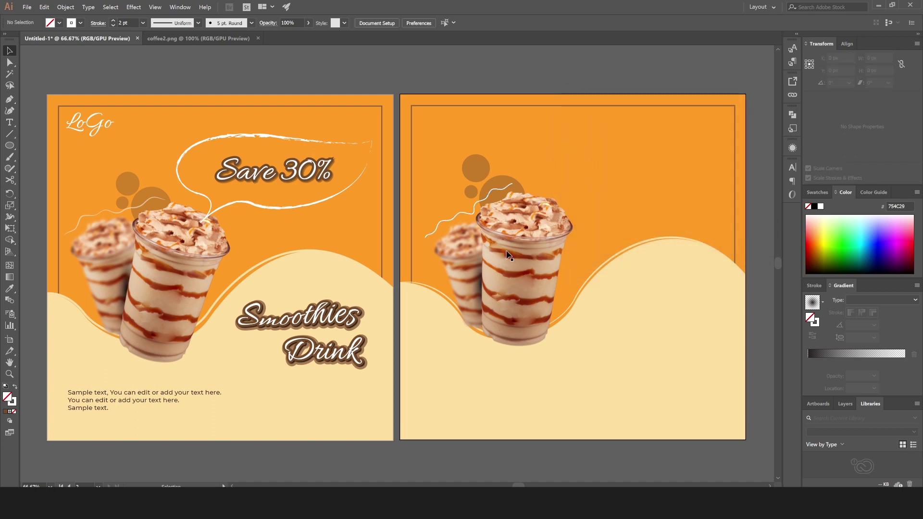
Give the white squiggle a tapered width profile and 51% opacity, then start a new Pen path
left_click(452, 218)
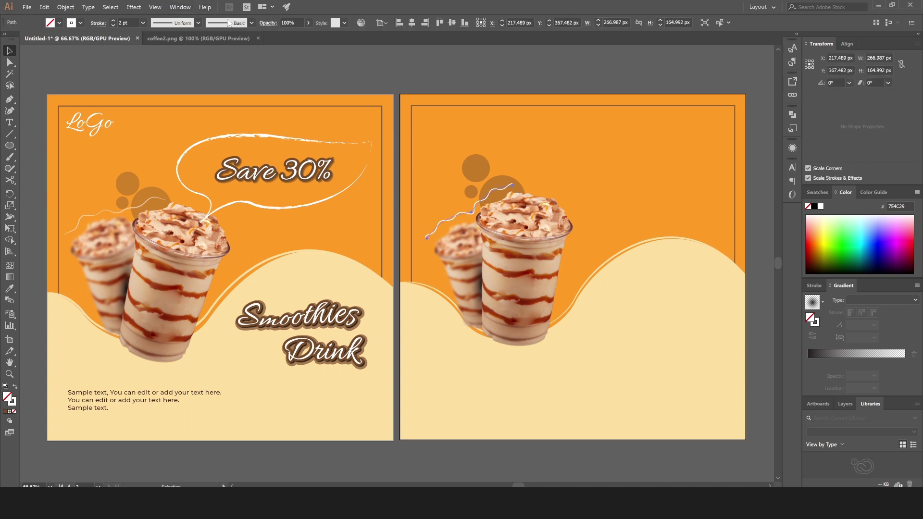
left_click(198, 23)
left_click(178, 55)
left_click(308, 23)
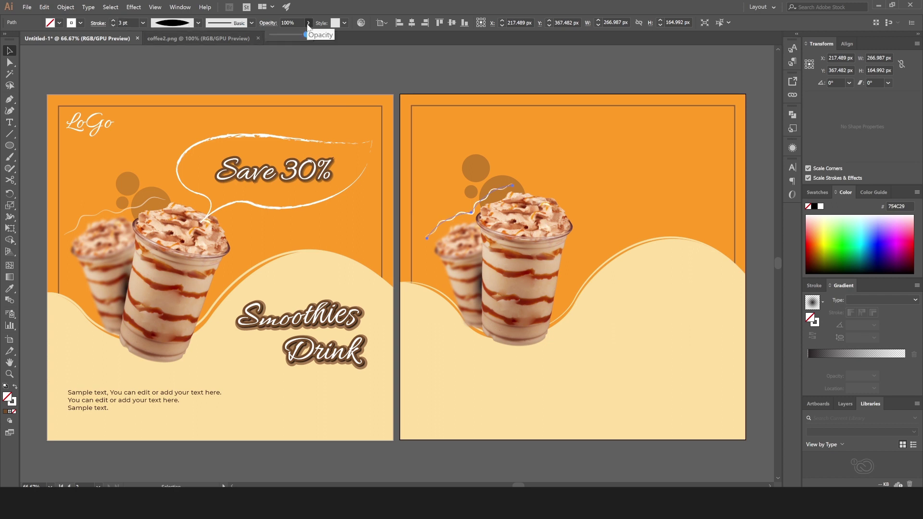
left_click_drag(284, 33, 289, 33)
left_click(313, 65)
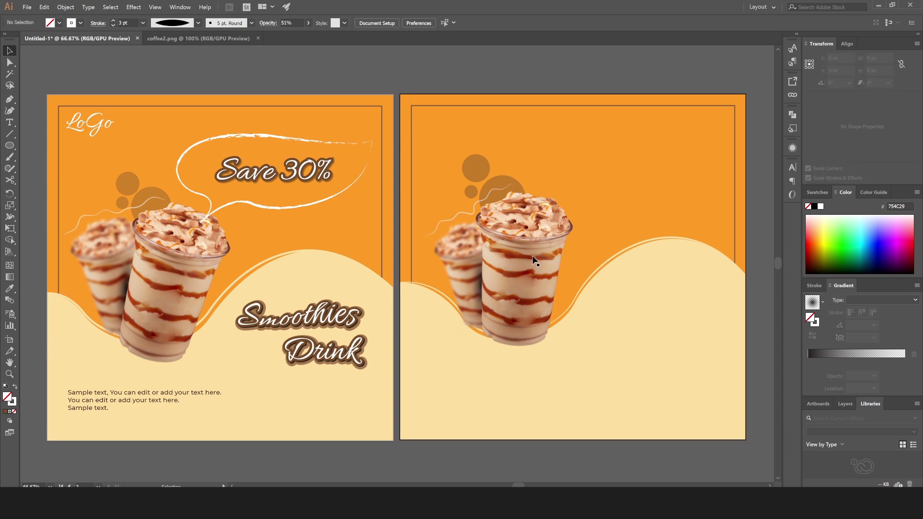
left_click(9, 99)
left_click(549, 206)
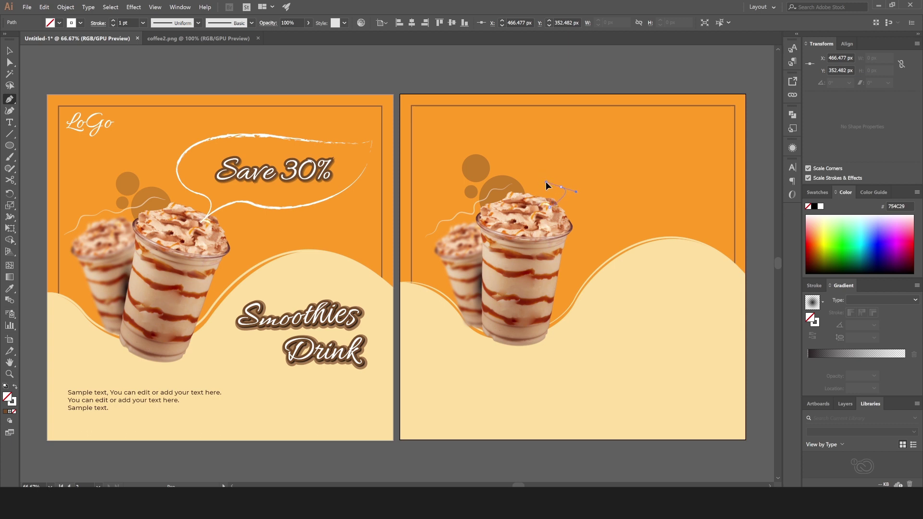
Begin the speech-bubble outline with the Pen, curving its top edge to a sharp right tip
left_click_drag(560, 187, 546, 182)
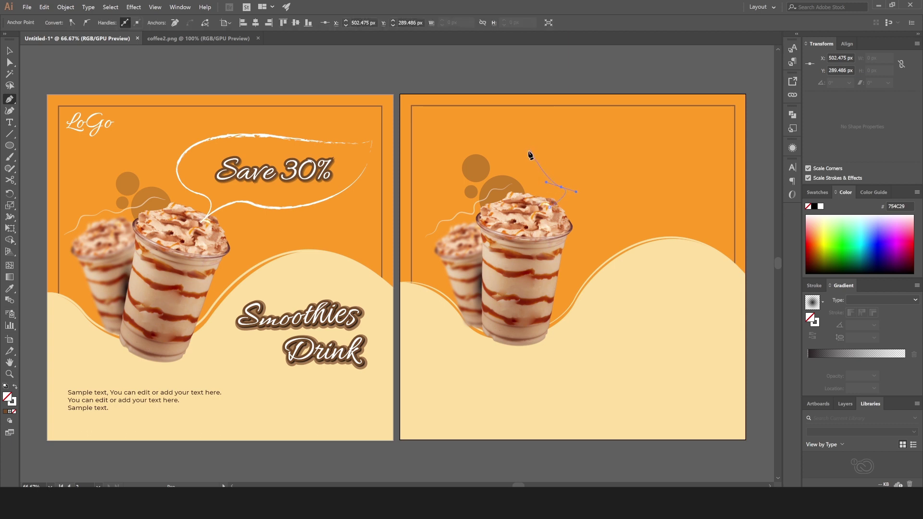
key("Escape")
left_click_drag(528, 126, 529, 127)
left_click_drag(618, 131, 645, 143)
left_click(705, 133)
left_click_drag(714, 128, 712, 127)
left_click(706, 133)
Trace the bubble's lower edge and a curved tail down toward the front cup, then deselect
left_click_drag(482, 211, 474, 185)
left_click(597, 192)
left_click(578, 193)
key("ctrl+z")
left_click_drag(546, 207, 517, 209)
left_click(8, 51)
left_click(324, 67)
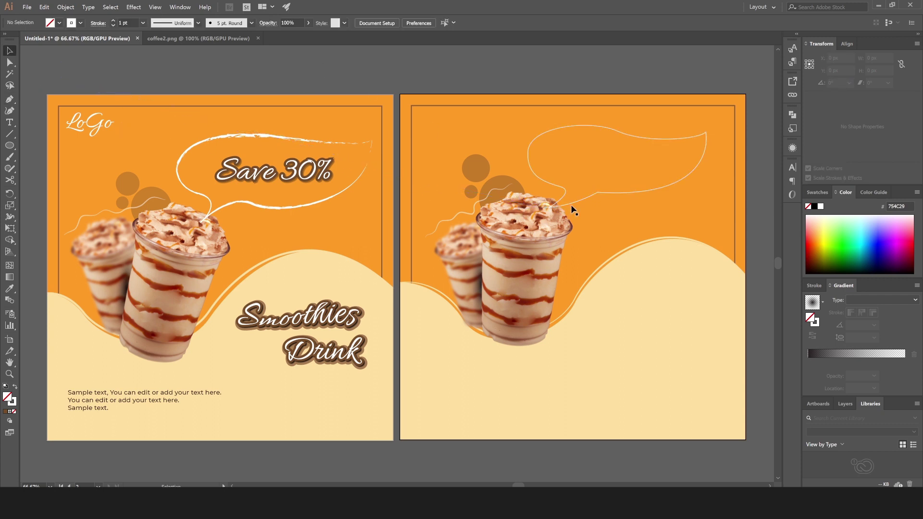
key("ctrl+plus")
key("ctrl+plus")
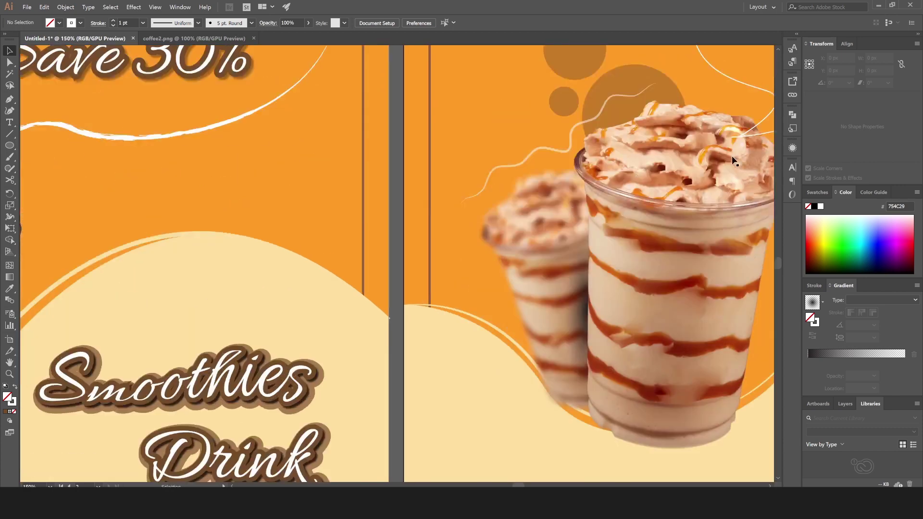
Select the bubble's two loose end anchors at the cup top and join them
left_click(735, 139)
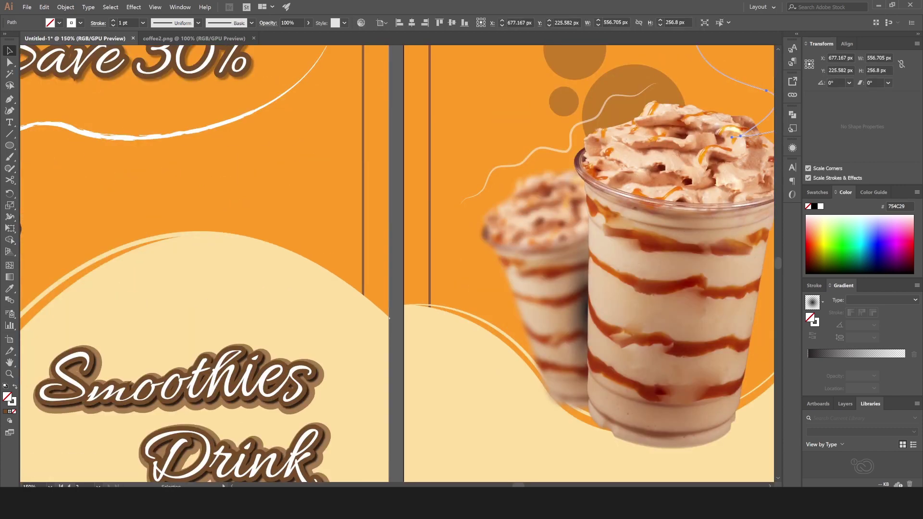
scroll(397, 264, "right", 5)
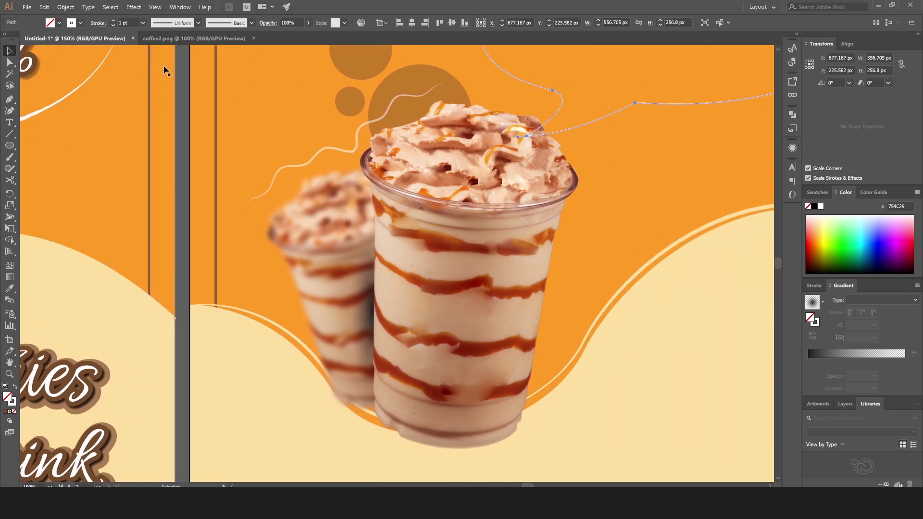
left_click(10, 62)
left_click(526, 137)
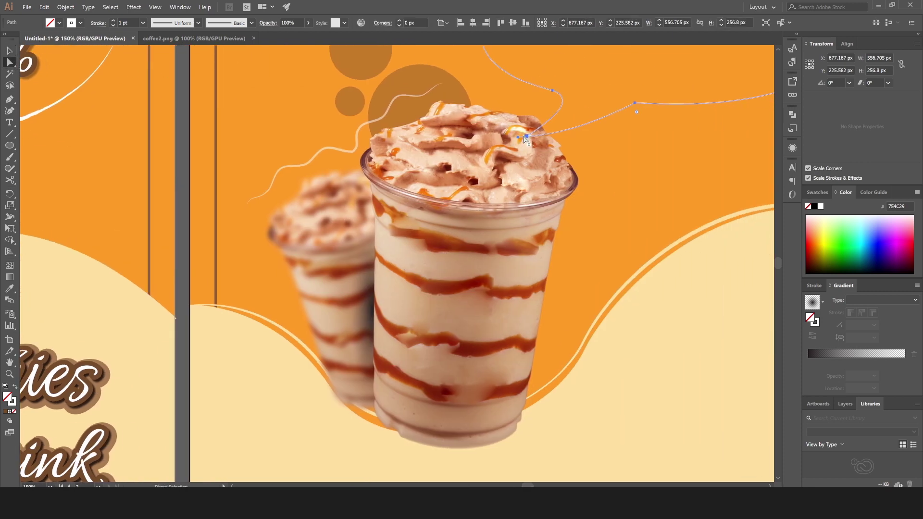
left_click_drag(519, 138, 530, 139)
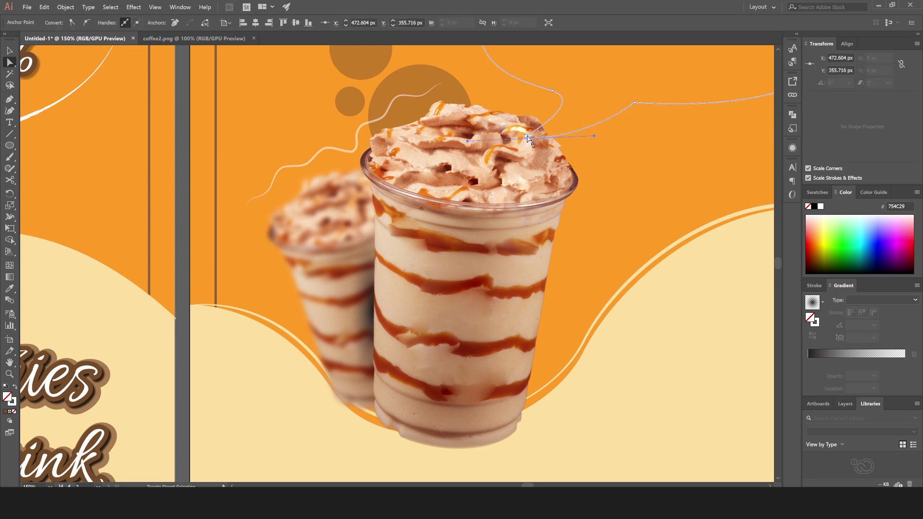
left_click(524, 141)
right_click(277, 91)
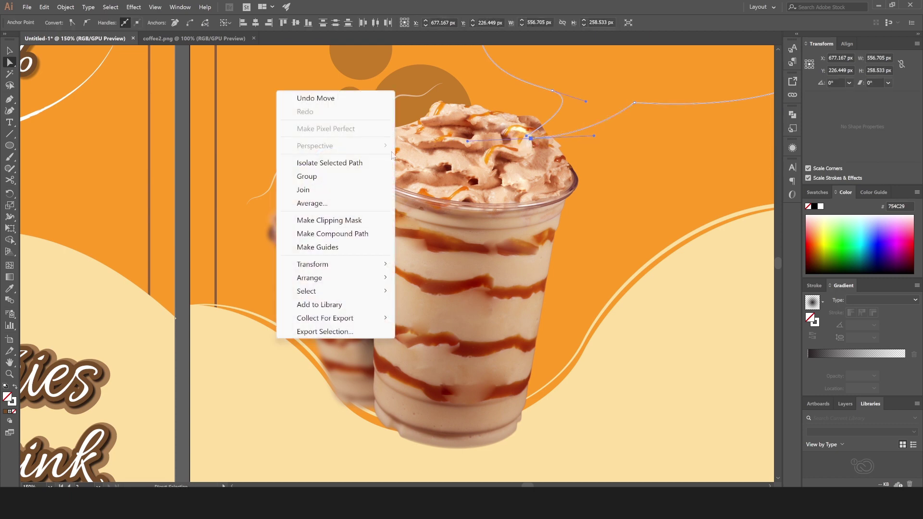
left_click(324, 188)
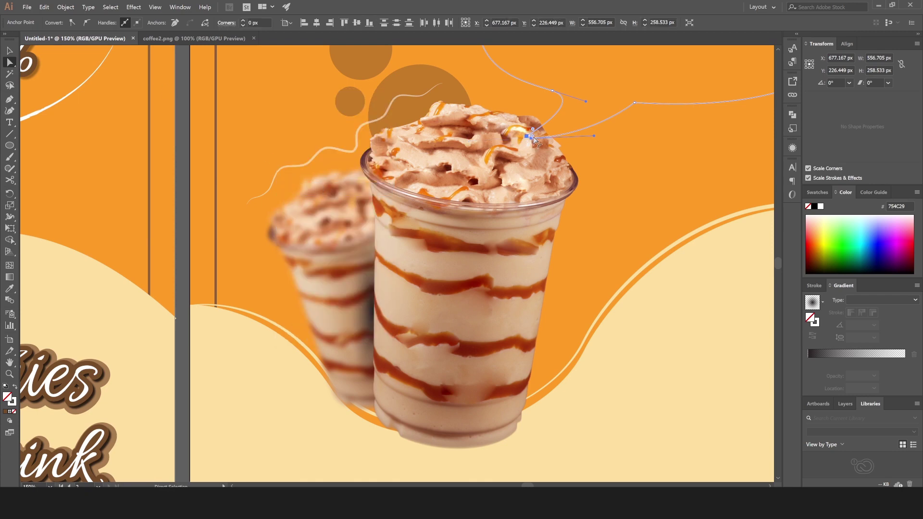
Slightly round the joined tail corner and zoom back out to both artboards
left_click_drag(535, 139, 557, 114)
left_click(9, 50)
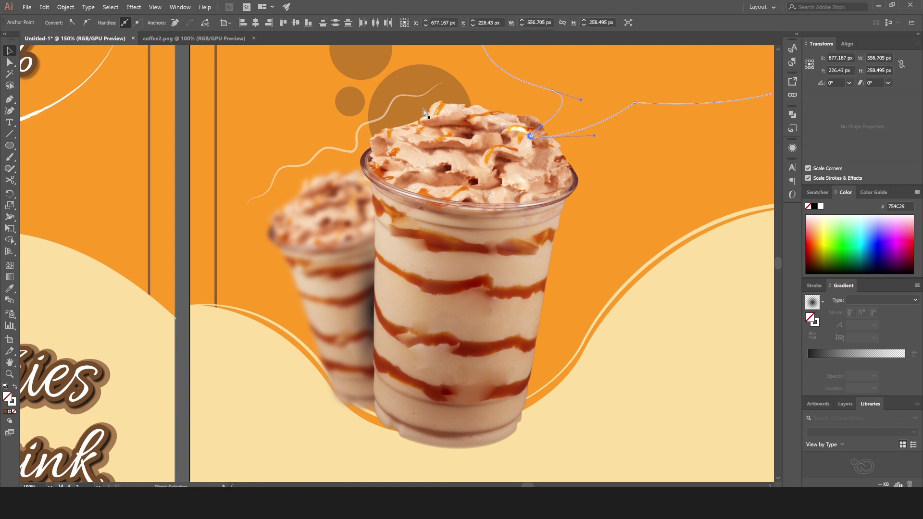
key("ctrl+minus")
left_click(456, 79)
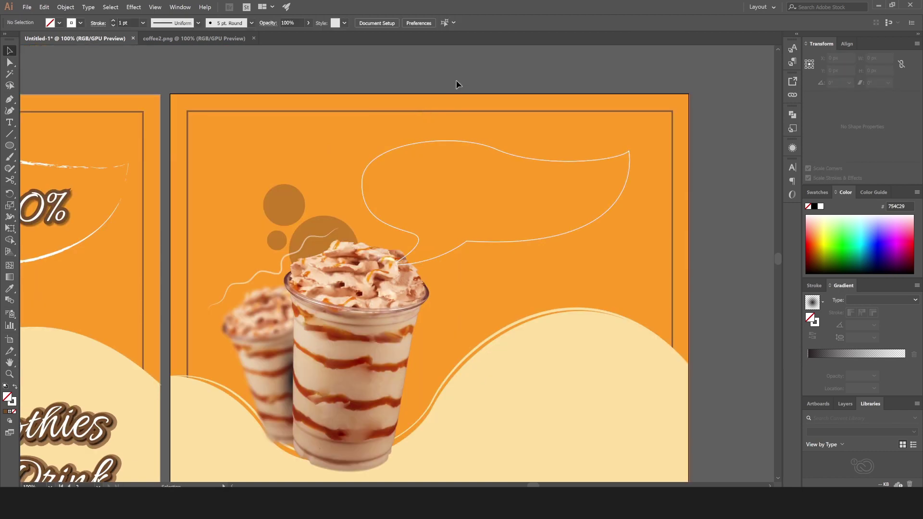
key("ctrl+minus")
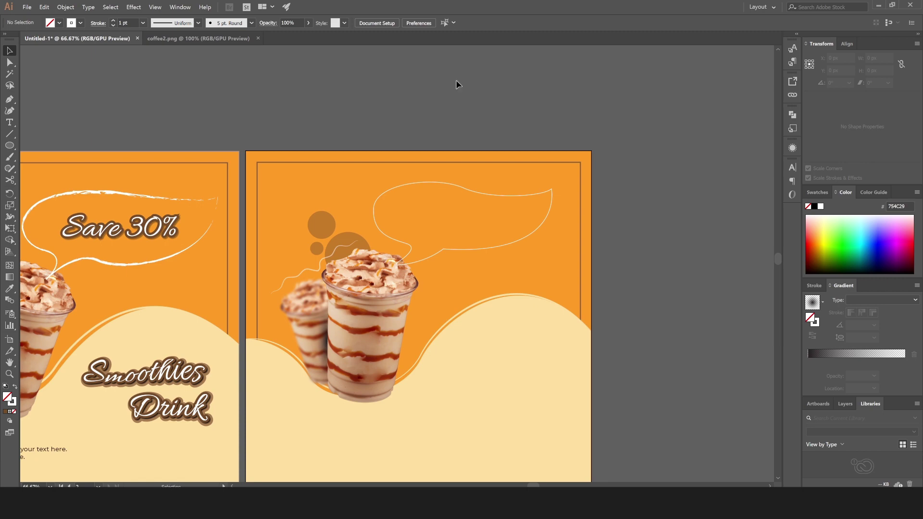
Select the speech bubble and apply the charcoal-style brush to its white stroke
scroll(456, 80, "left", 3)
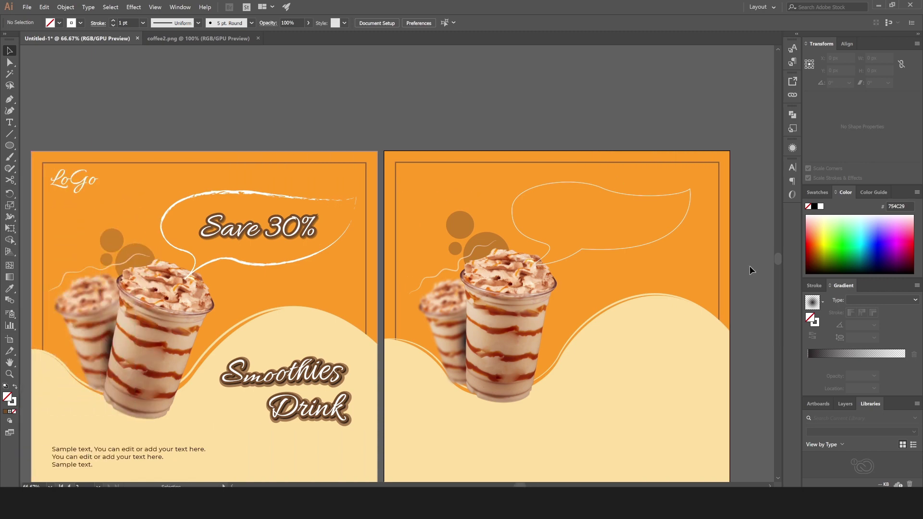
mouse_move(777, 259)
left_mouse_down()
mouse_move(783, 278)
mouse_move(770, 261)
left_mouse_up()
scroll(770, 261, "down", 2)
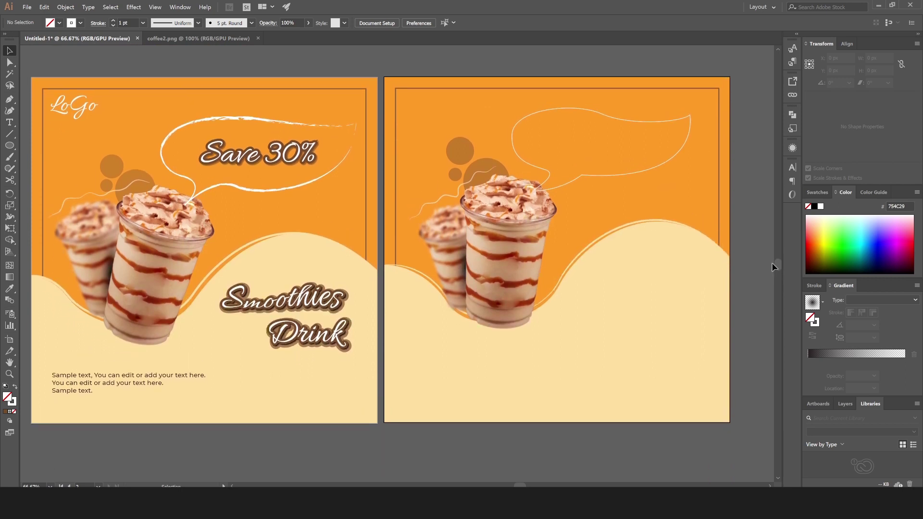
scroll(520, 391, "left", 1)
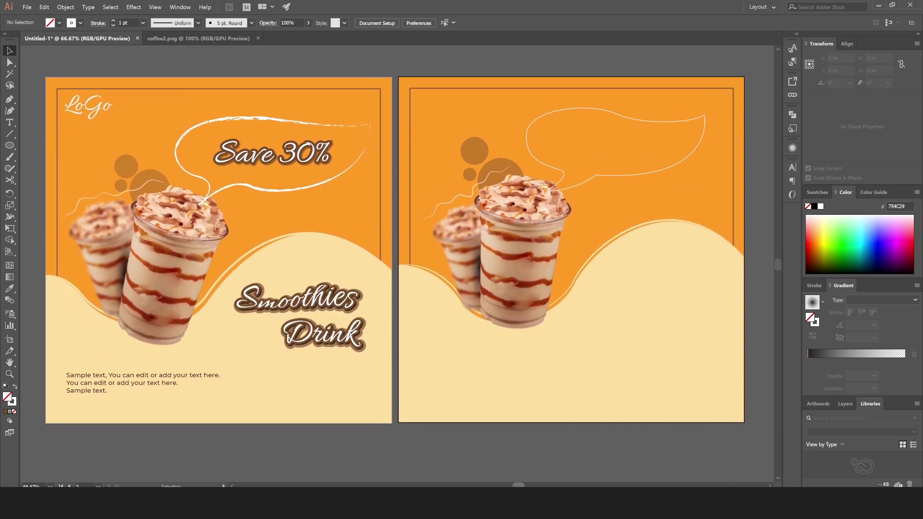
left_click(595, 179)
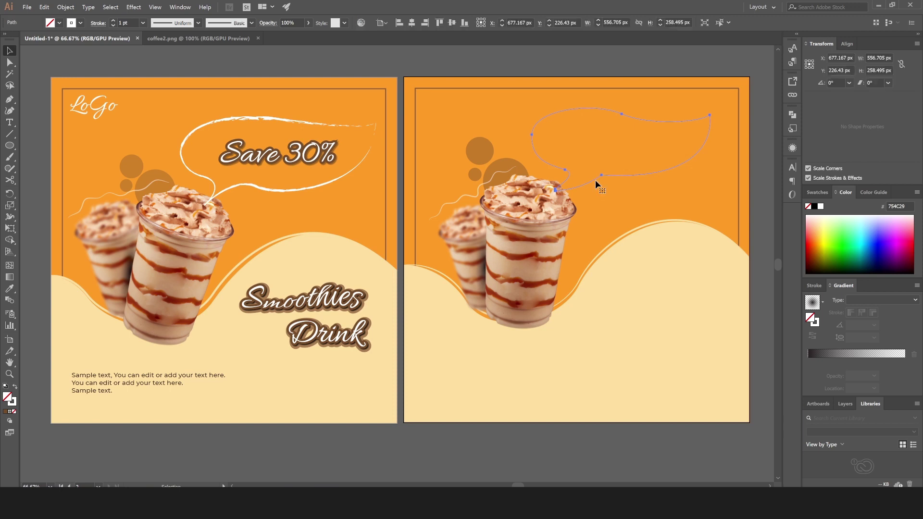
left_click(114, 20)
left_click(113, 20)
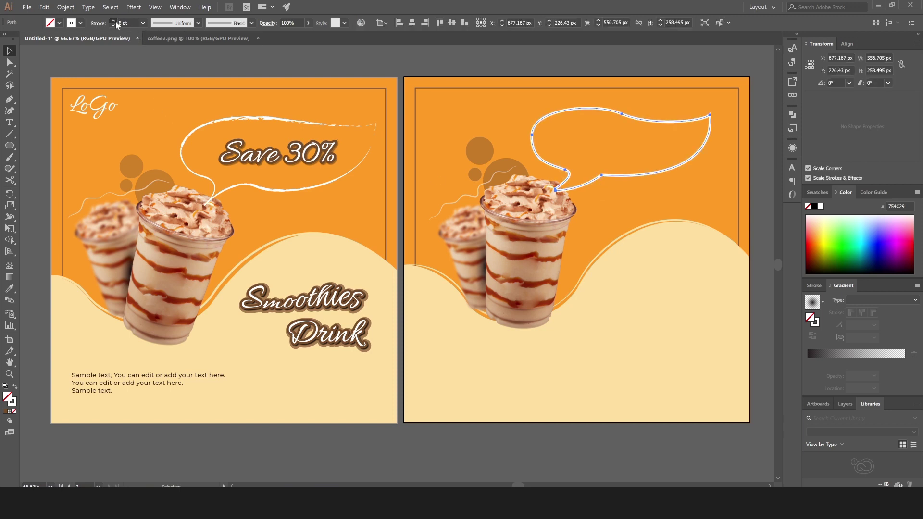
left_click(228, 25)
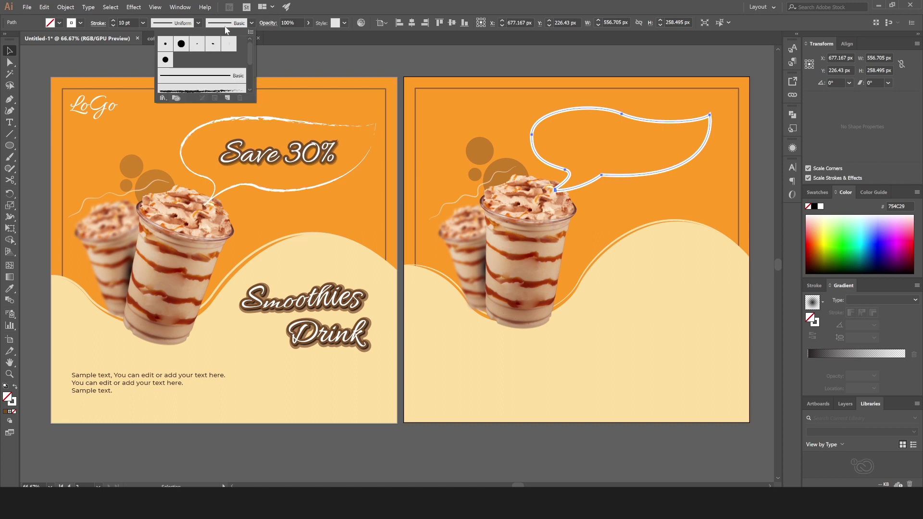
left_click(232, 90)
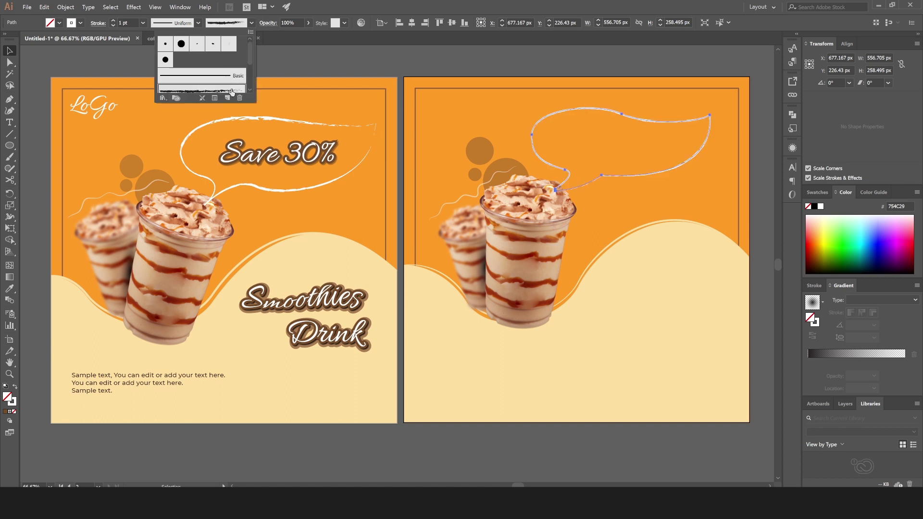
Give the brushed stroke a bulging width profile and set its weight to 3 pt
left_click(113, 21)
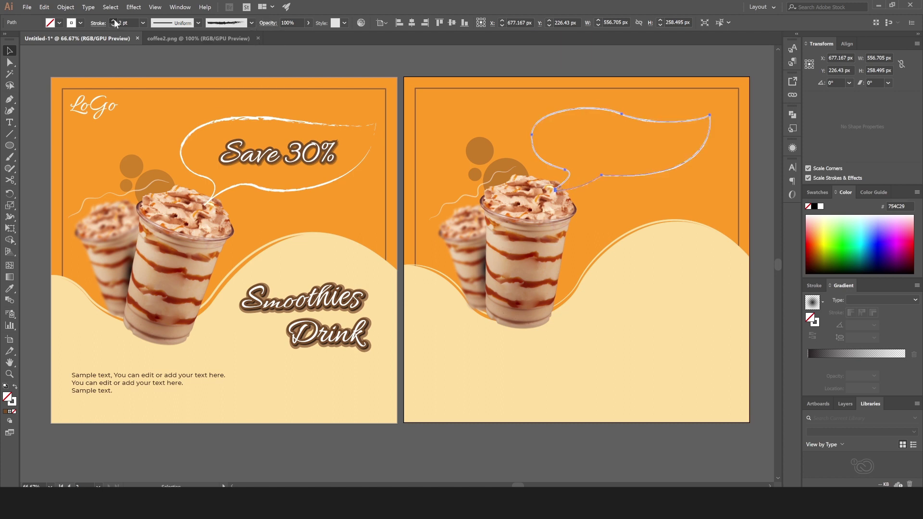
left_click(143, 23)
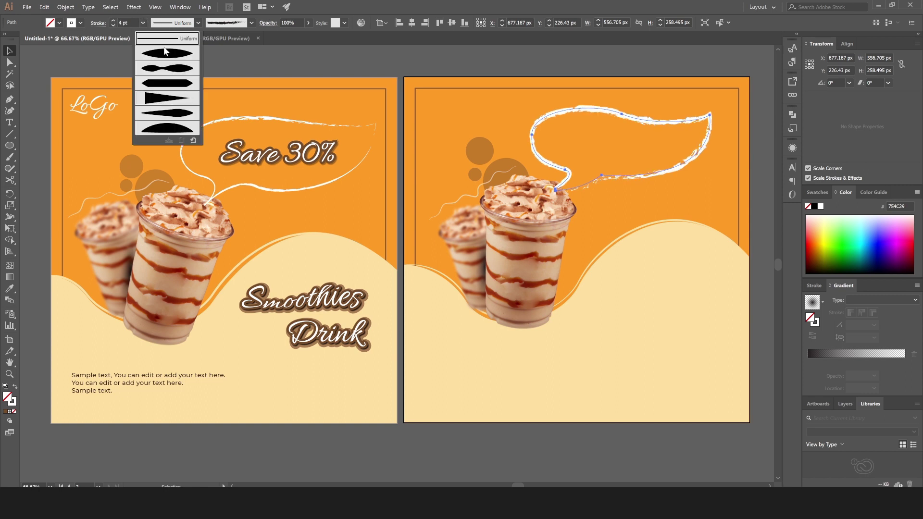
left_click(174, 65)
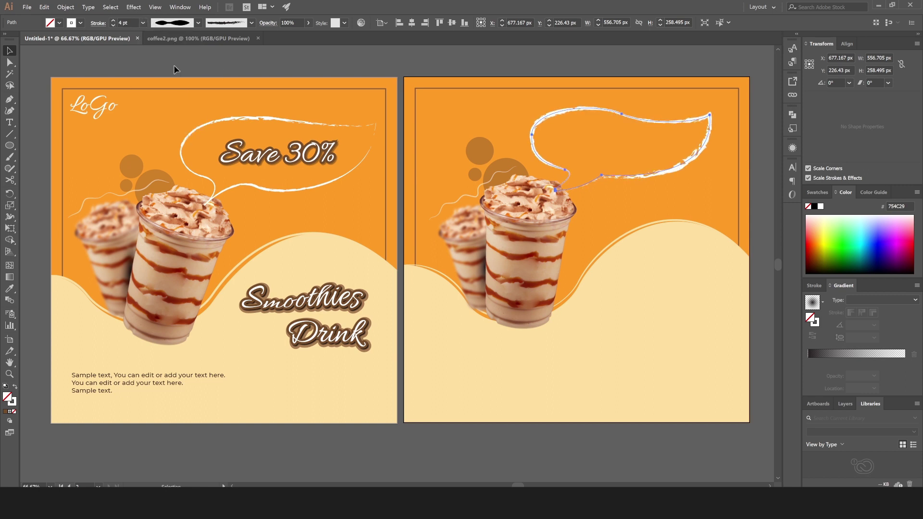
left_click(113, 25)
left_click(144, 45)
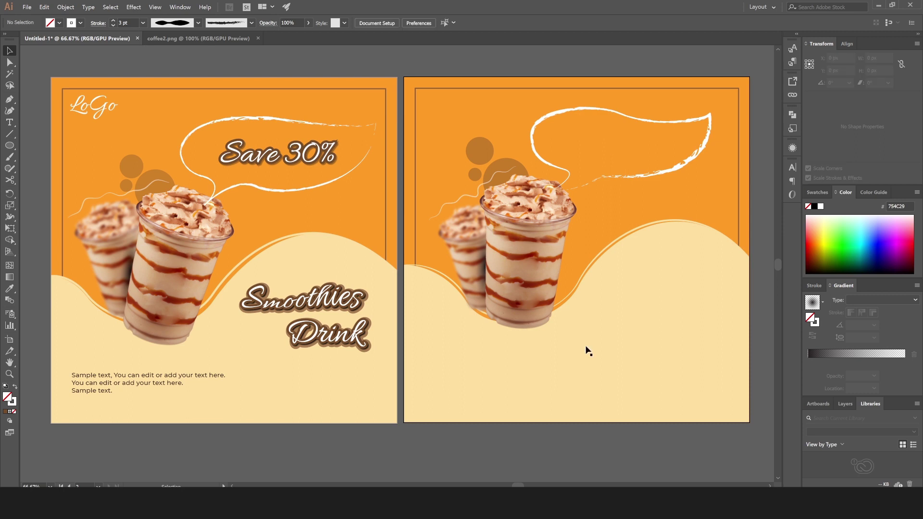
Try an elliptical width profile on the bubble stroke and flip it along the path
left_click_drag(517, 485, 518, 487)
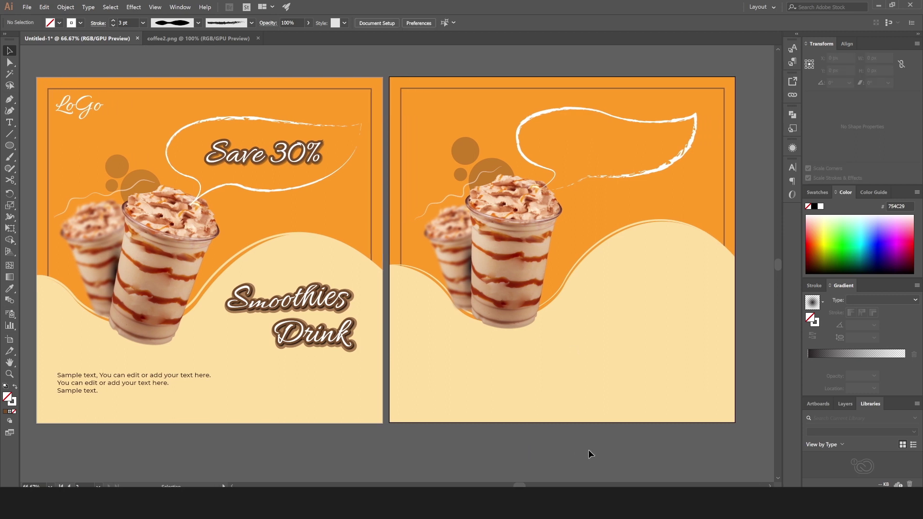
left_click(644, 172)
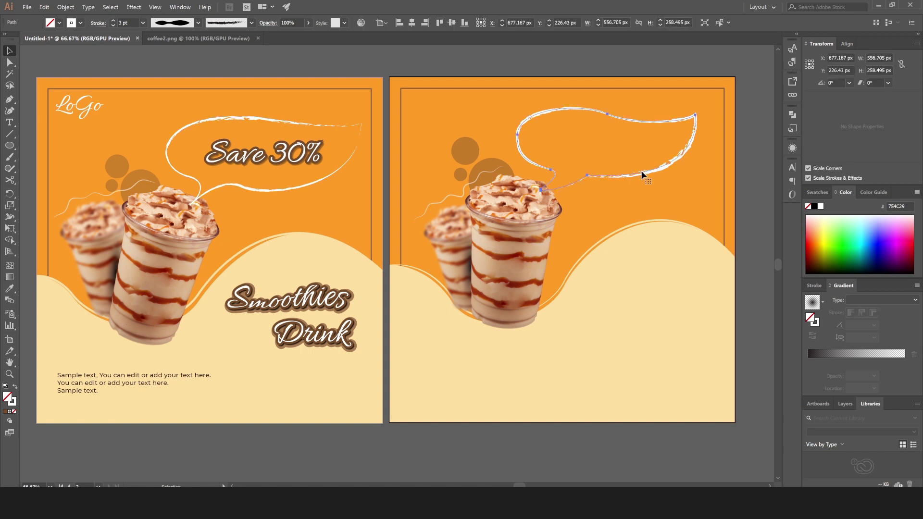
left_click(172, 25)
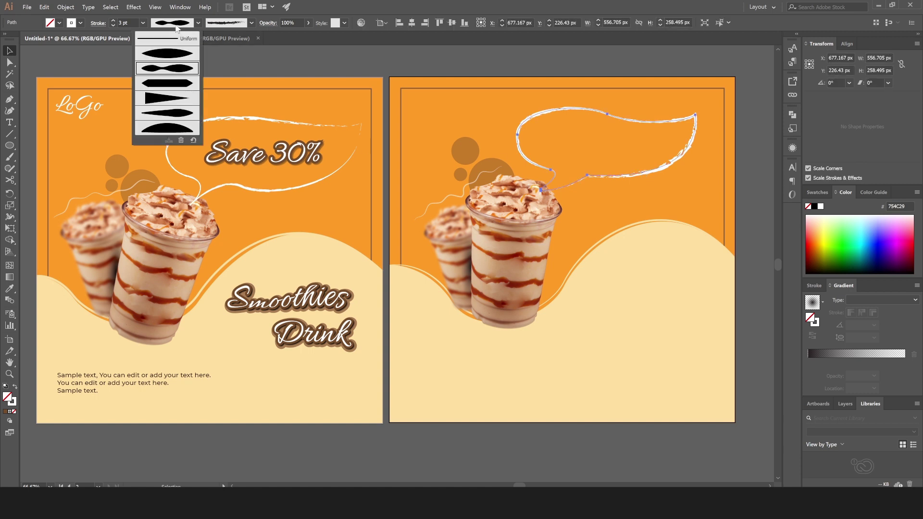
left_click(178, 50)
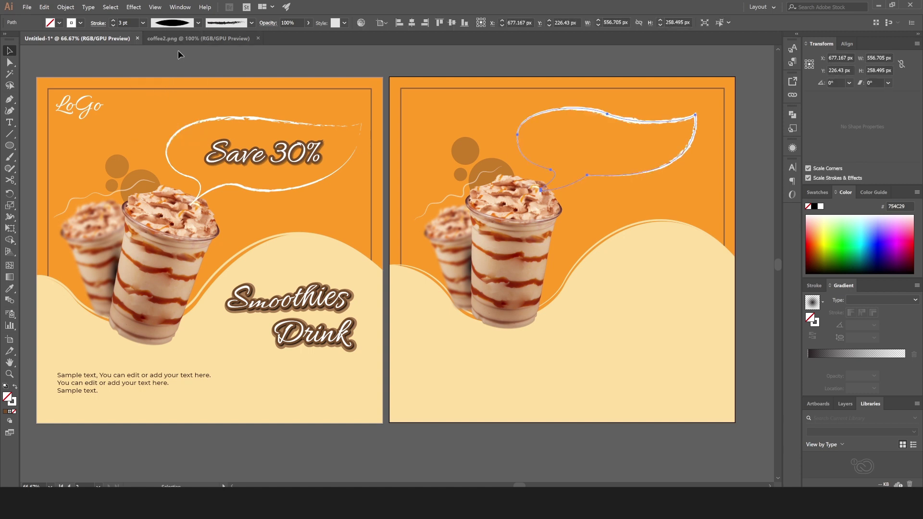
left_click(98, 23)
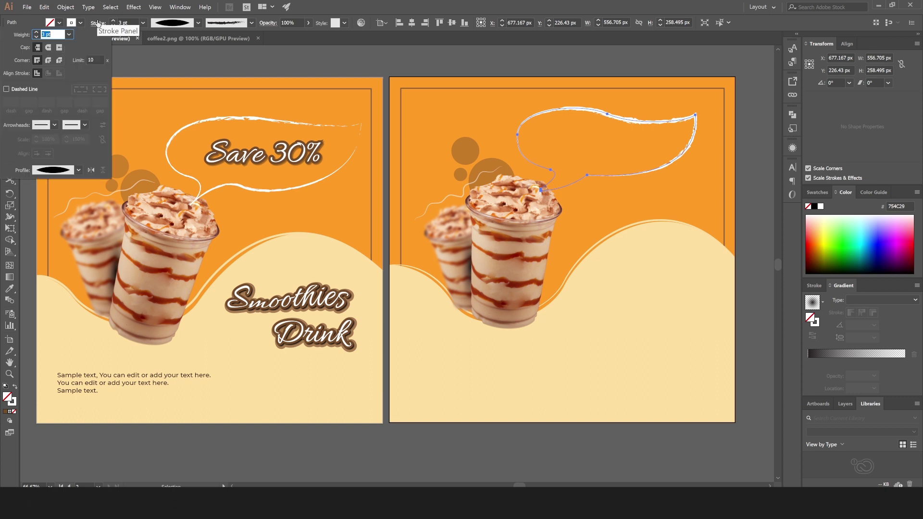
left_click(92, 173)
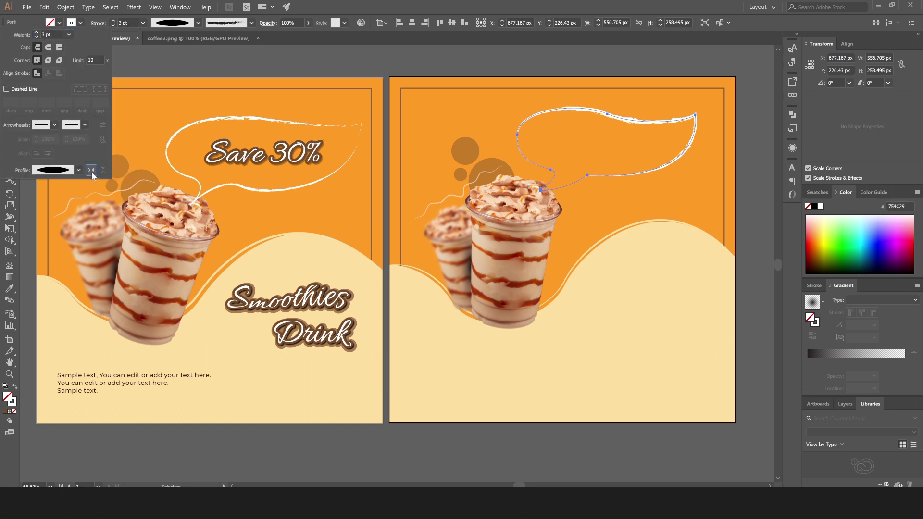
Back in the smoothie ad document, apply Width Profile 2 to the bubble outline
left_click(235, 41)
left_click(124, 38)
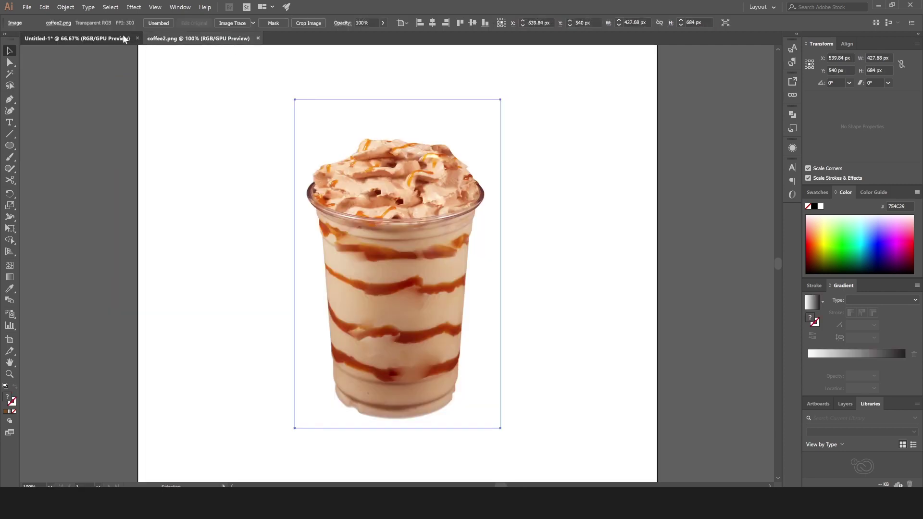
left_click(247, 65)
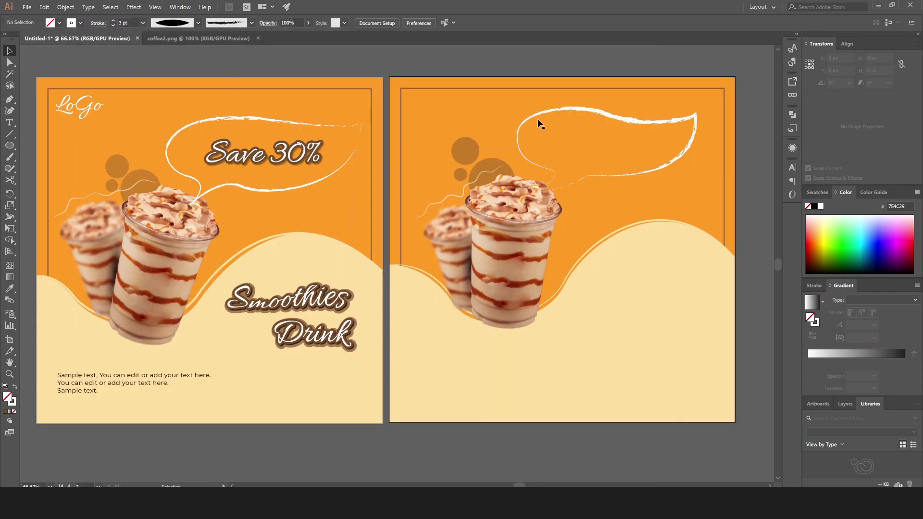
left_click(597, 116)
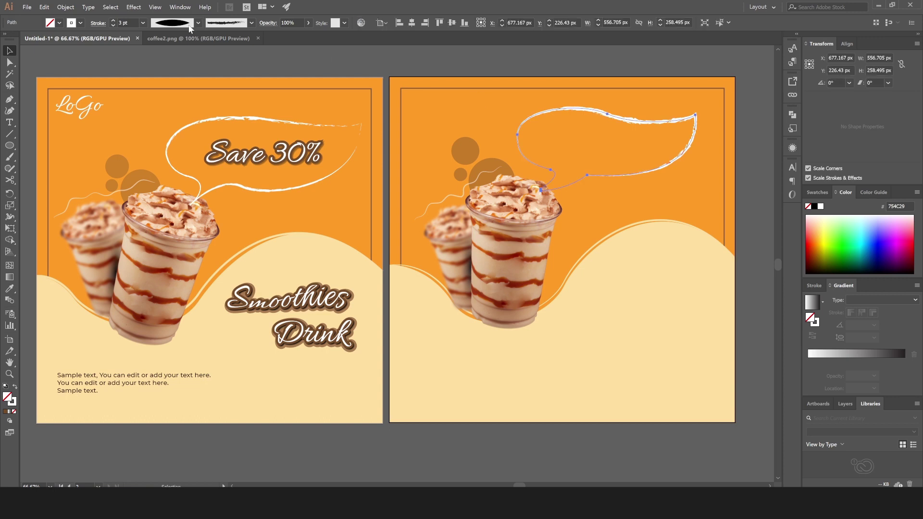
left_click(198, 22)
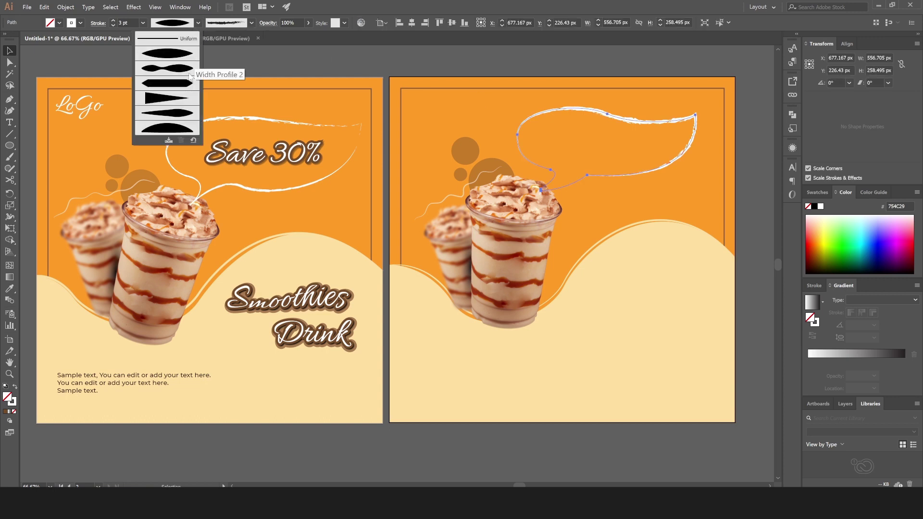
left_click(190, 75)
left_click(292, 65)
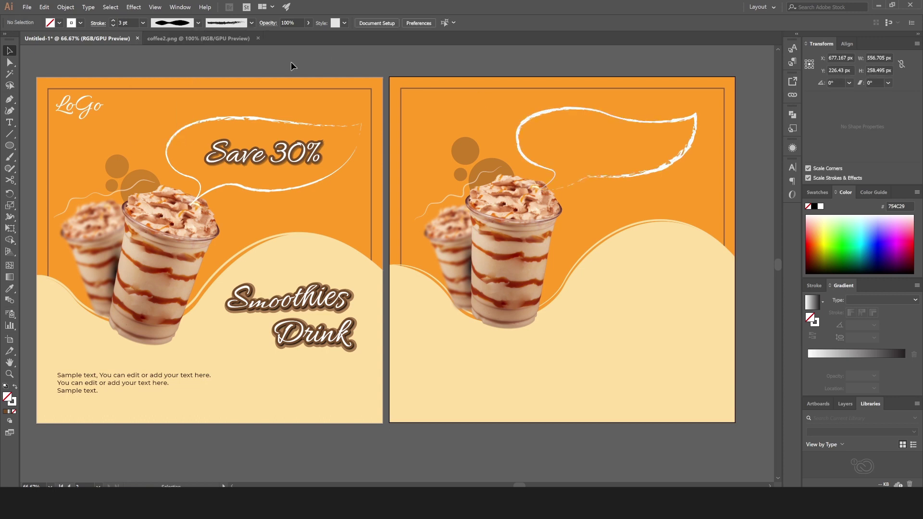
Add an anchor point on the bubble's tail with the Pen tool
left_click(574, 180)
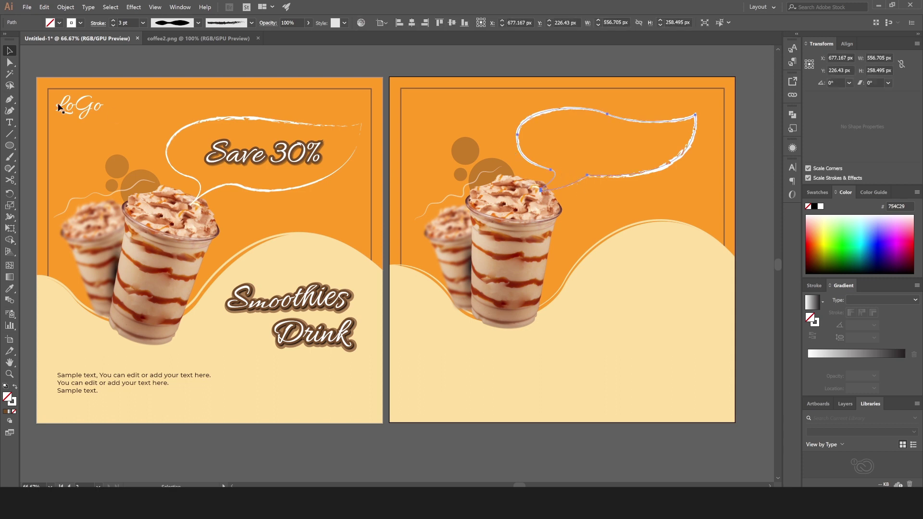
left_click(11, 100)
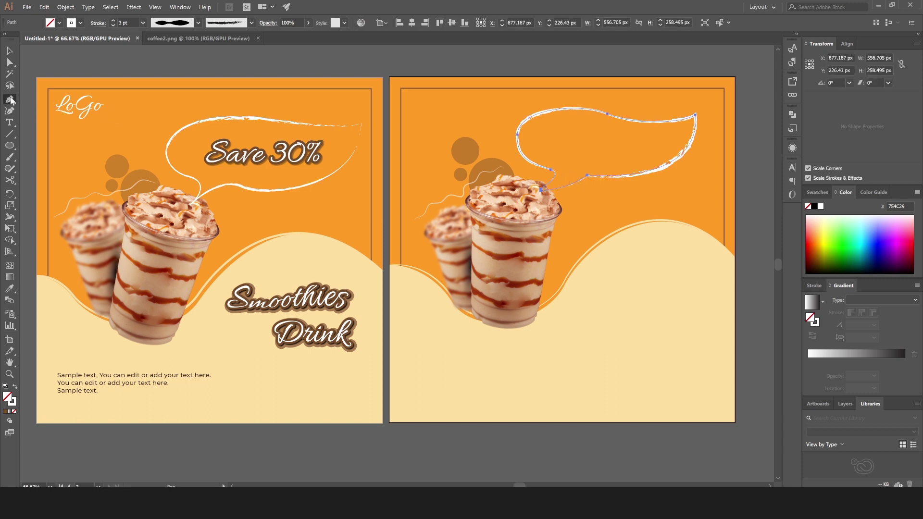
left_click(568, 187)
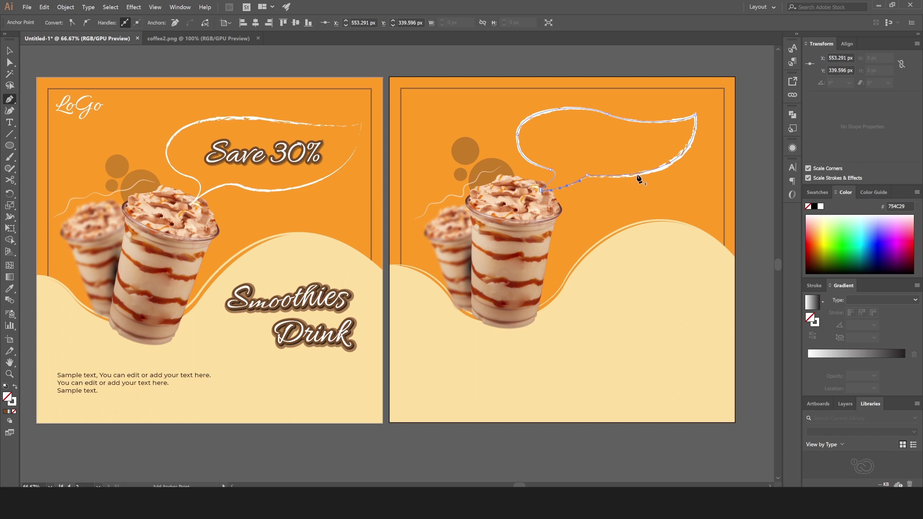
Select the new tail anchor with Direct Selection and preview the outline with edges hidden
left_click(9, 60)
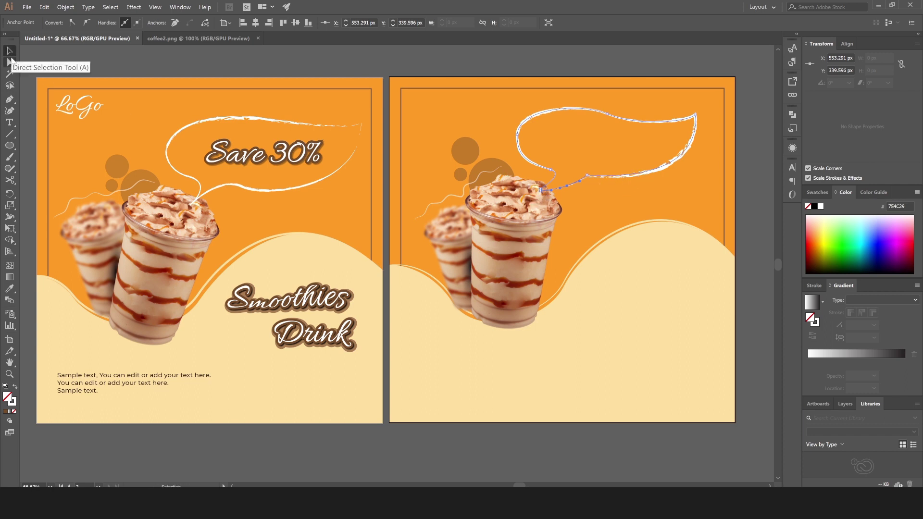
left_click(589, 176)
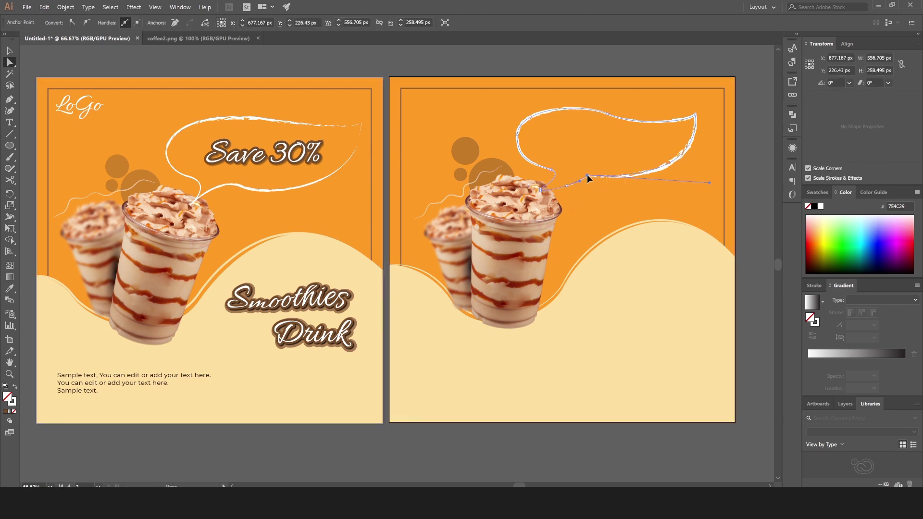
left_click(588, 176)
key("ctrl+h")
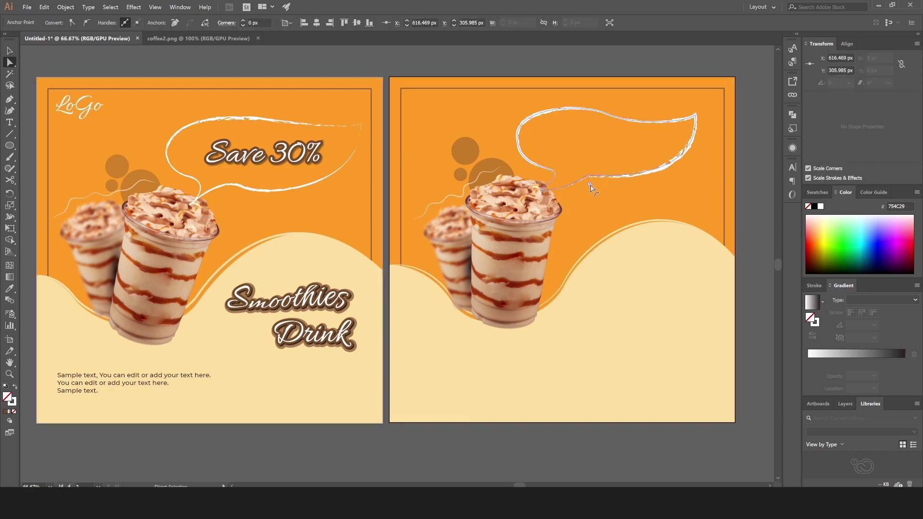
key("ctrl+h")
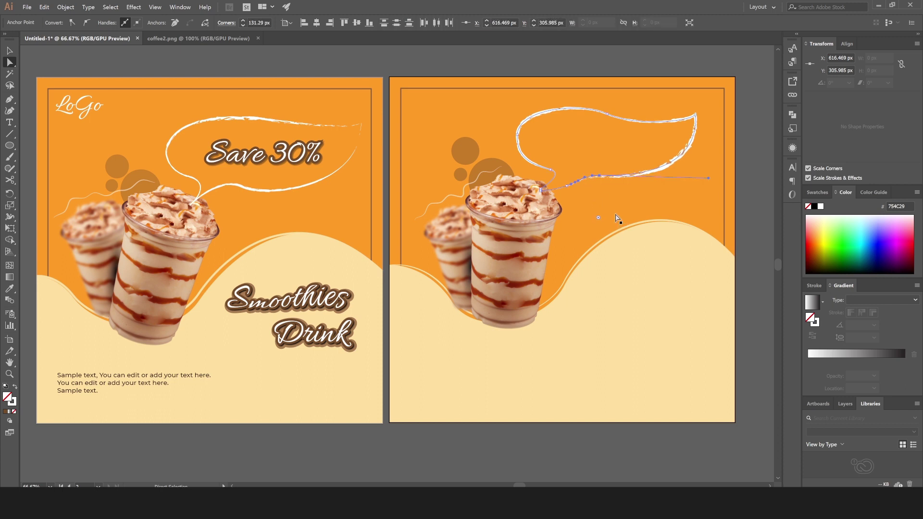
left_click(507, 71)
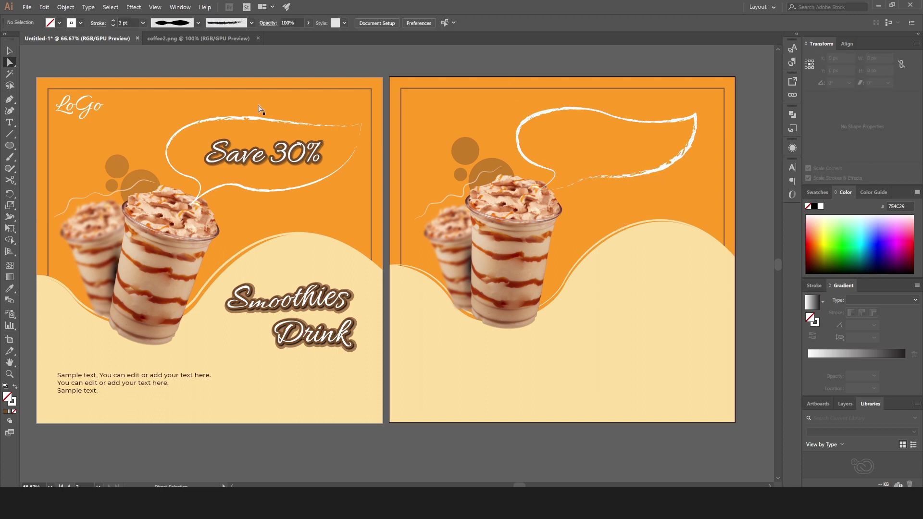
left_click(9, 50)
left_click(367, 211)
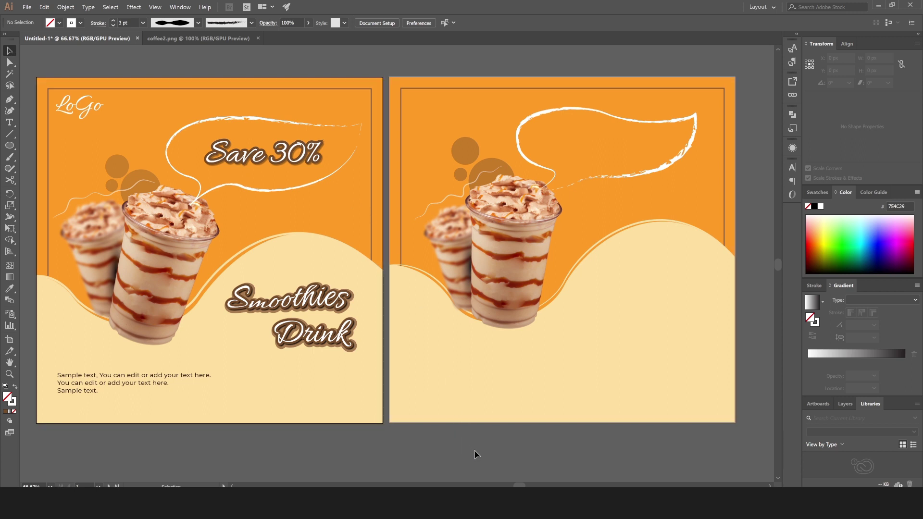
Add anchors on the bubble's top edge and delete one to open a gap
left_click(571, 184)
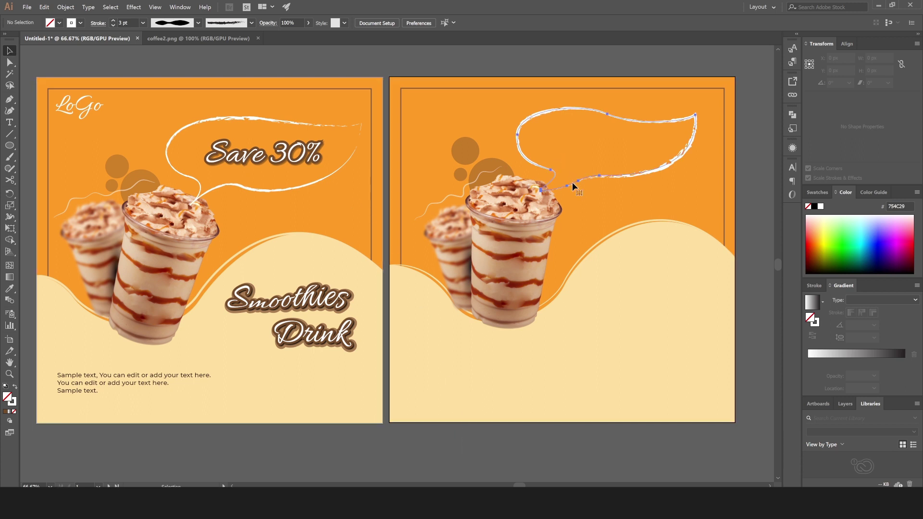
left_click(9, 99)
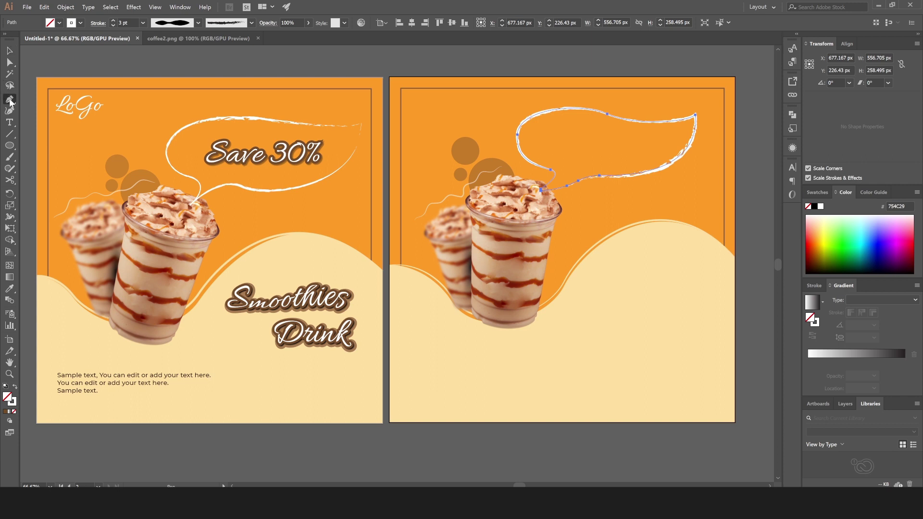
left_click(619, 119)
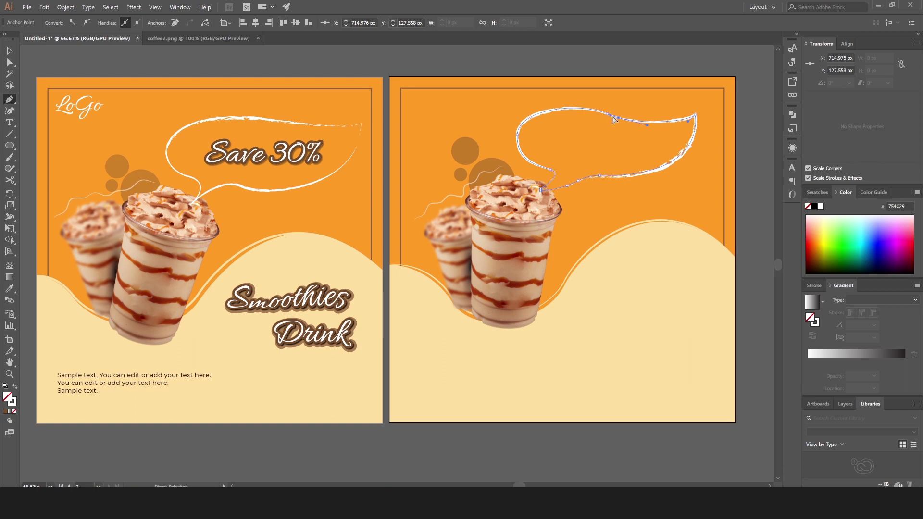
key("ctrl+1")
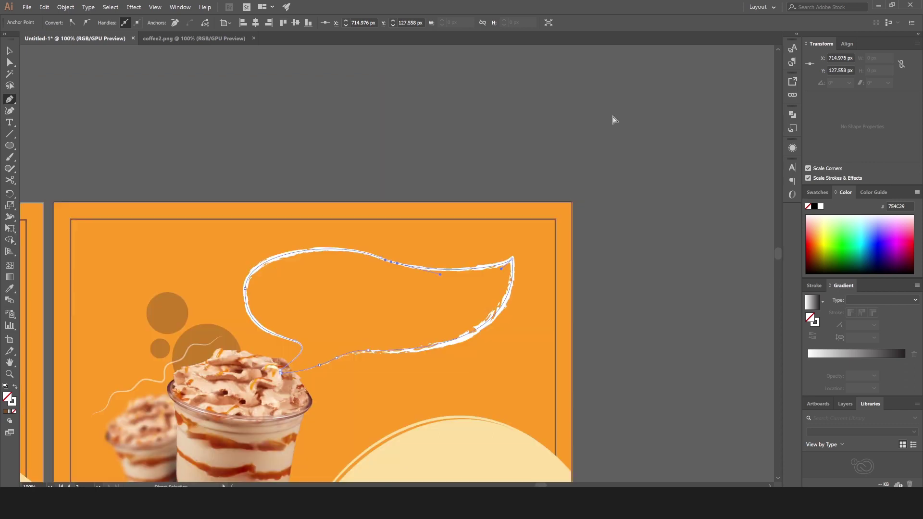
key("ctrl+plus")
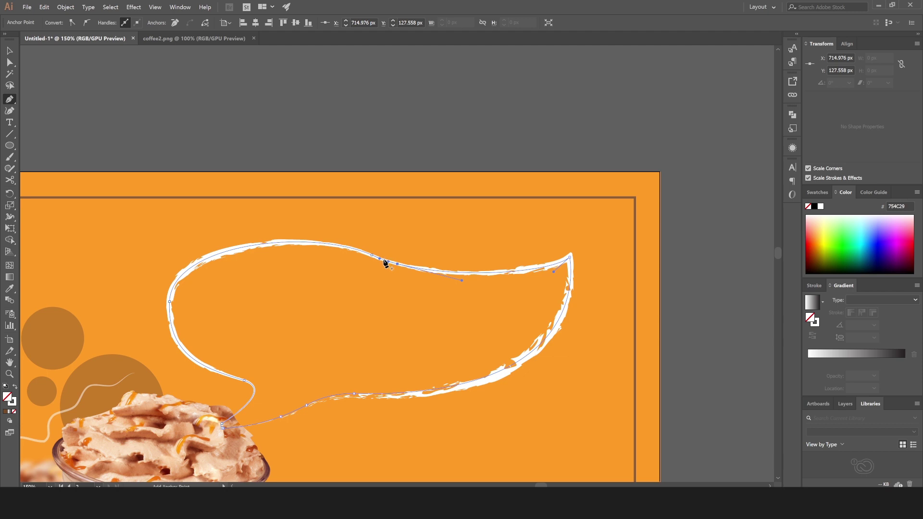
left_click(384, 260)
key("Delete")
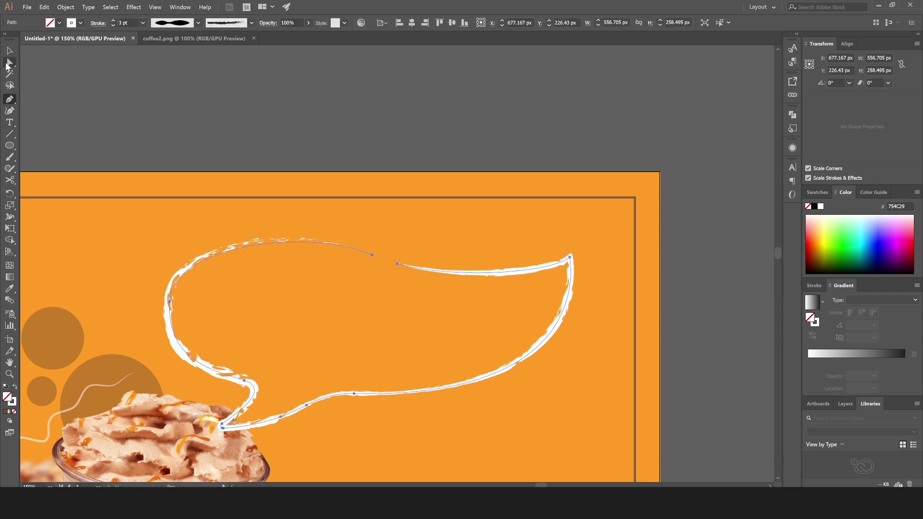
Reselect the bubble outline and pan back out to view the full artboard
left_click(10, 50)
left_click(373, 260)
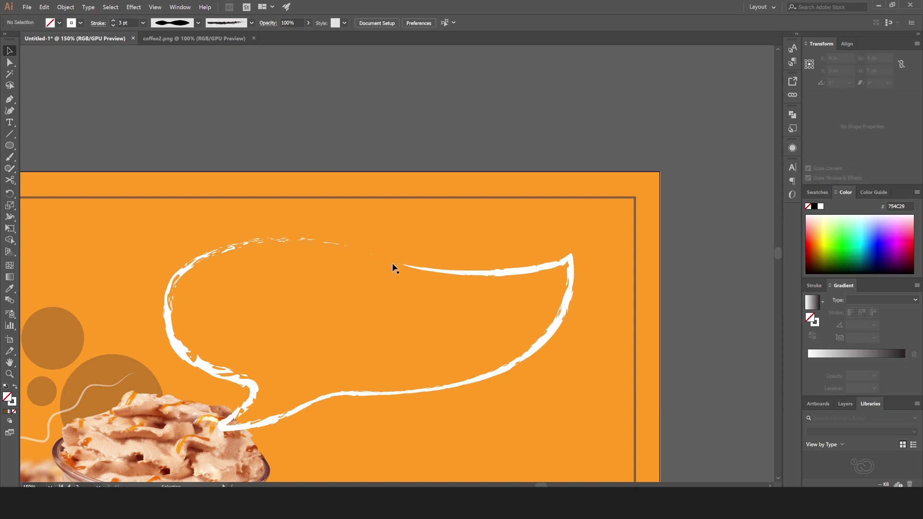
left_click(408, 267)
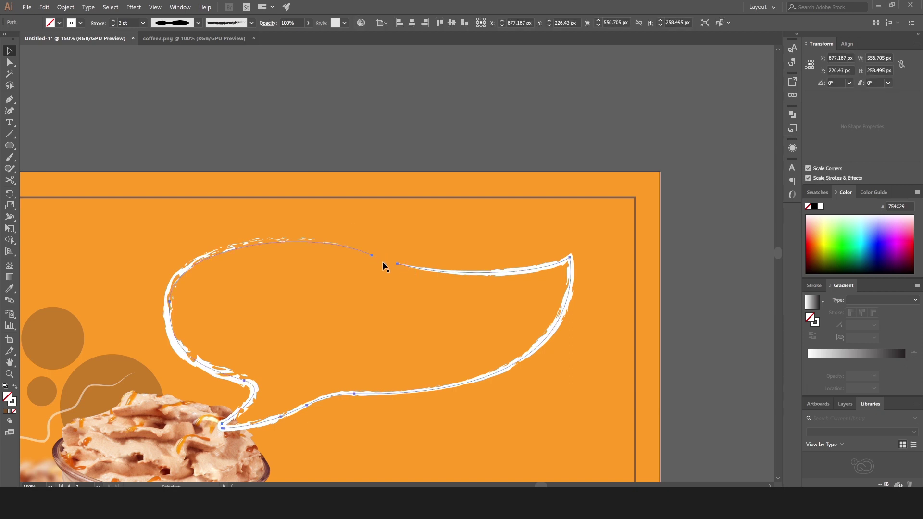
scroll(431, 185, "down", 1)
scroll(431, 185, "down", 1)
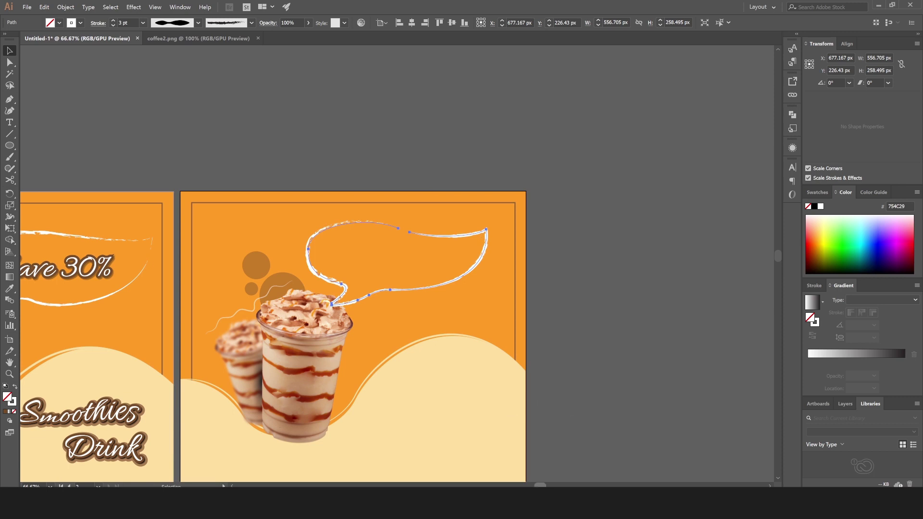
left_click_drag(540, 485, 520, 485)
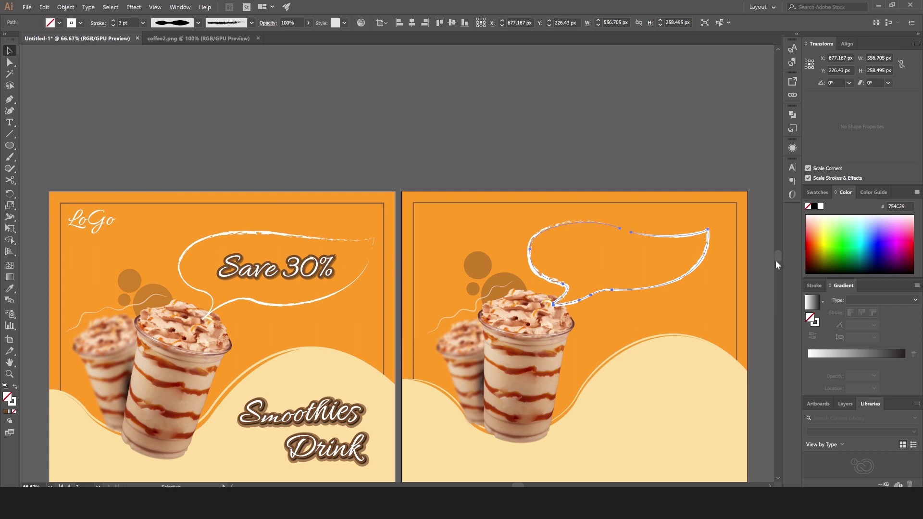
left_click_drag(777, 260, 777, 267)
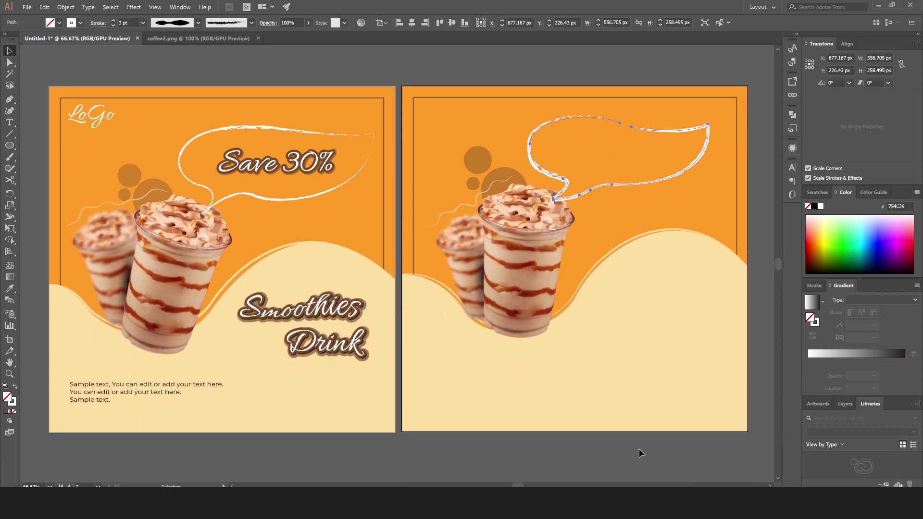
Type 'Smoothies' in Allura Regular on the cream wave and nudge it right of the cups
left_click(639, 448)
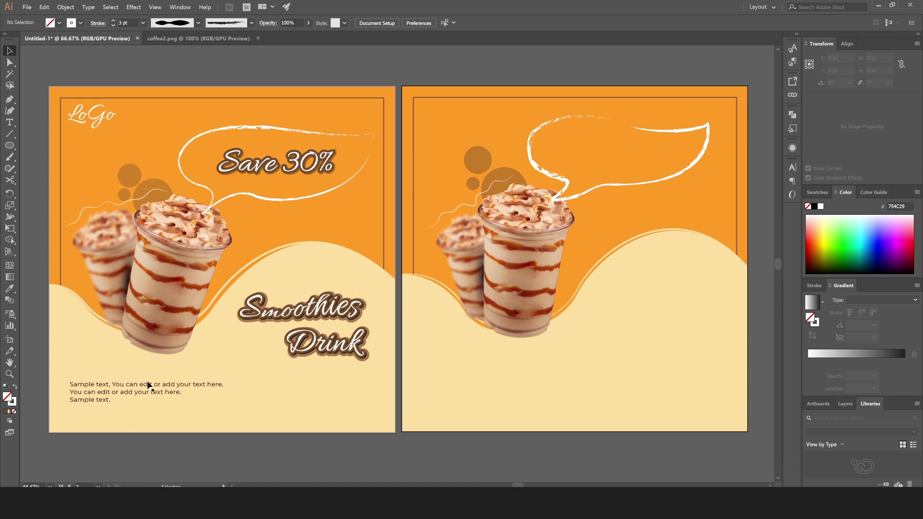
left_click(10, 123)
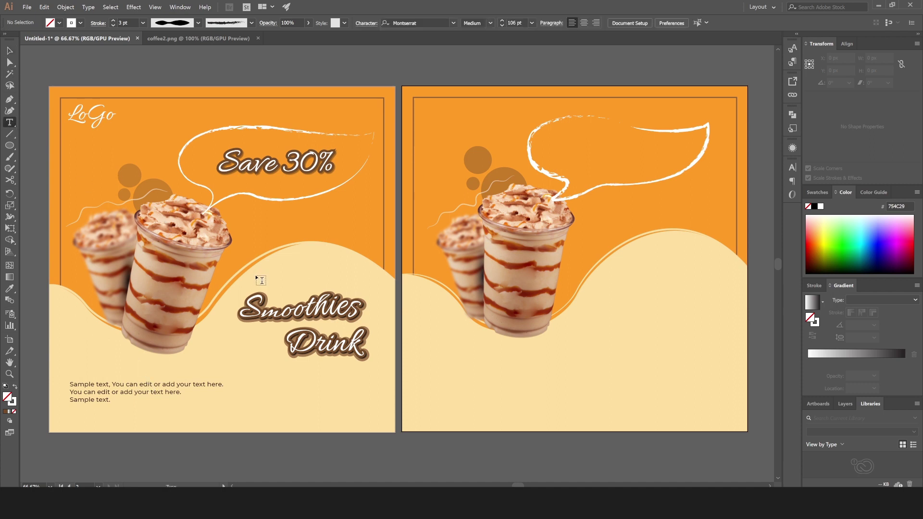
left_click(607, 313)
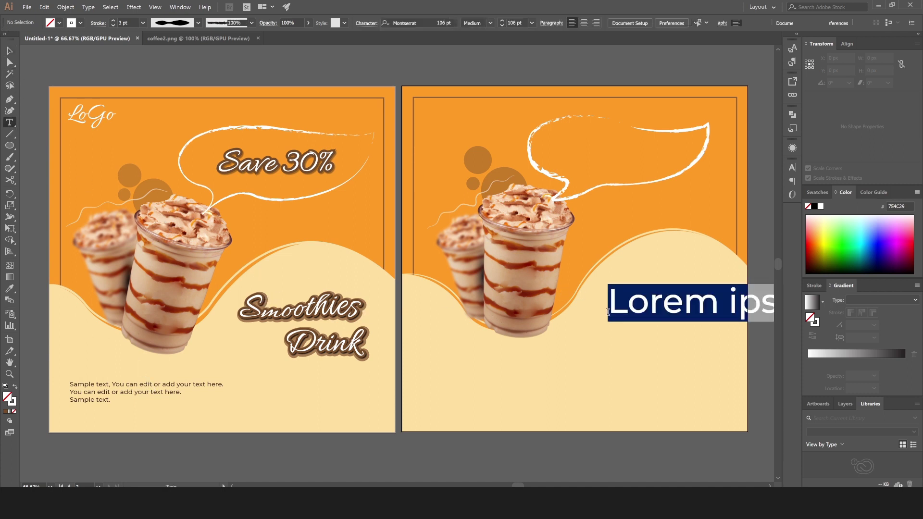
left_click(343, 23)
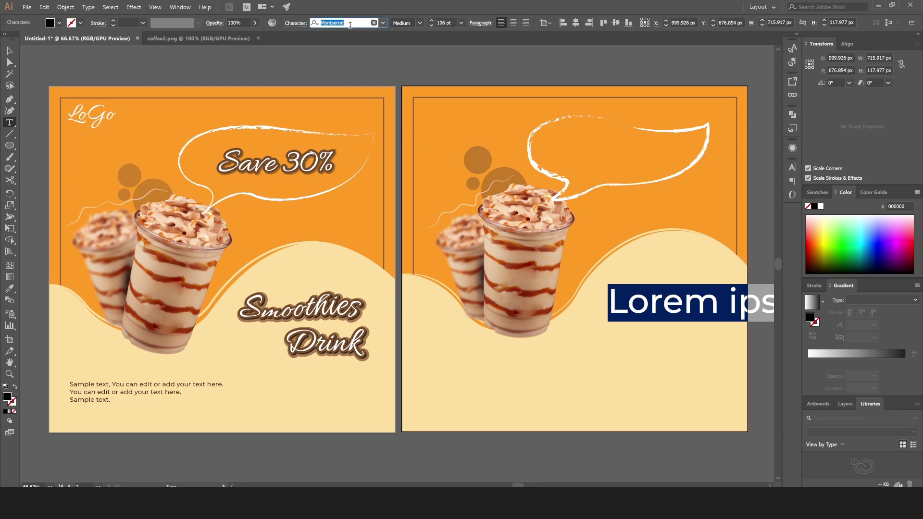
type("allu")
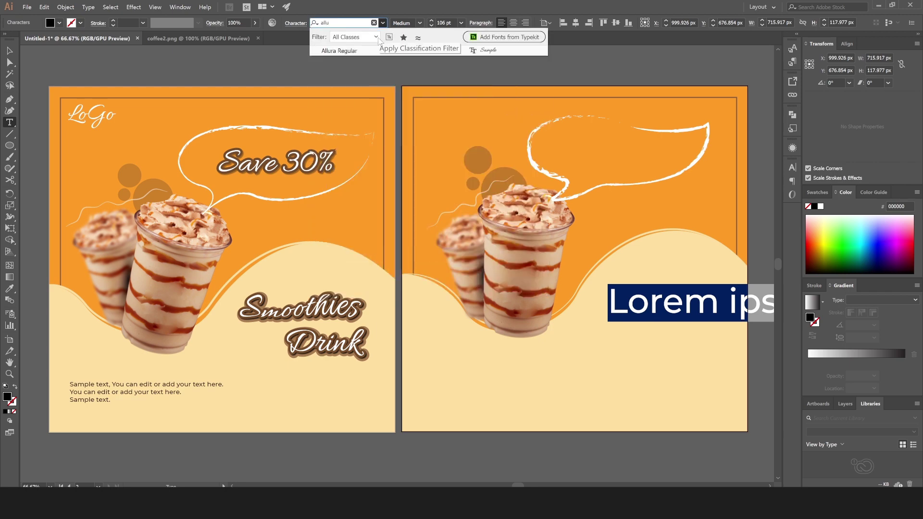
left_click(350, 53)
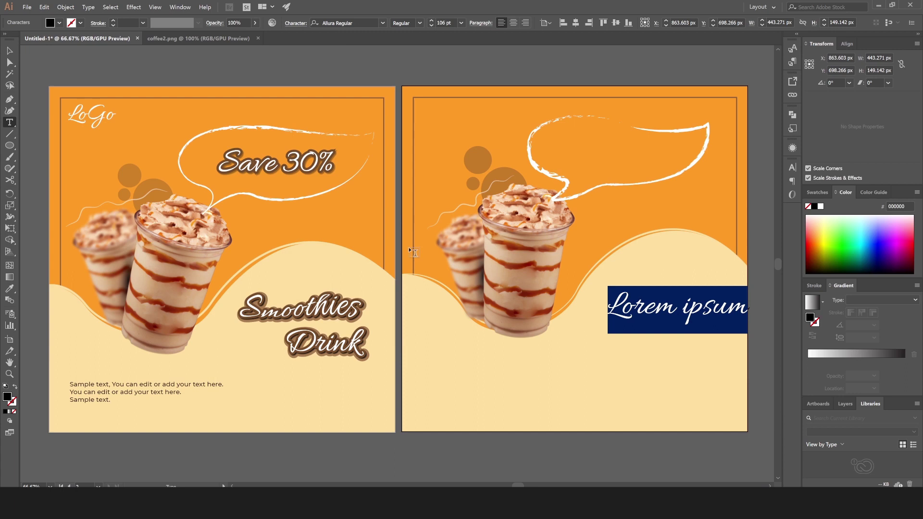
type("Smooth")
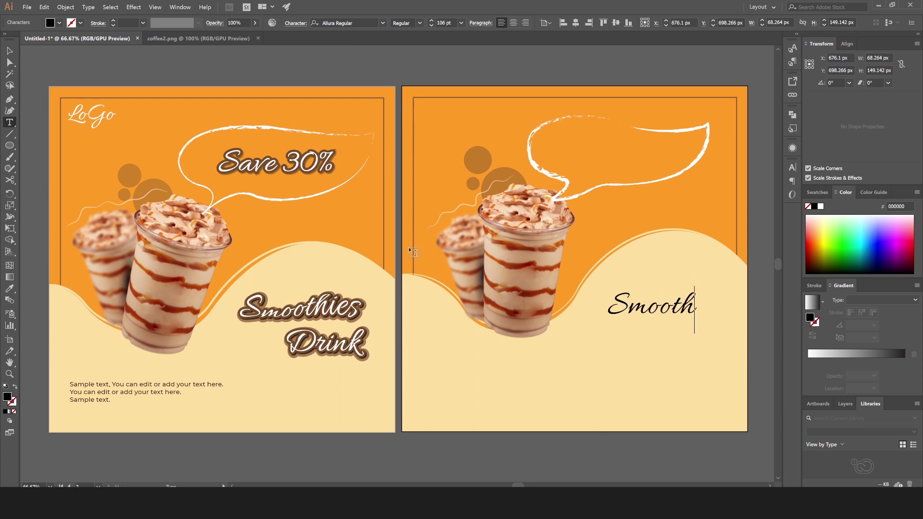
type("ies")
left_click(10, 51)
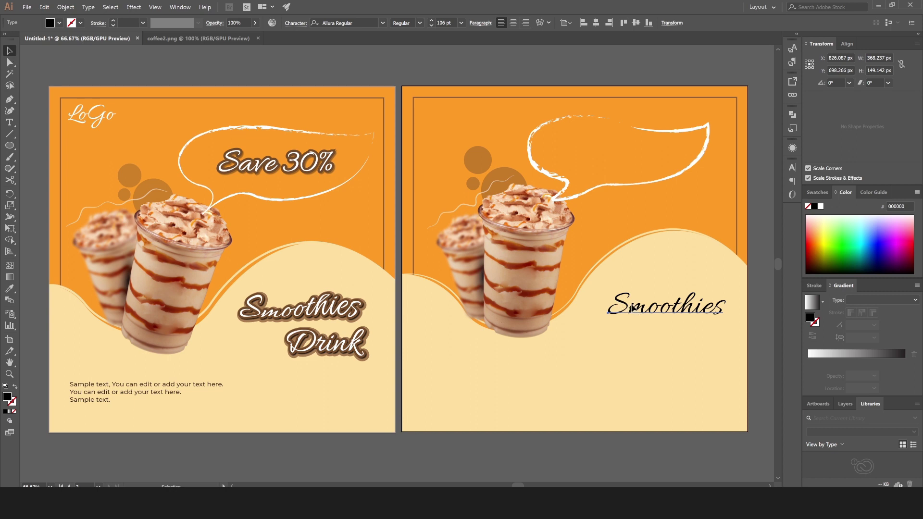
left_click_drag(633, 308, 620, 305)
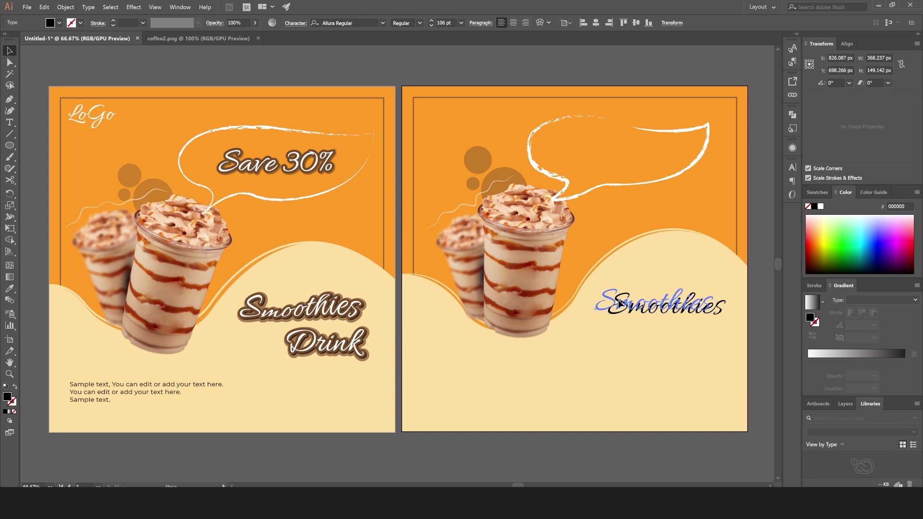
Add a new stroke and fill to the title, making the stroke brown and thicker
left_click(791, 149)
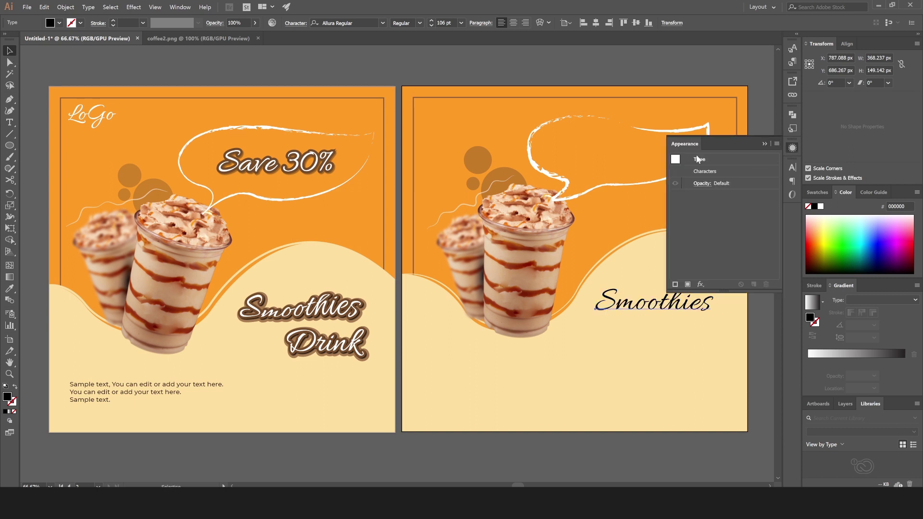
left_click(778, 144)
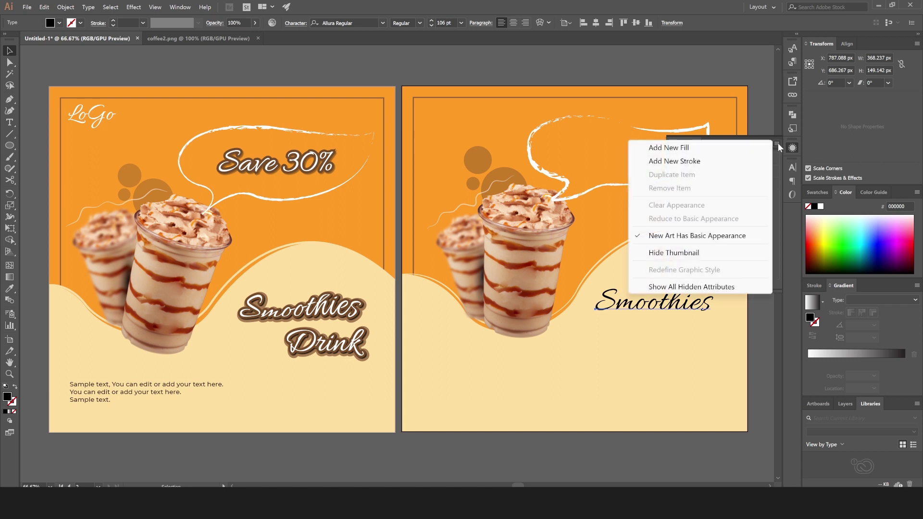
left_click(723, 160)
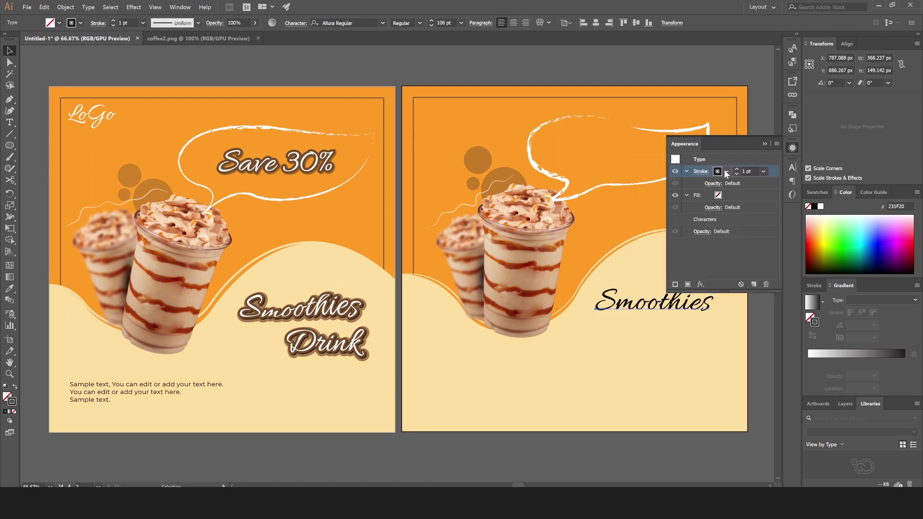
left_click(726, 171)
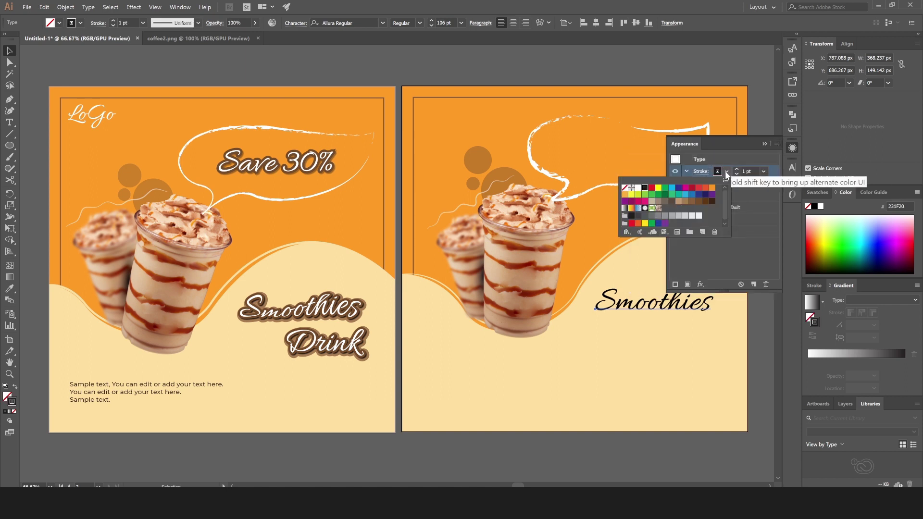
left_click(698, 201)
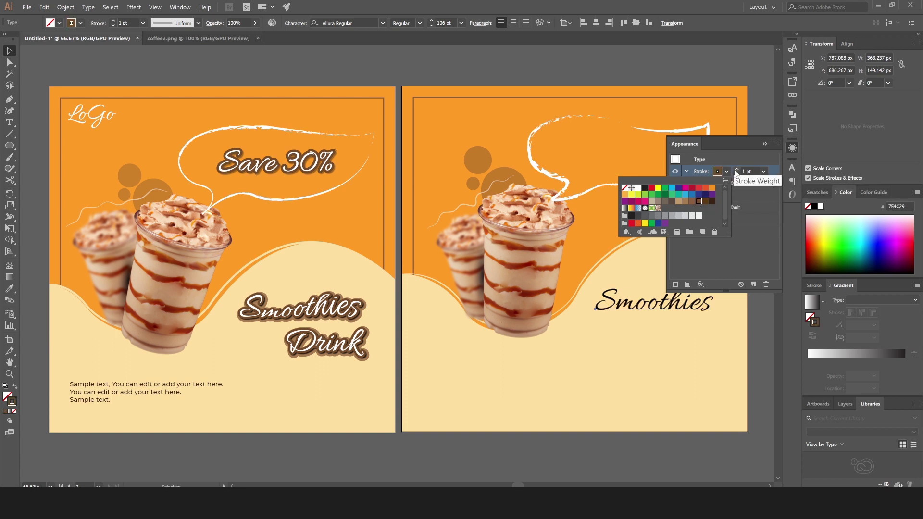
left_click(736, 169)
double_click(736, 169)
double_click(736, 170)
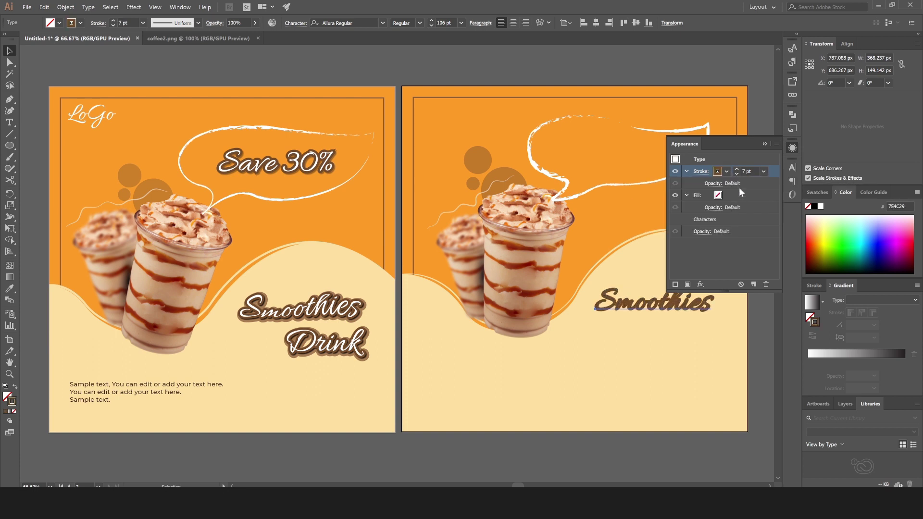
Fill the title white above the stroke and thicken the brown outline to 14 pt
left_click(722, 192)
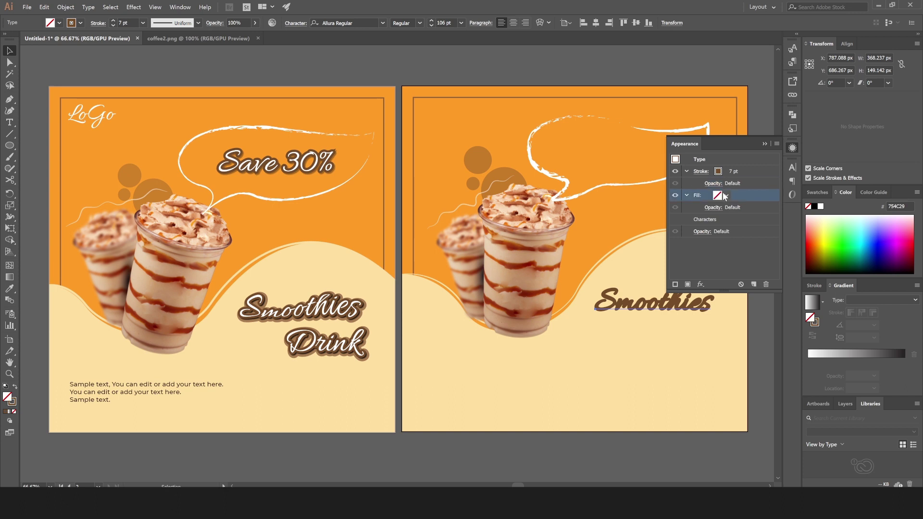
left_click(723, 194)
left_click(638, 211)
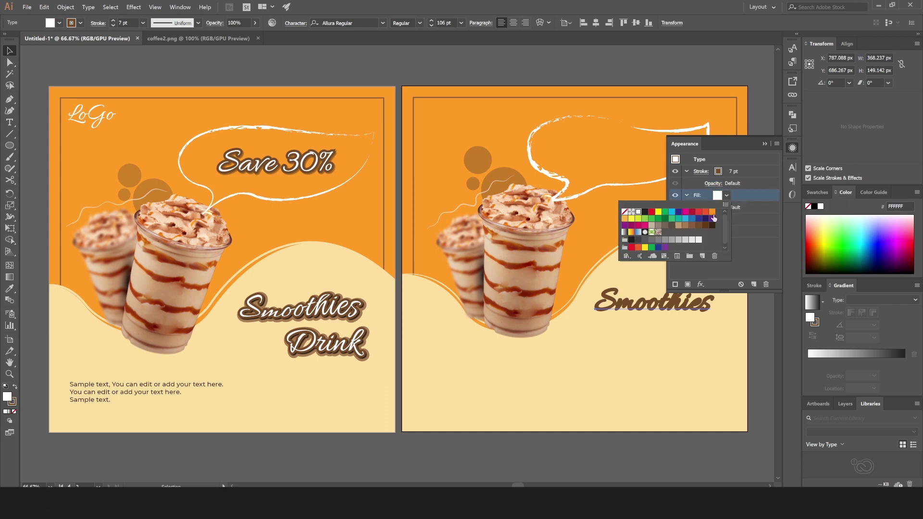
left_click(753, 209)
left_click_drag(743, 191, 728, 164)
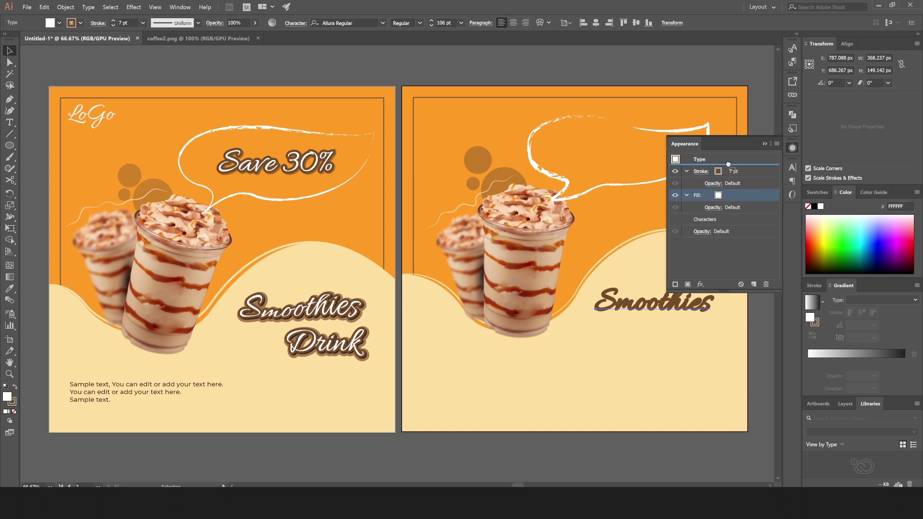
left_click(752, 193)
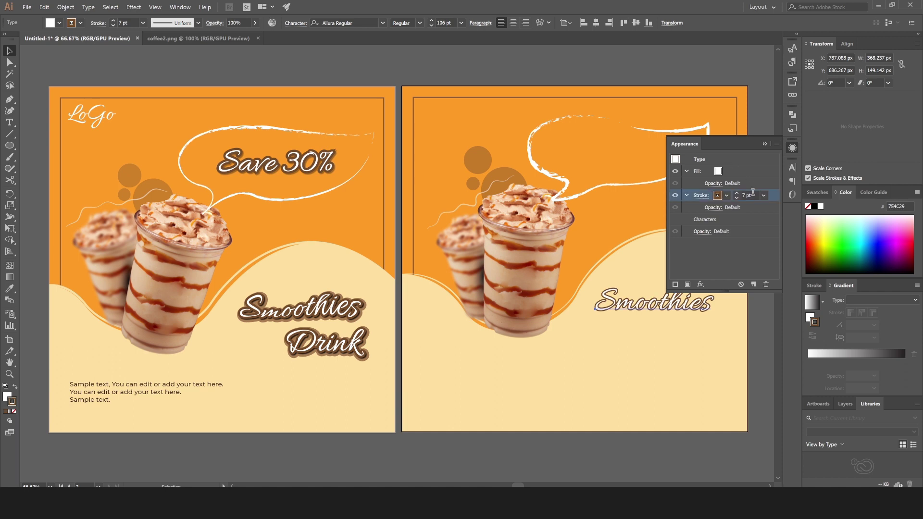
left_click(736, 193)
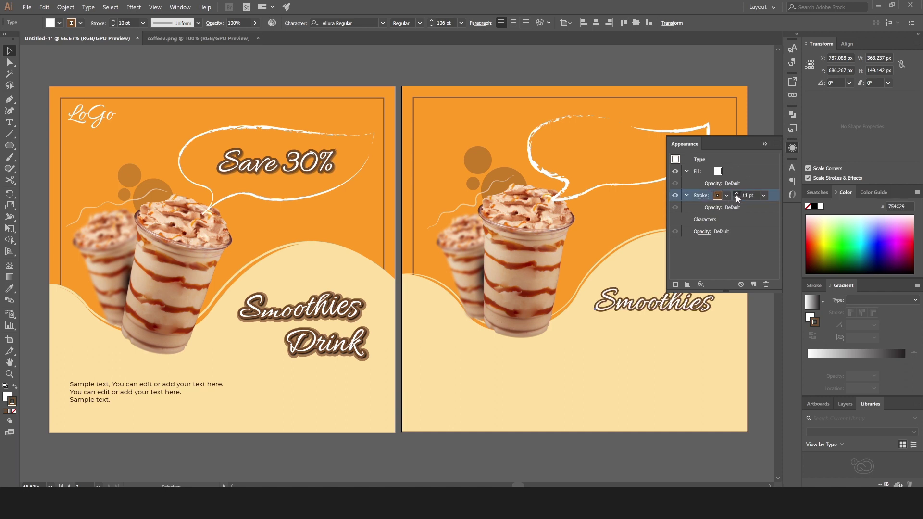
left_click(736, 193)
left_click_drag(742, 145, 665, 73)
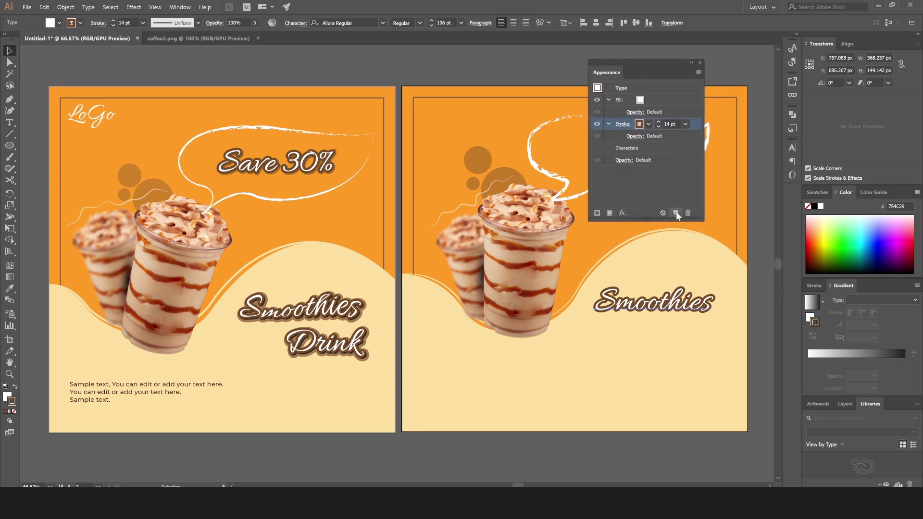
Duplicate the title's outline as a dark-brown 26 pt stroke with round joins
left_click(677, 213)
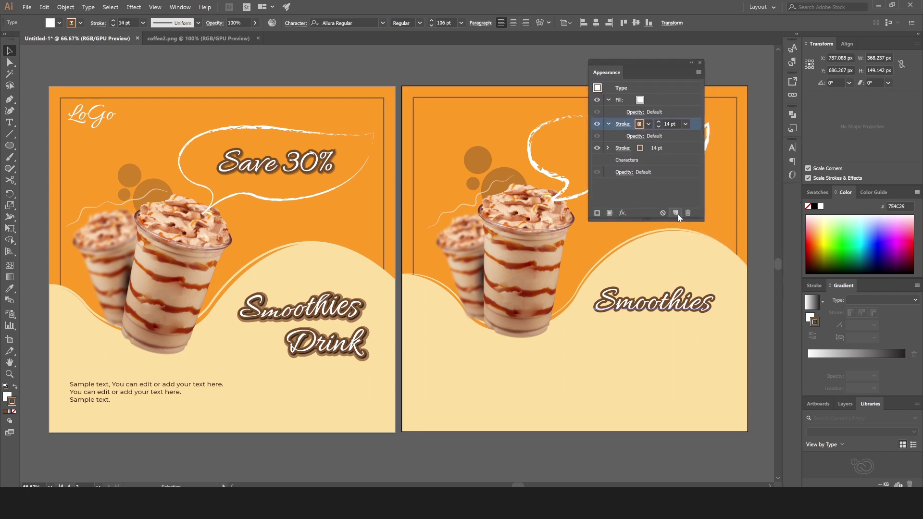
left_click(664, 147)
left_click(658, 145)
left_click(658, 145)
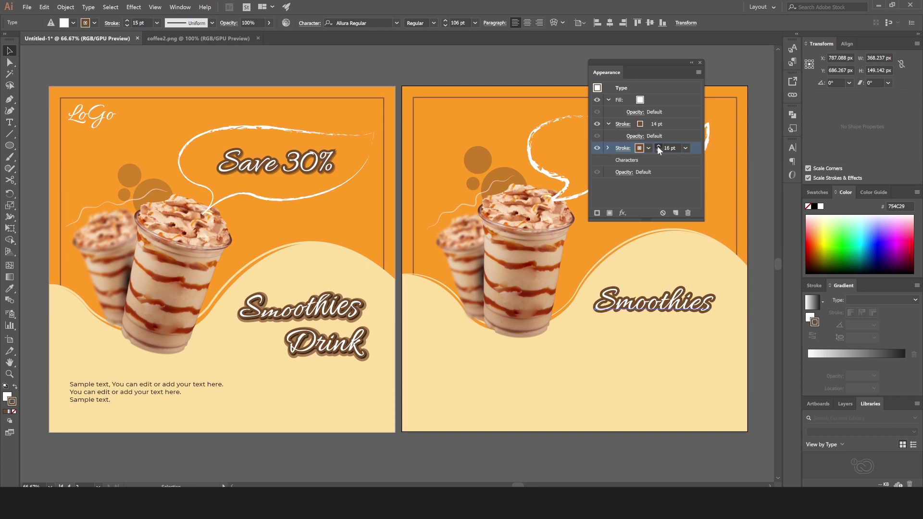
left_click(648, 148)
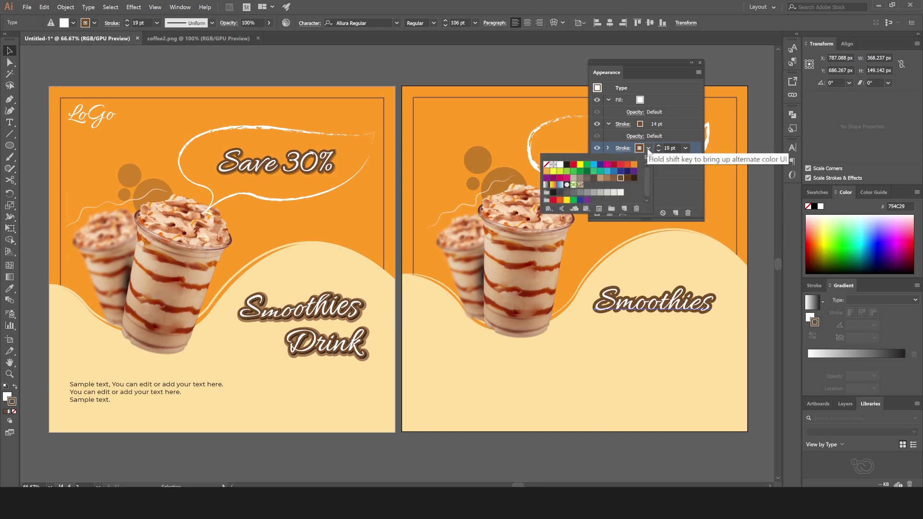
left_click(634, 178)
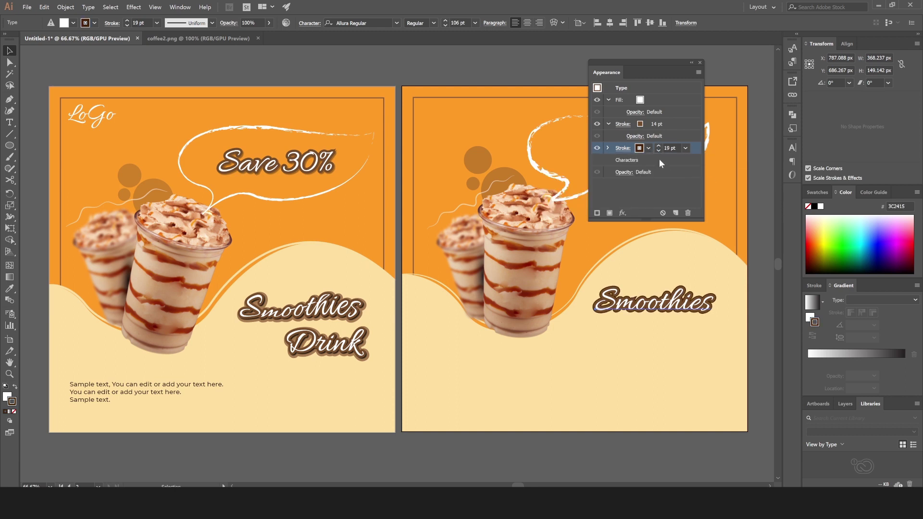
left_click(621, 147)
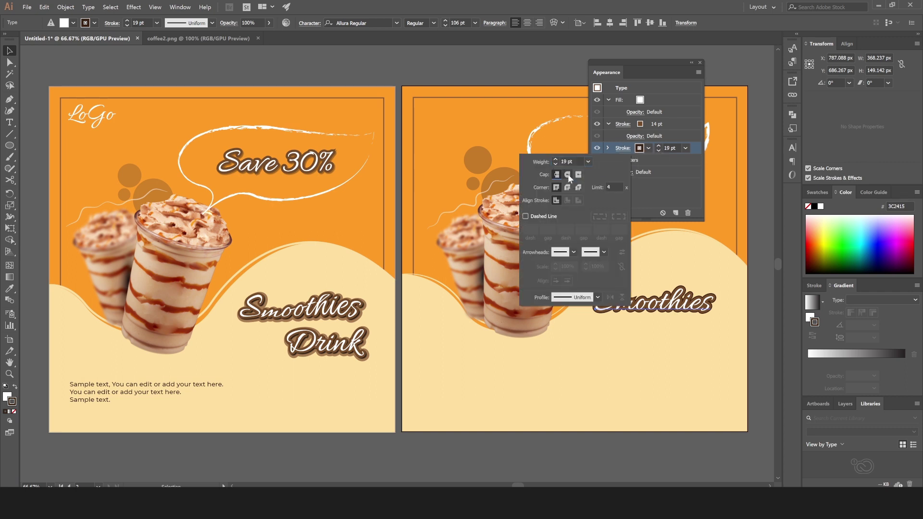
left_click(570, 189)
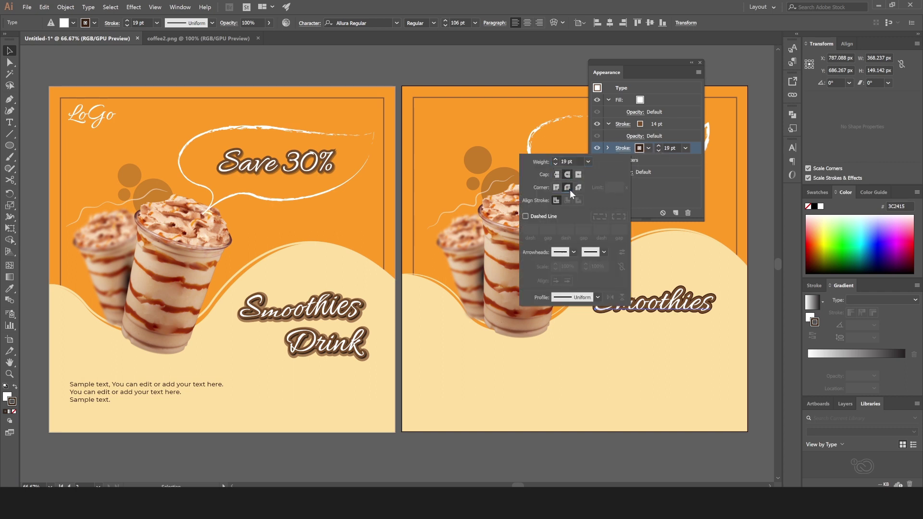
left_click(659, 146)
left_click(658, 146)
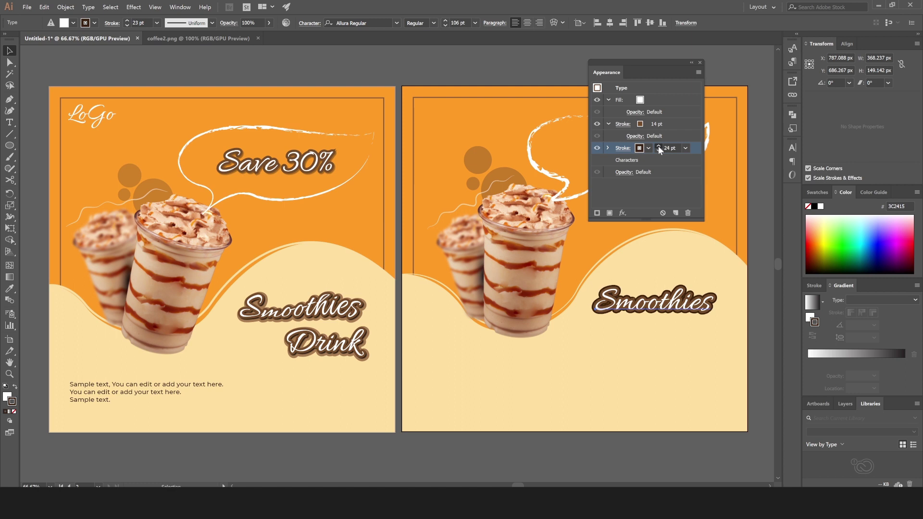
left_click(659, 145)
left_click(659, 146)
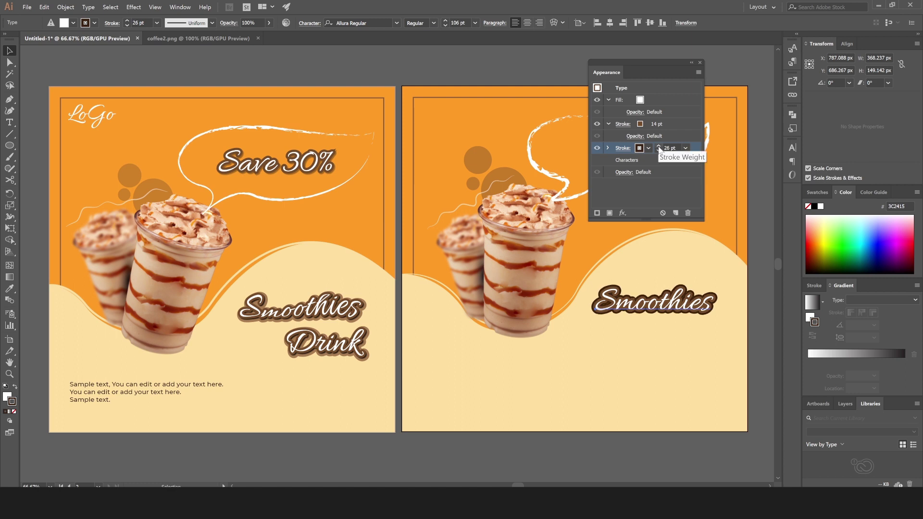
left_click(622, 213)
mouse_move(679, 251)
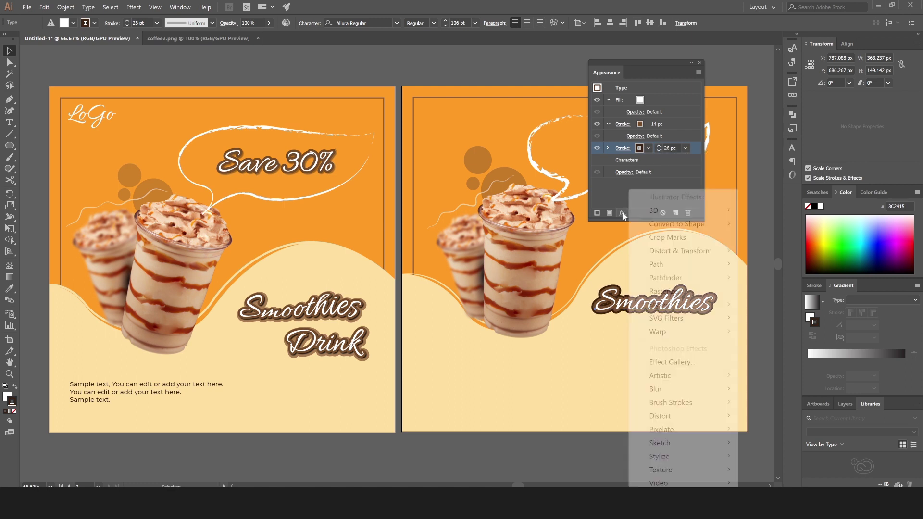
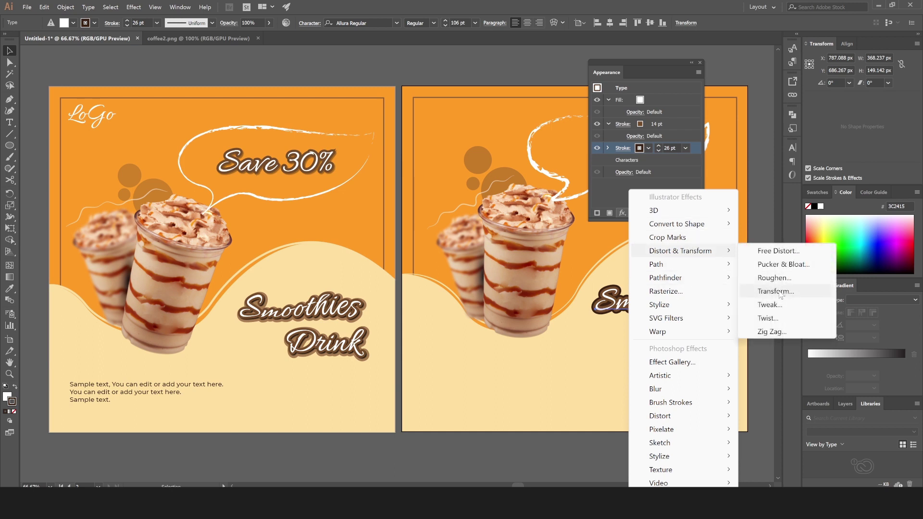
Apply a Transform effect moving the 26 pt Smoothies outline 5 px right and 4 px down
left_click(778, 291)
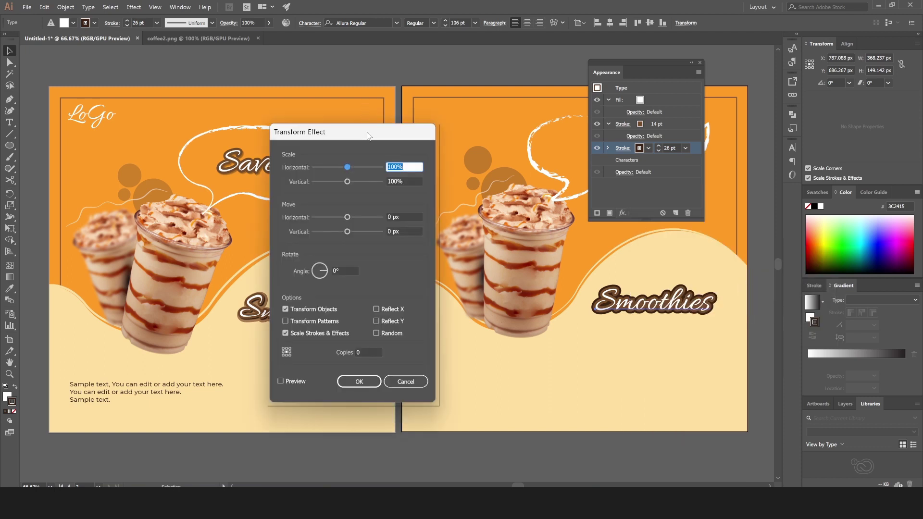
left_click_drag(368, 136, 514, 94)
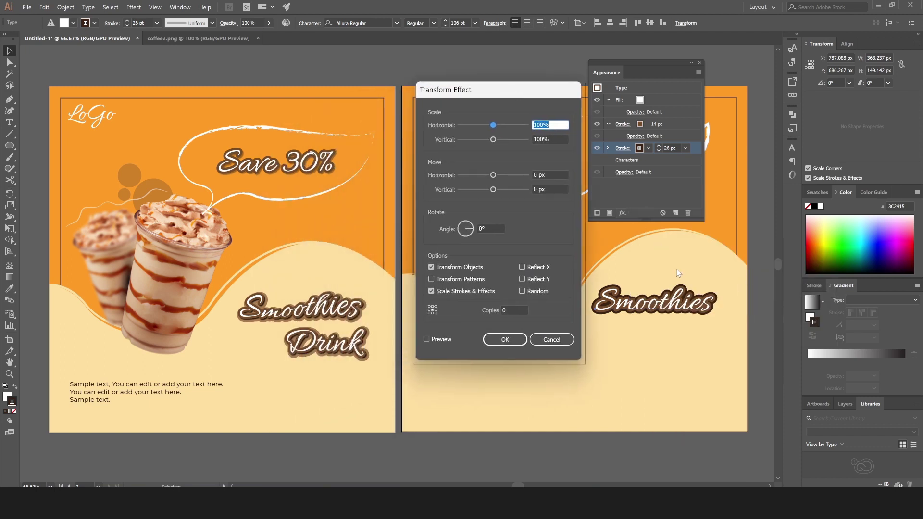
left_click(426, 339)
left_click(500, 175)
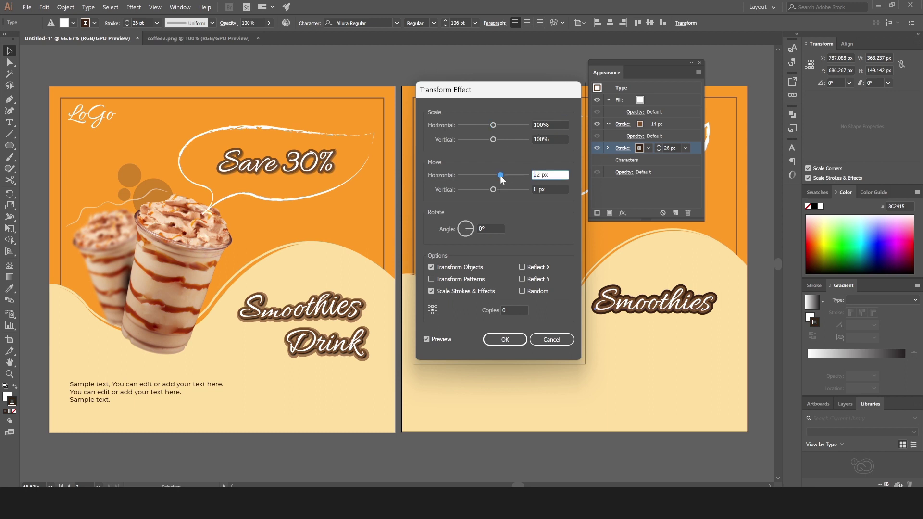
left_click_drag(492, 189, 499, 189)
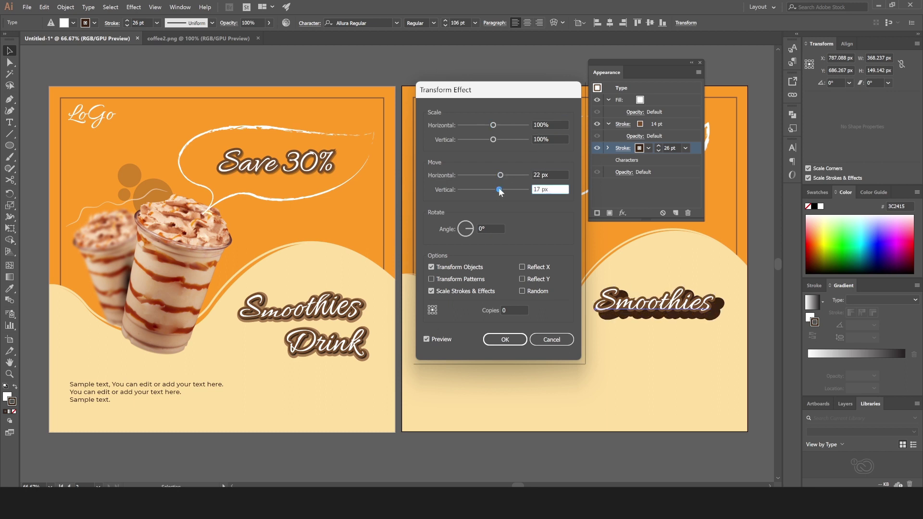
key("shift+Tab")
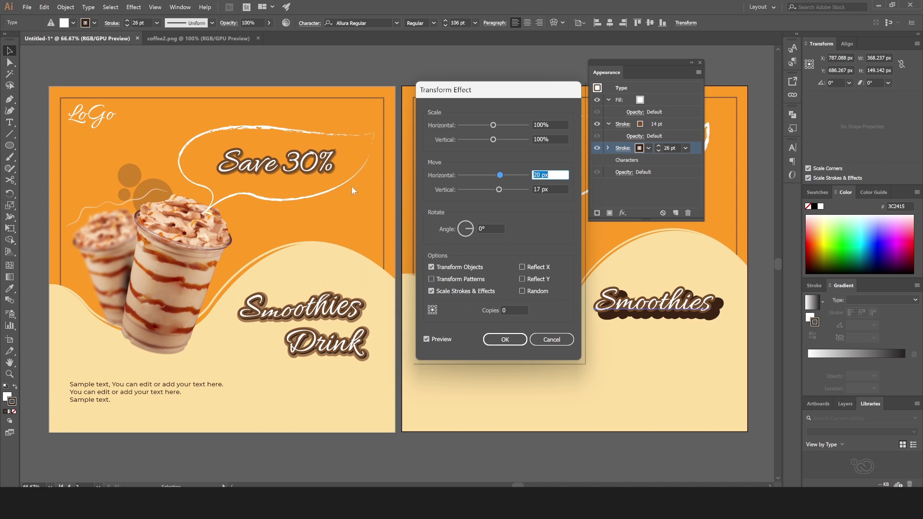
key("shift+Down")
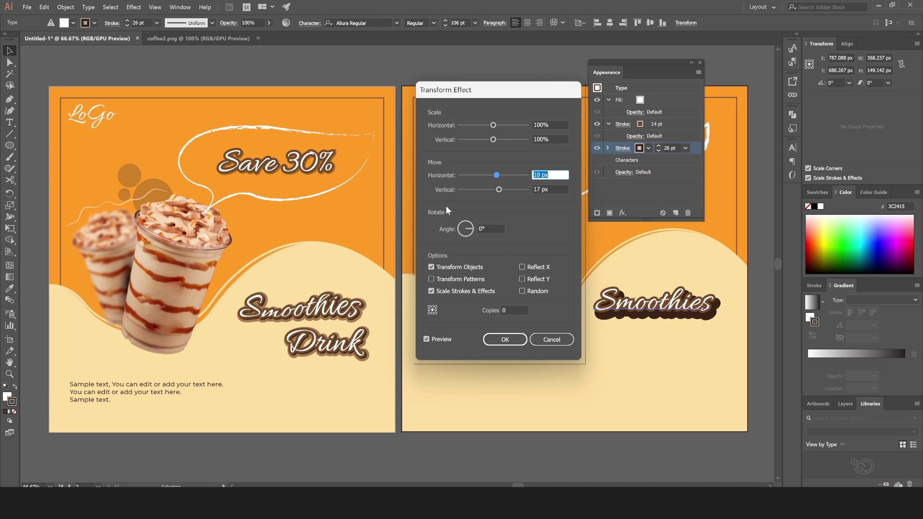
key("Tab")
key("Down")
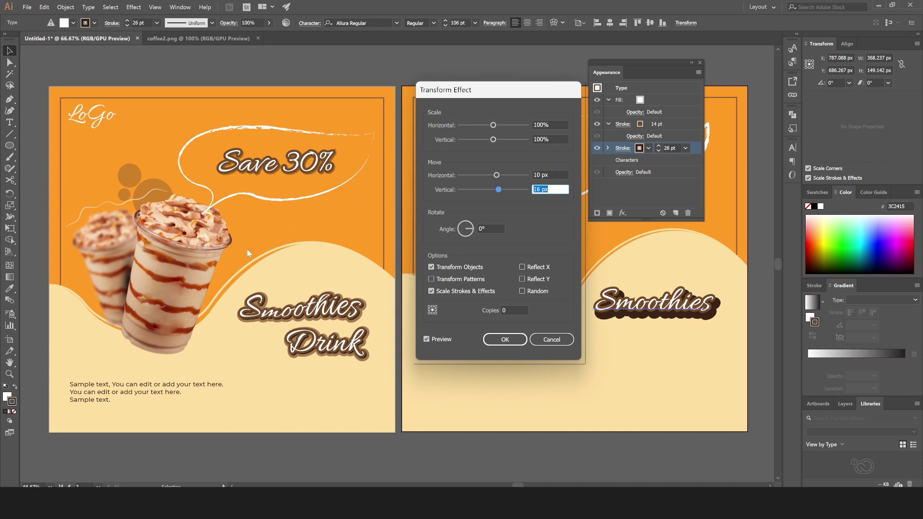
key("Down")
key("Down")
key("Down")
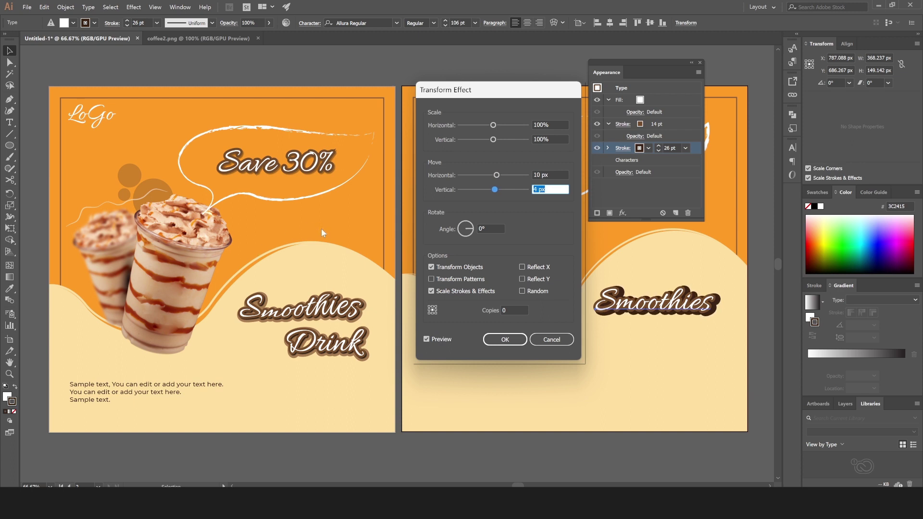
key("Down")
key("Down")
key("Down")
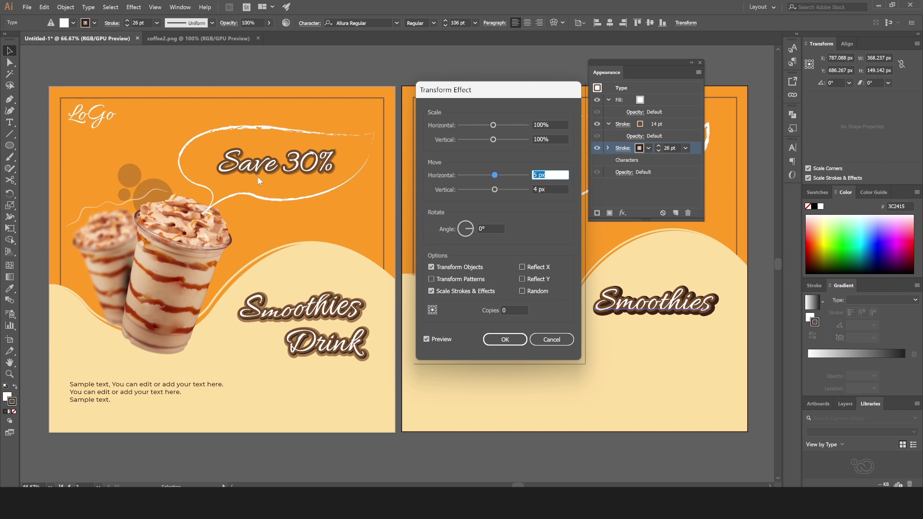
left_click(500, 339)
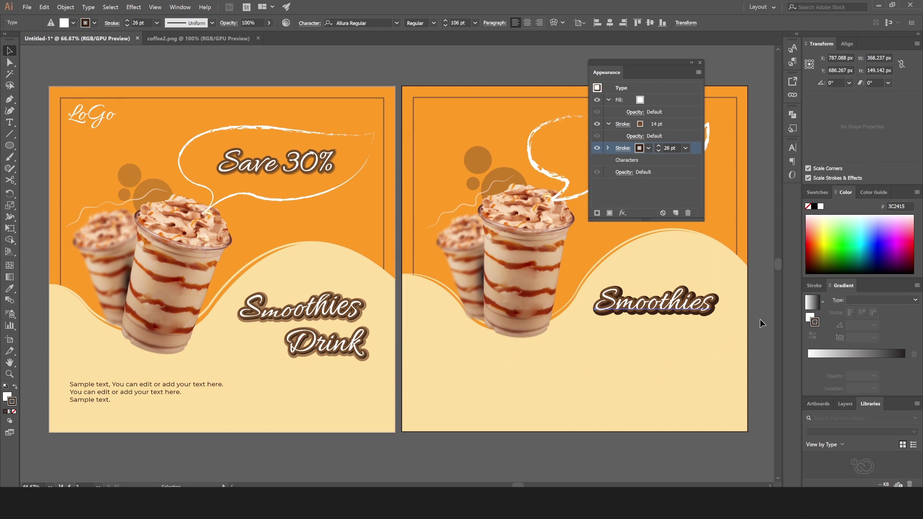
Try lighter brown and tan swatches on the outer stroke, then keep it dark brown
left_click(650, 155)
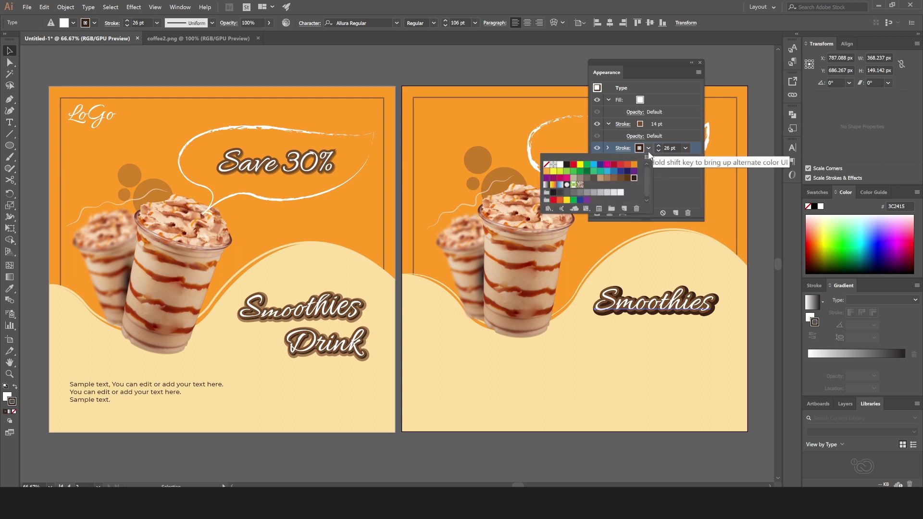
left_click(619, 178)
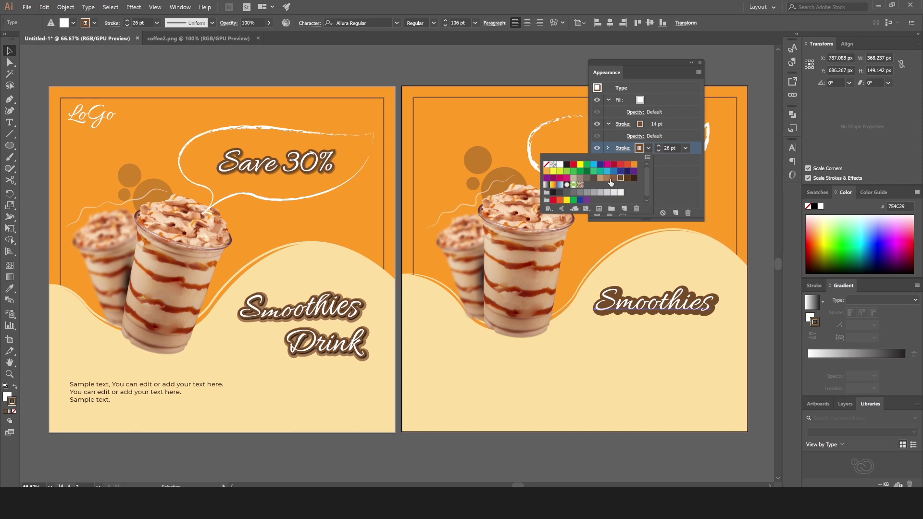
left_click(600, 178)
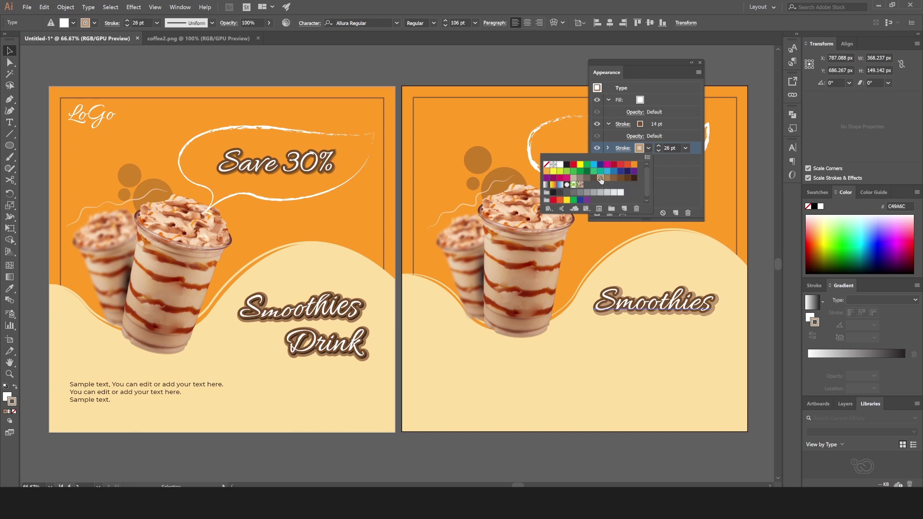
left_click(635, 178)
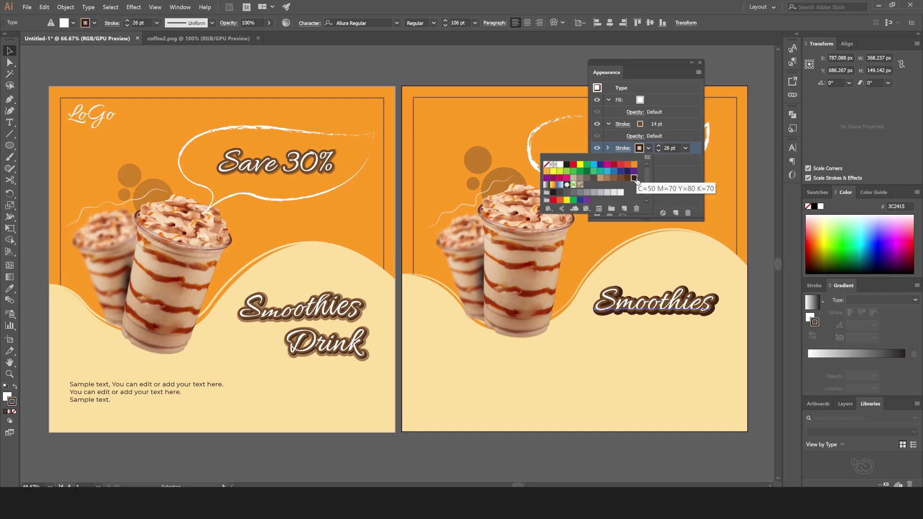
Set the offset 26 pt outer stroke's opacity to 55%
left_click(624, 149)
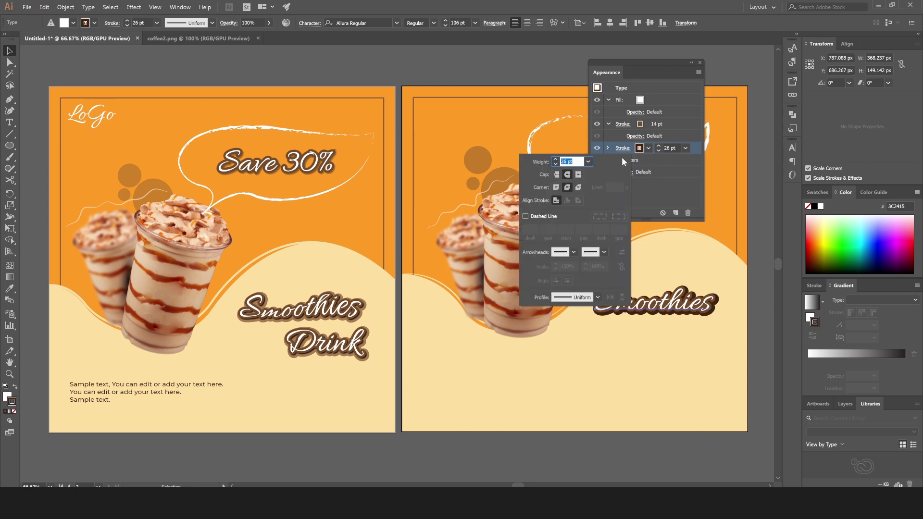
left_click(672, 165)
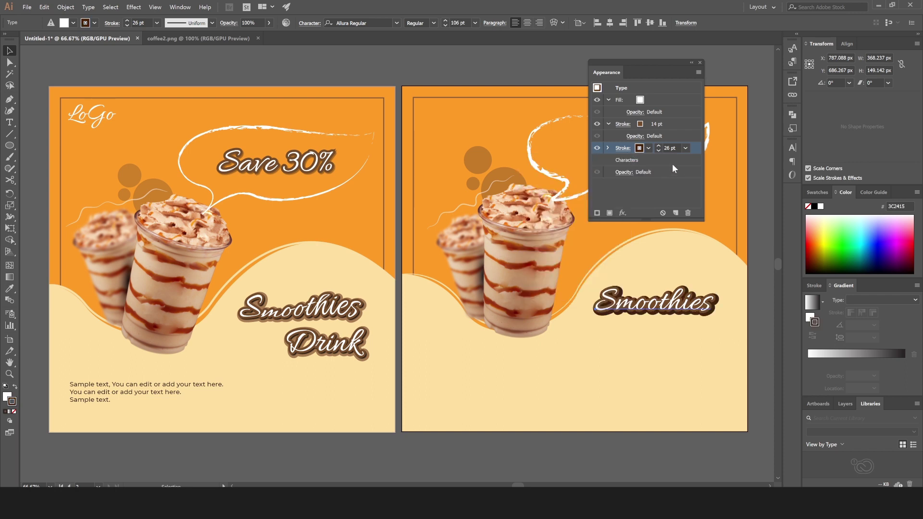
left_click(607, 149)
left_click(634, 172)
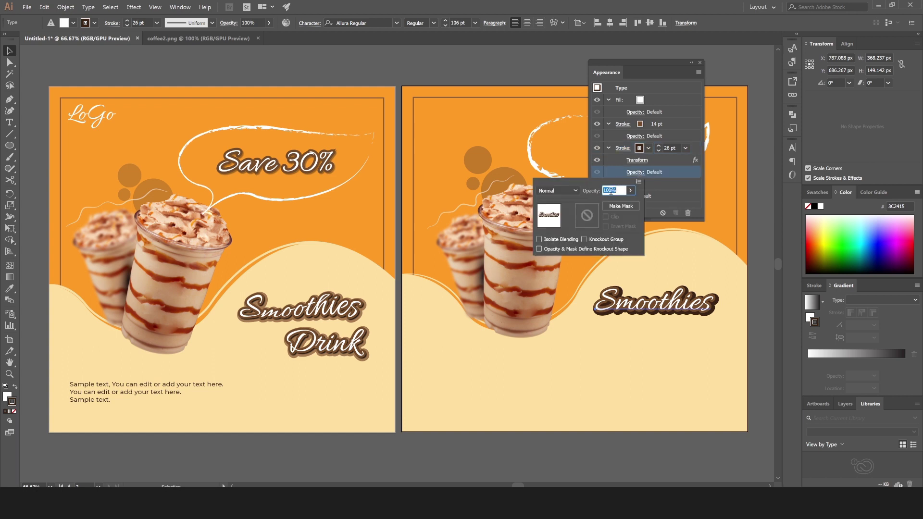
left_click(630, 190)
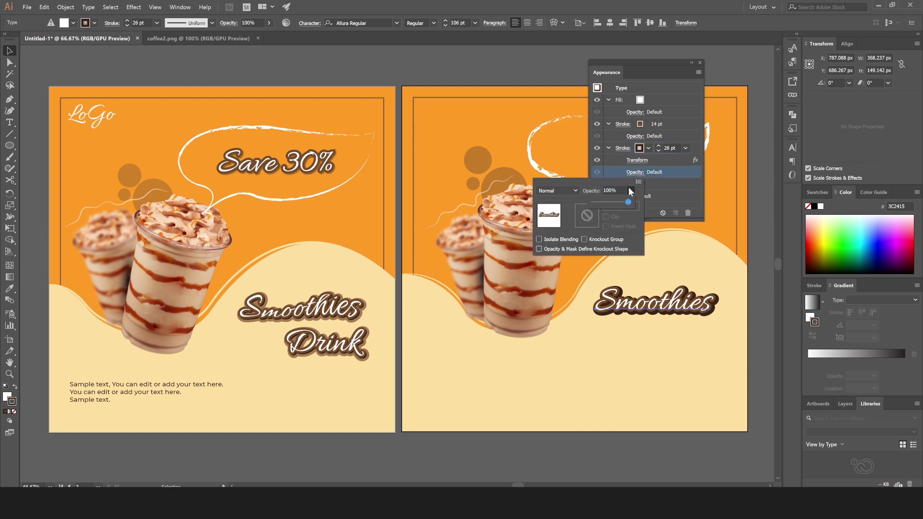
left_click(605, 202)
left_click_drag(608, 204, 613, 204)
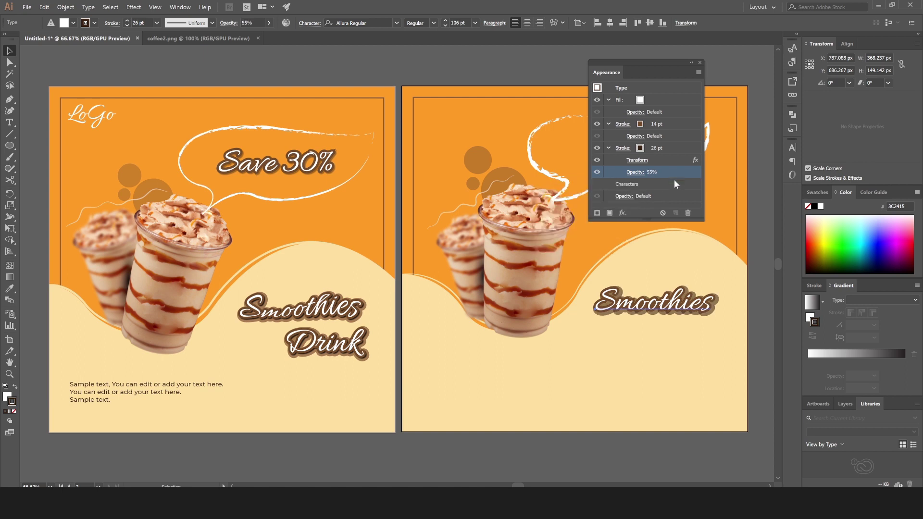
left_click(676, 124)
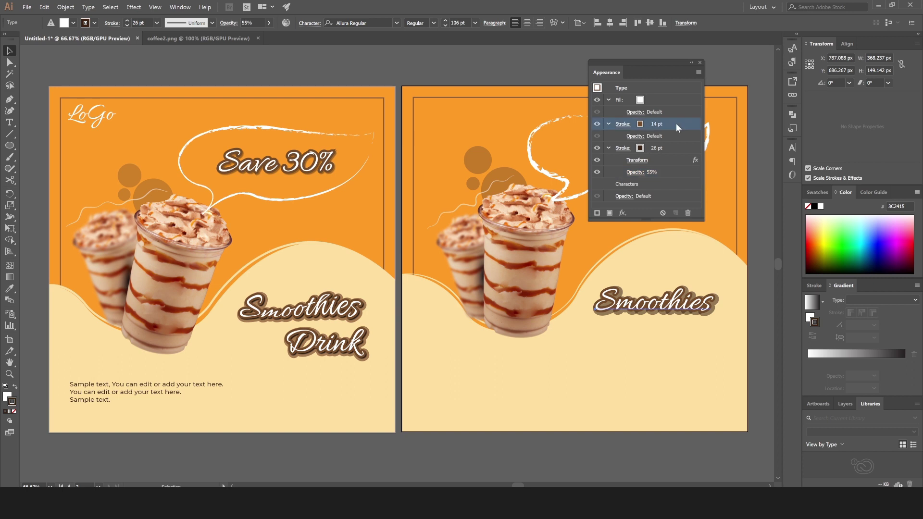
Add a 35% Multiply drop shadow offset 3.55 px to the 14 pt stroke
left_click(608, 148)
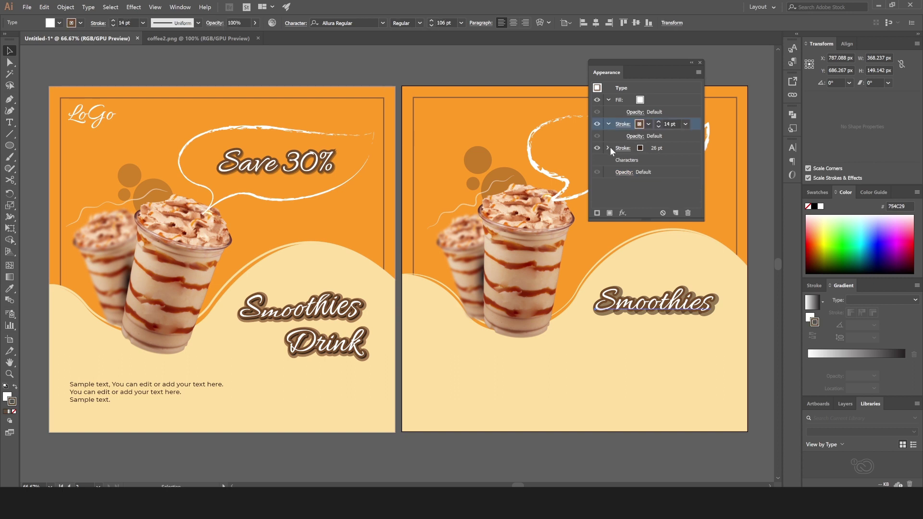
left_click(622, 213)
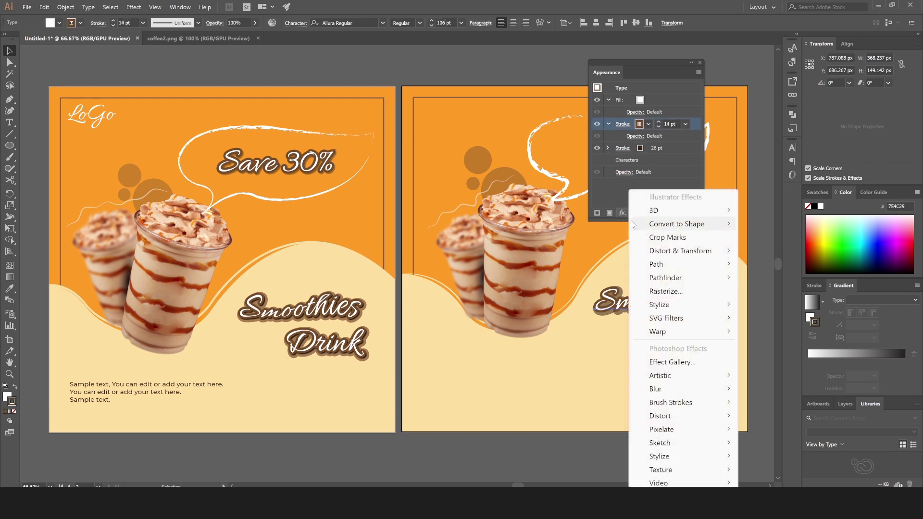
mouse_move(659, 304)
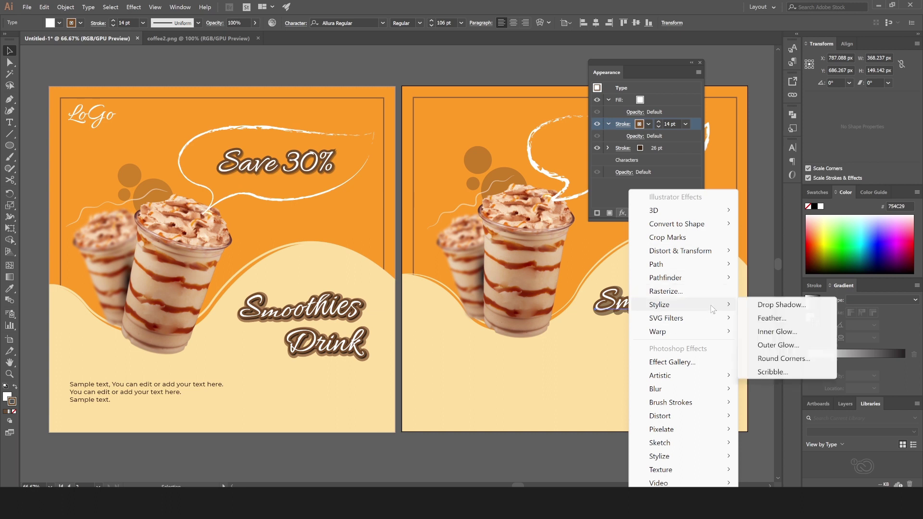
left_click(771, 308)
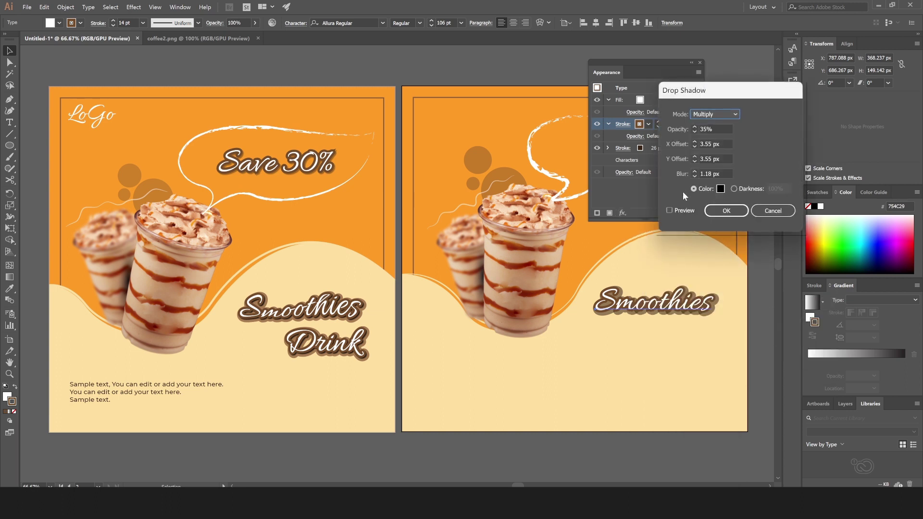
left_click(673, 211)
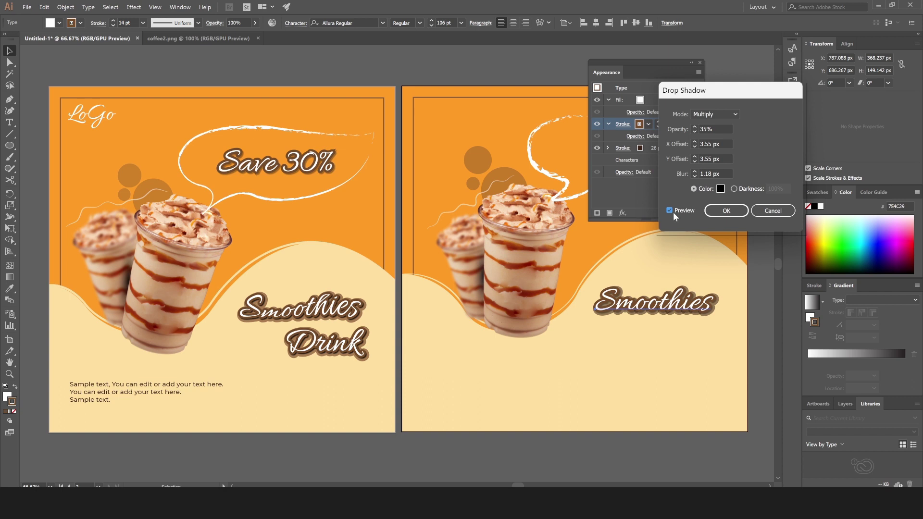
left_click(716, 213)
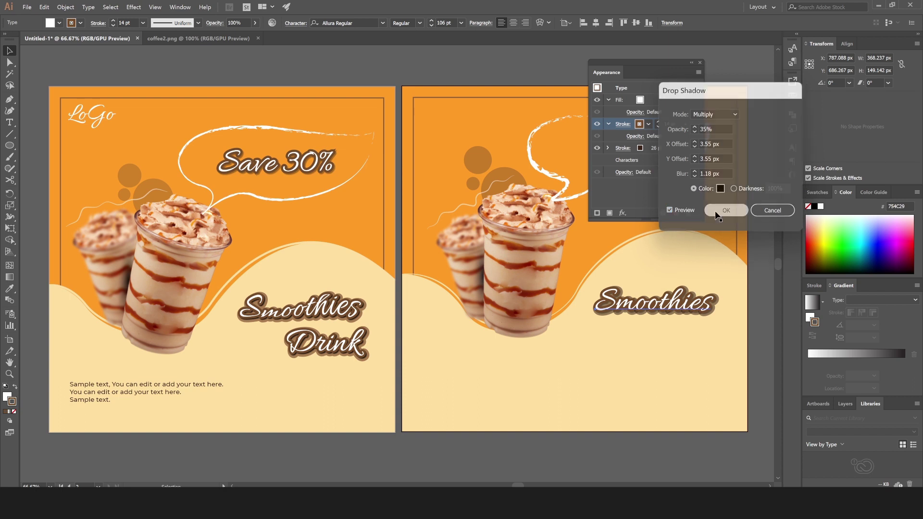
Deselect the text and dock the collapsed Appearance panel in the right dock
left_click(754, 192)
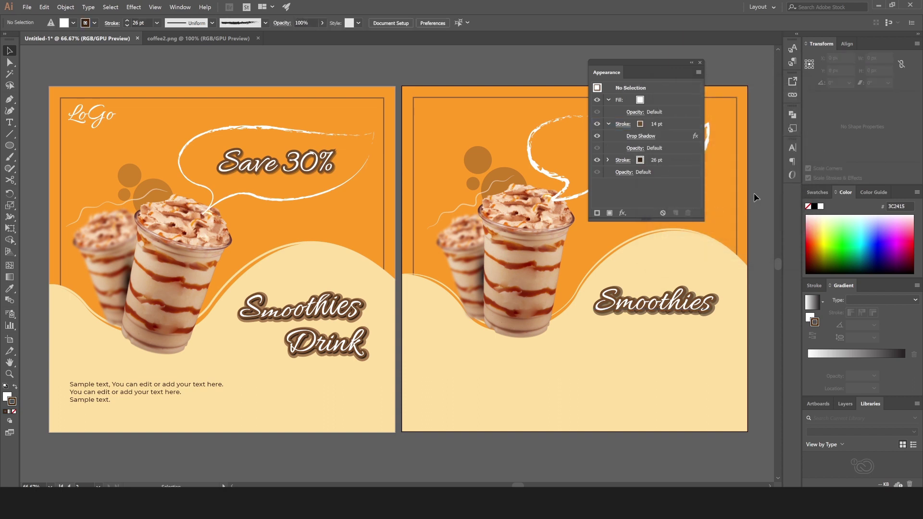
left_click(692, 63)
left_click_drag(596, 65, 785, 195)
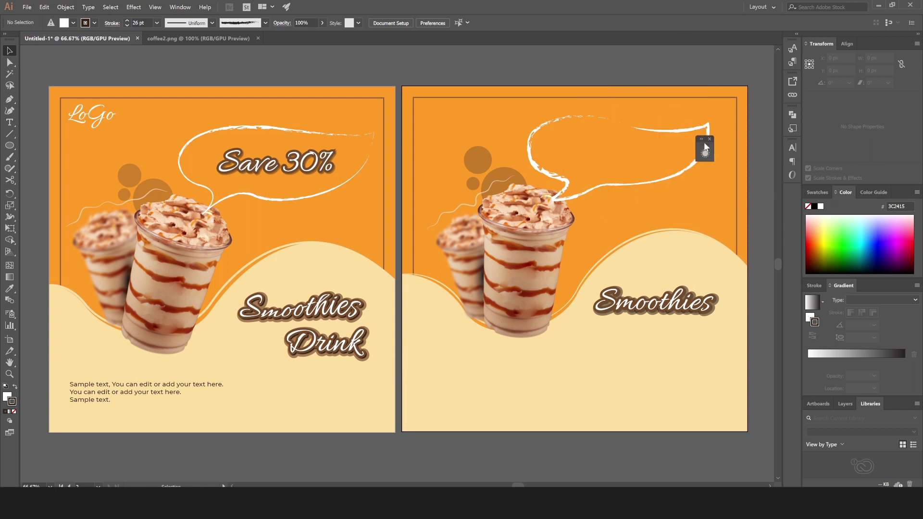
Apply a Wave warp with adjusted bend to the right artboard's Smoothies text
left_click(683, 310)
left_click(134, 6)
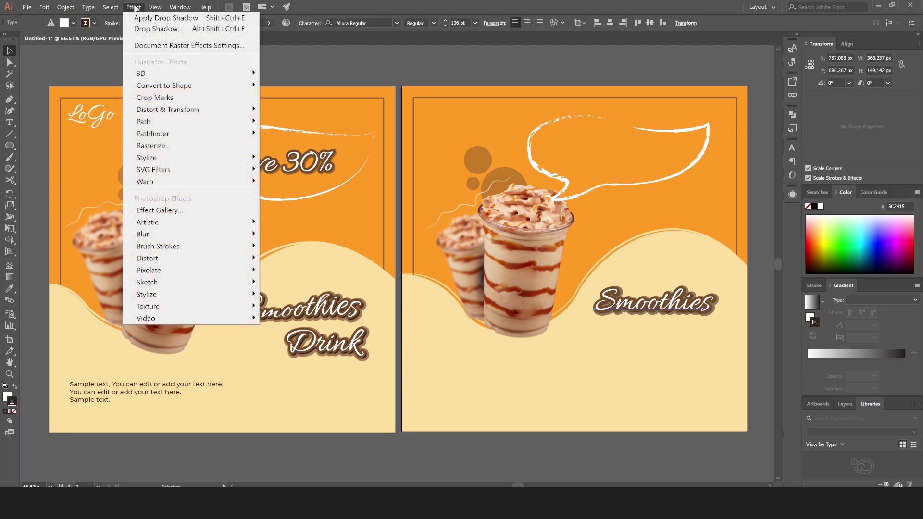
mouse_move(146, 182)
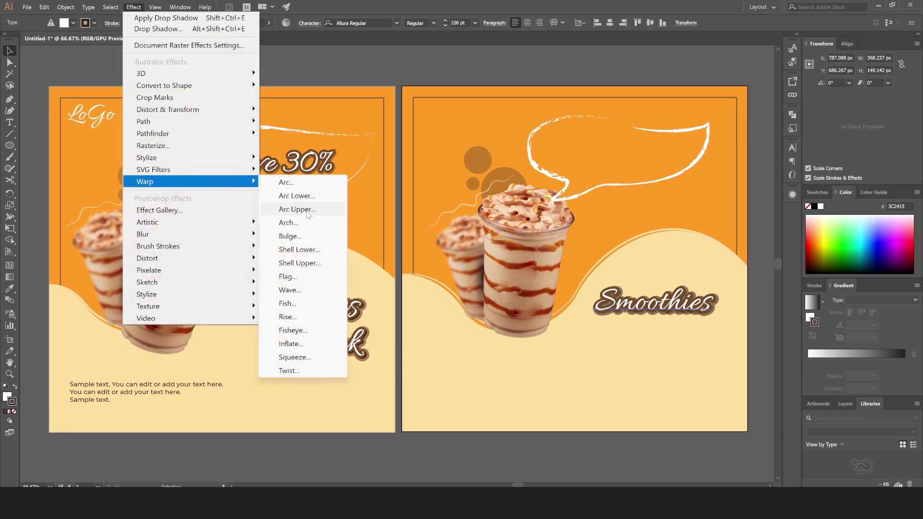
left_click(309, 273)
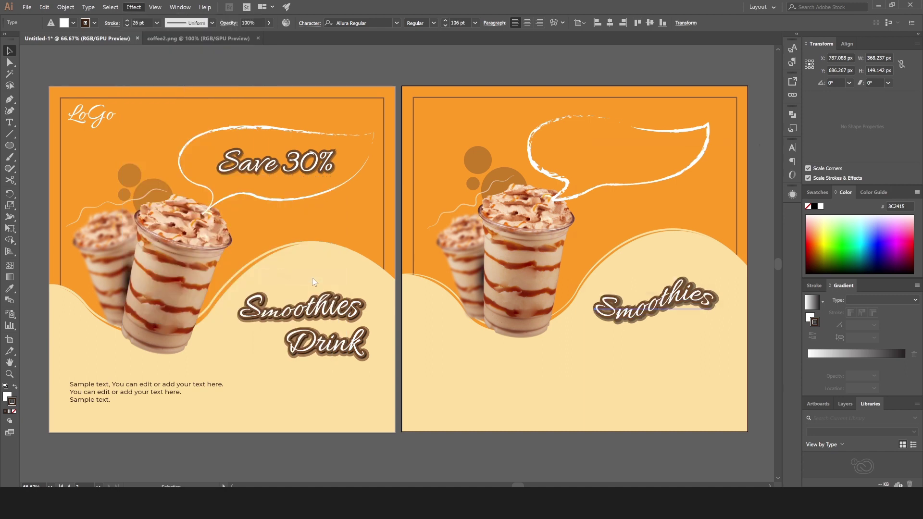
left_click(626, 176)
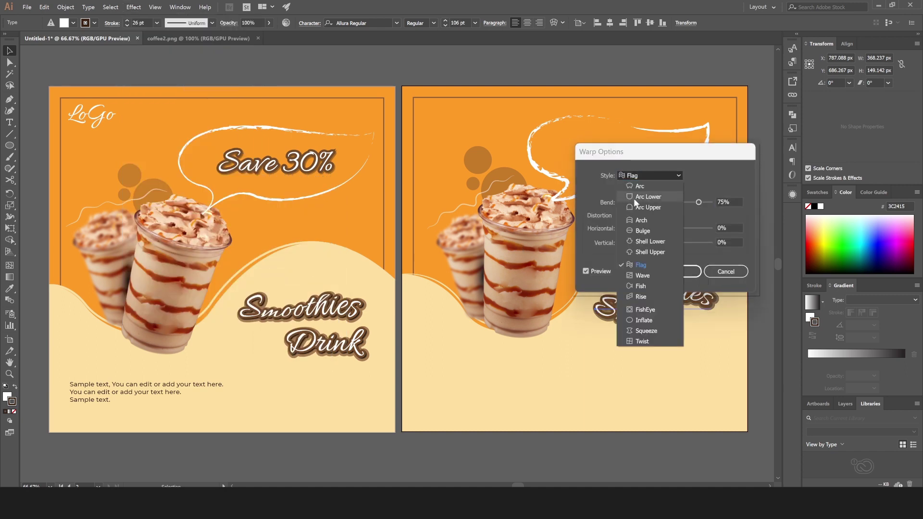
left_click(657, 276)
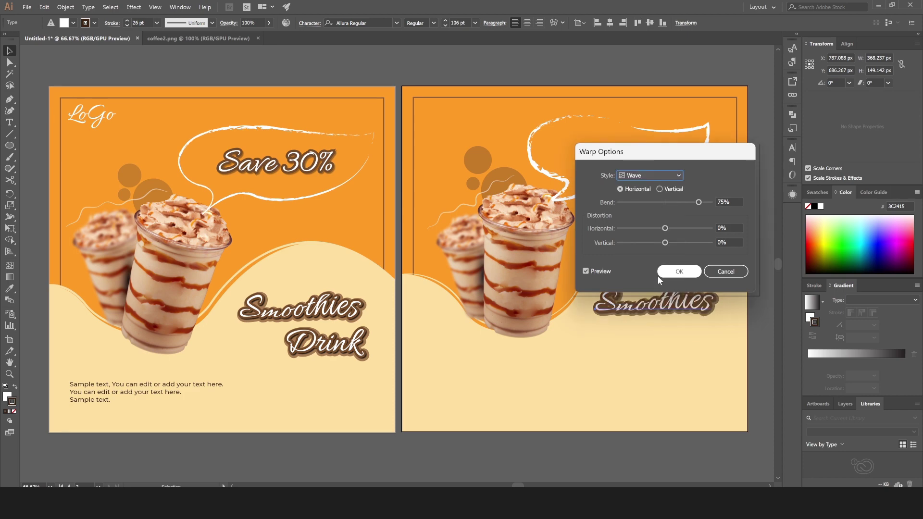
left_click_drag(682, 155, 664, 35)
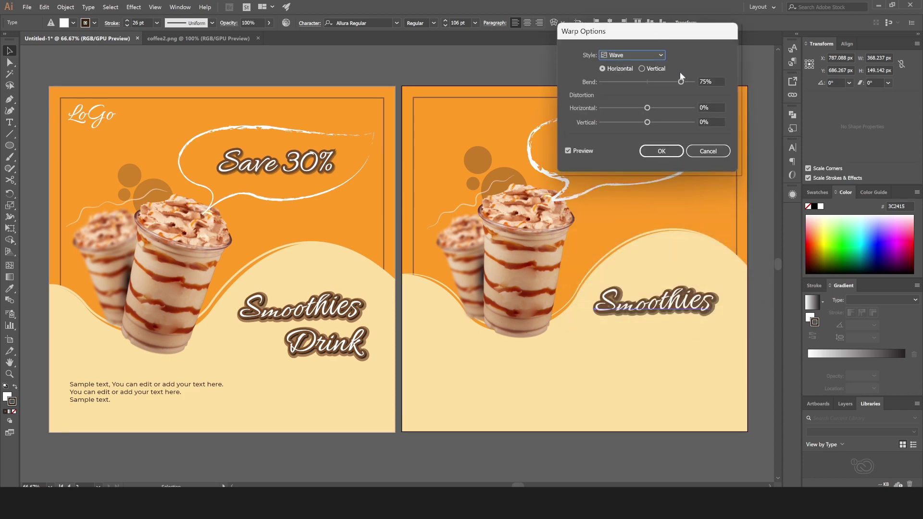
mouse_move(681, 81)
left_mouse_down()
mouse_move(693, 81)
mouse_move(676, 90)
left_mouse_up()
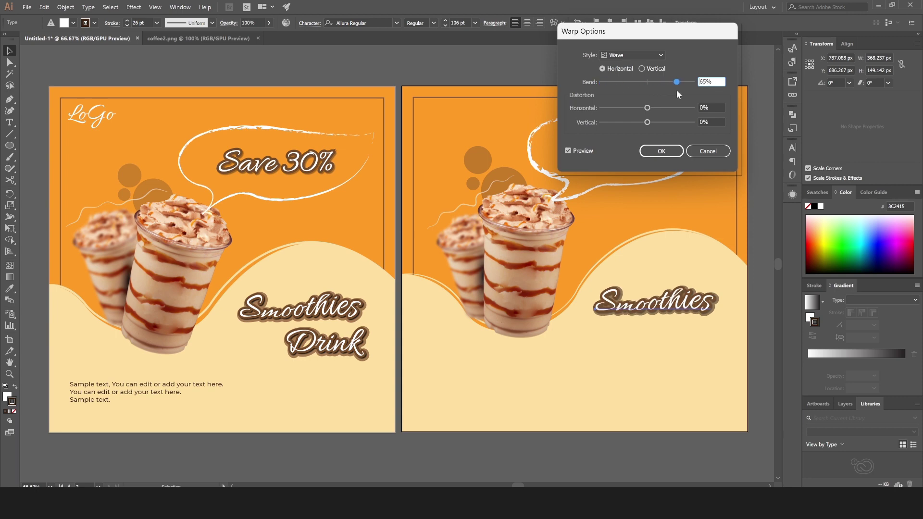
left_click(656, 151)
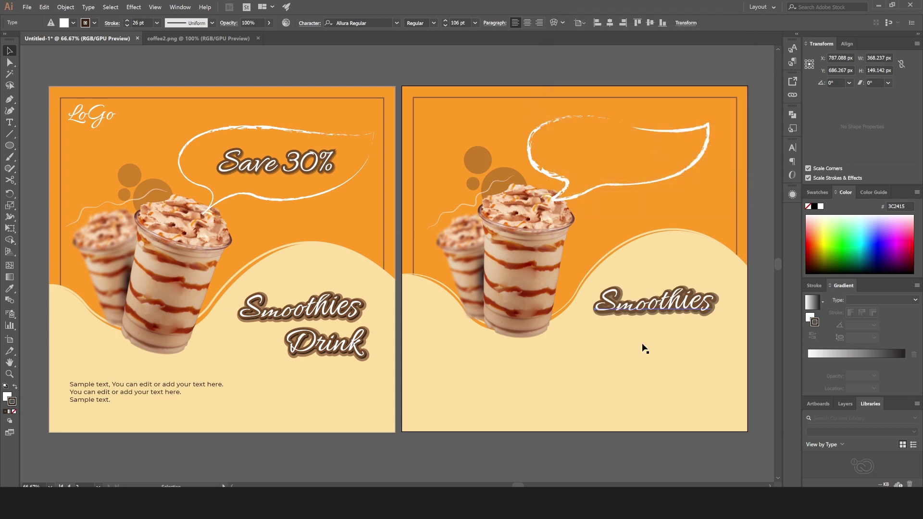
Alt-drag a copy of the warped Smoothies text just below the original
left_click(631, 461)
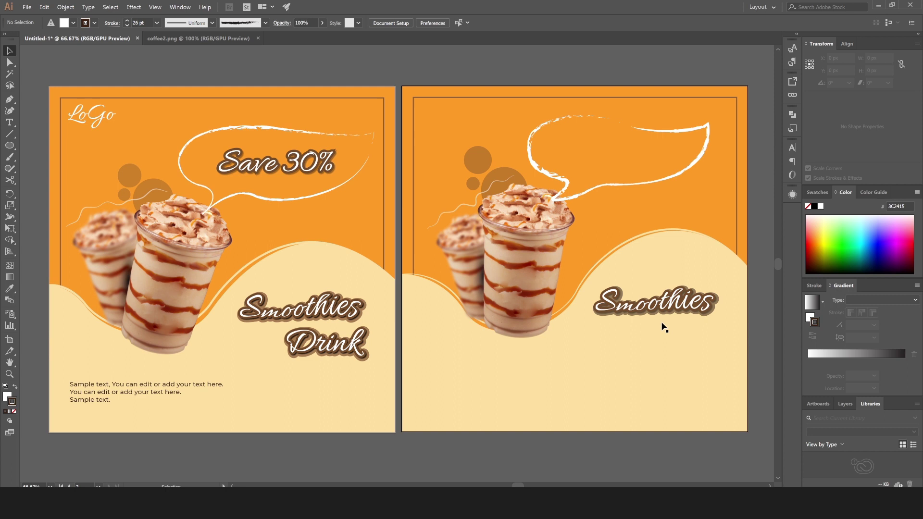
left_click(680, 303)
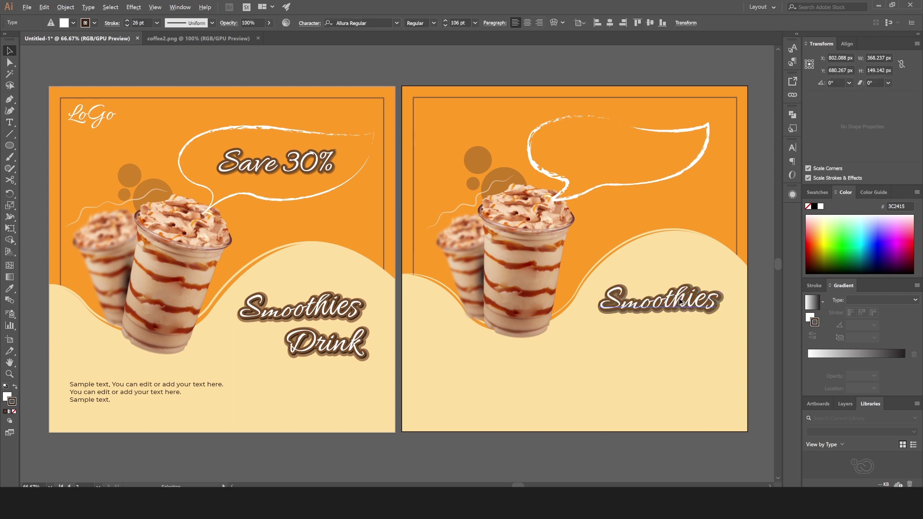
left_click_drag(680, 303, 686, 339, "alt")
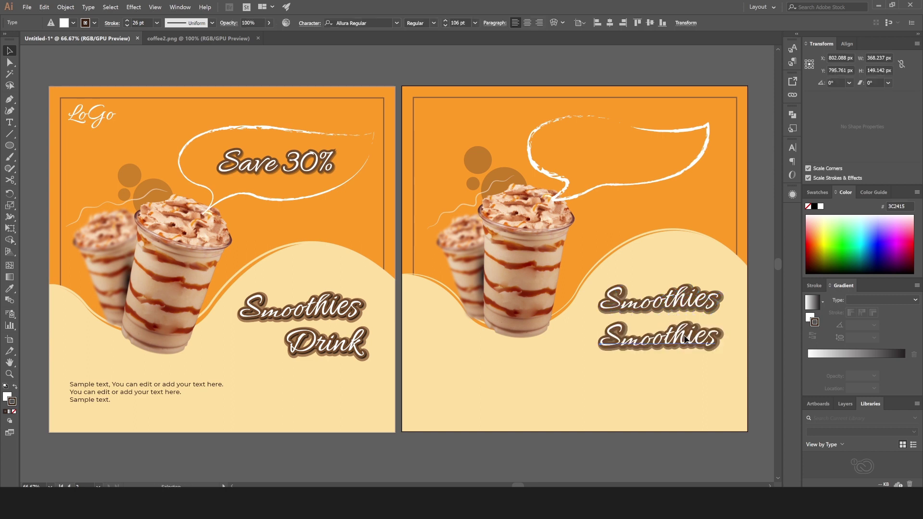
Retype the lower duplicate title as 'Drink'
key("t")
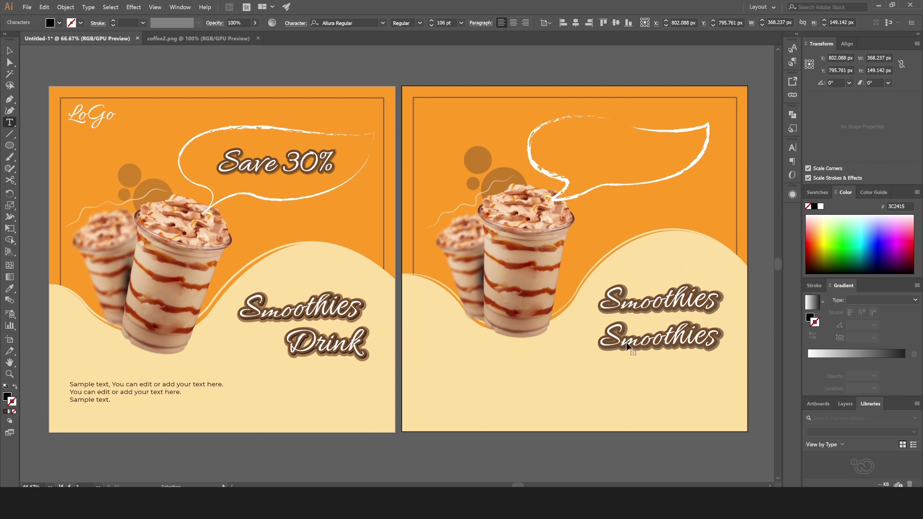
double_click(627, 346)
type("Dr")
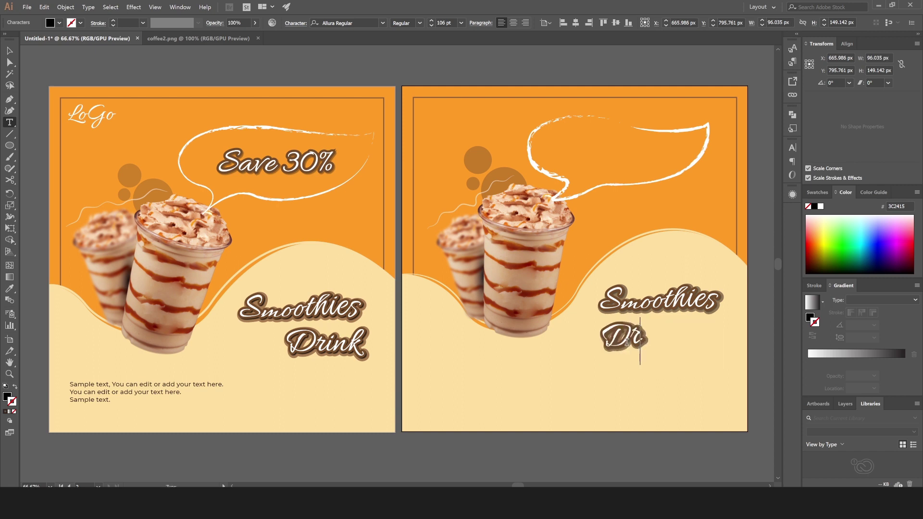
type("ink")
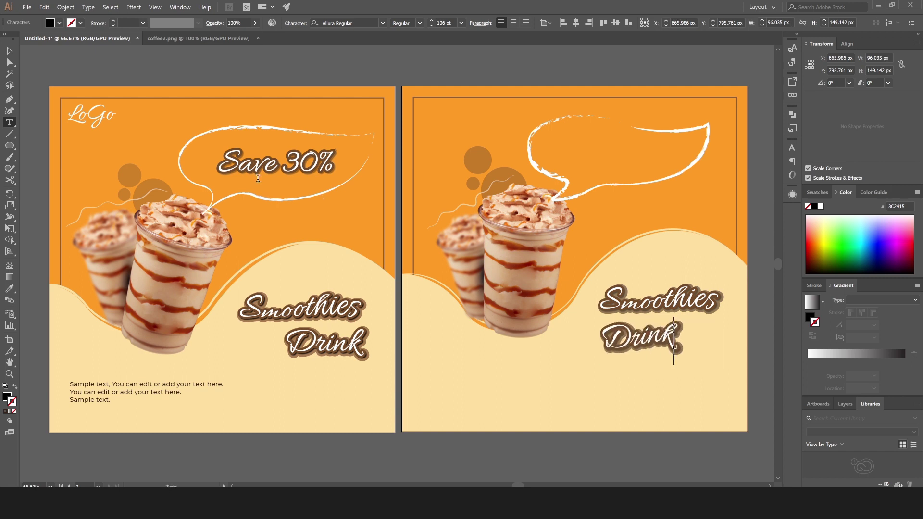
left_click(8, 46)
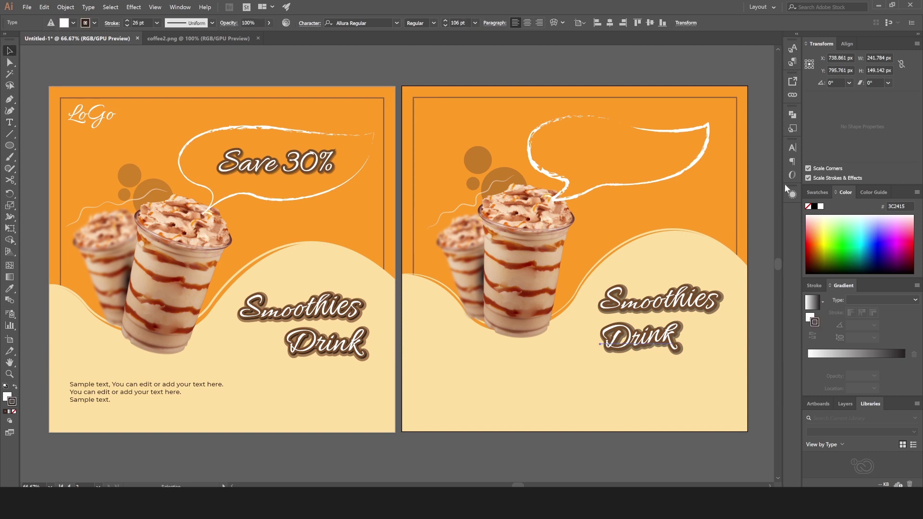
Remove the Wave warp from Drink and place a copy inside the speech bubble
left_click(792, 194)
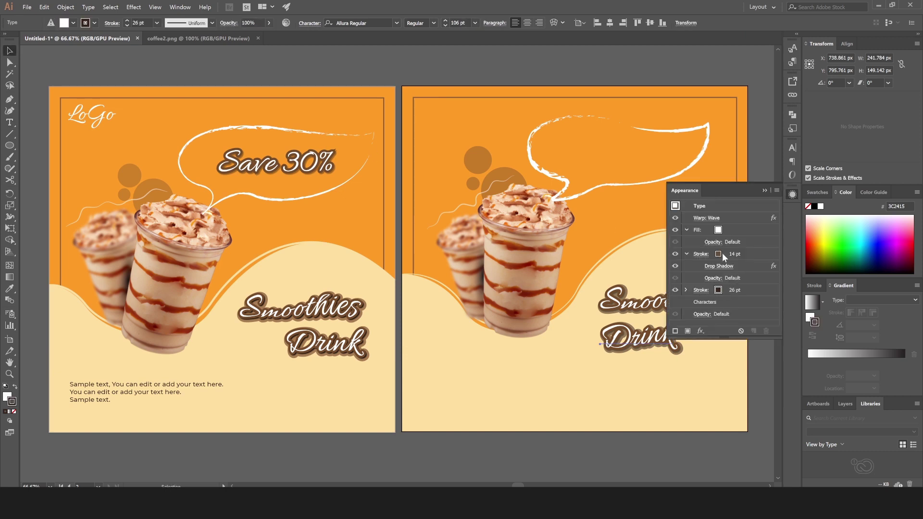
left_click(732, 217)
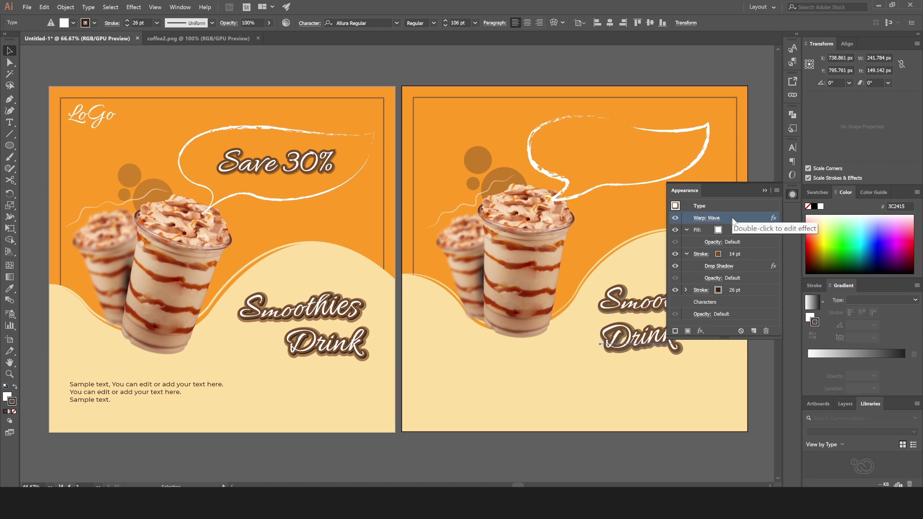
left_click(765, 331)
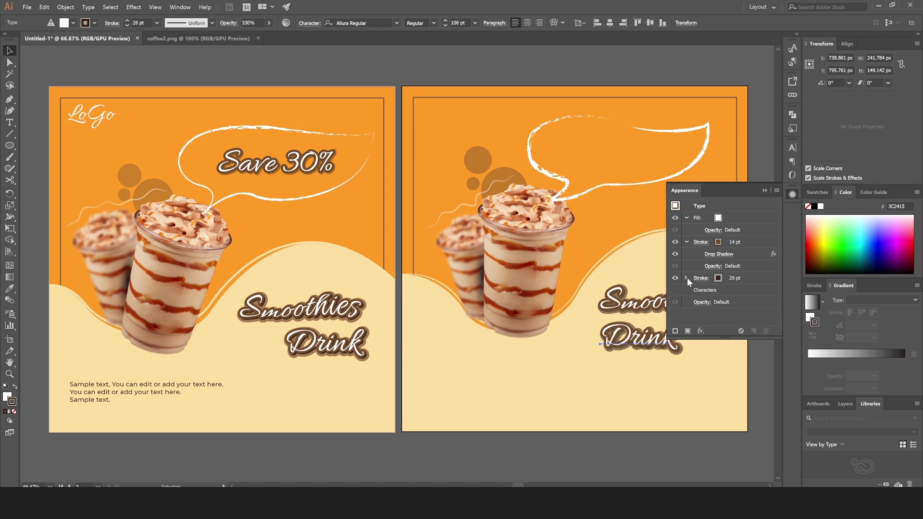
left_click(764, 191)
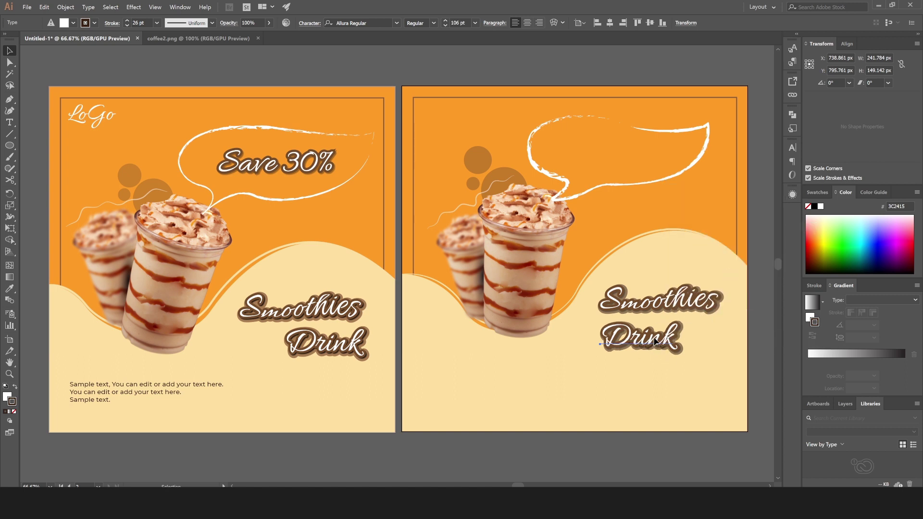
mouse_move(658, 342)
left_mouse_down()
mouse_move(695, 339)
mouse_move(620, 162)
left_mouse_up()
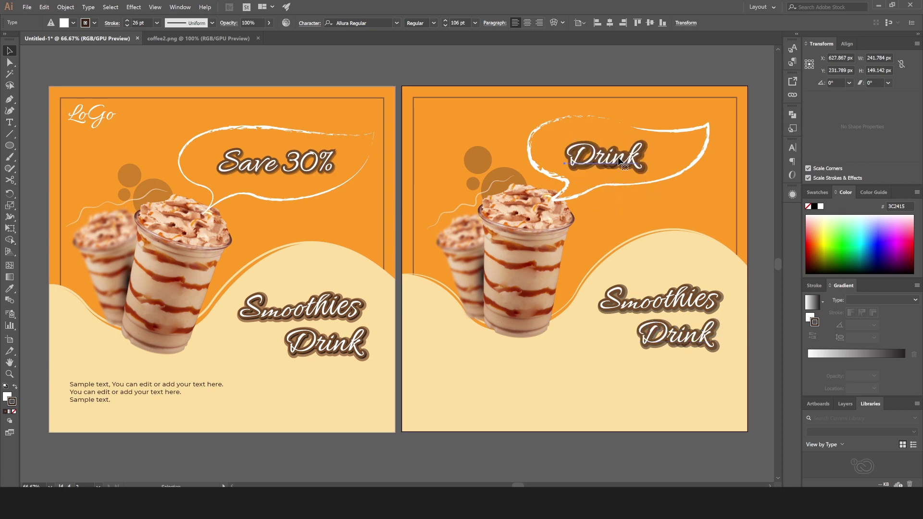
Delete the 26 pt outer stroke from the bubble's Drink copy
left_click(792, 195)
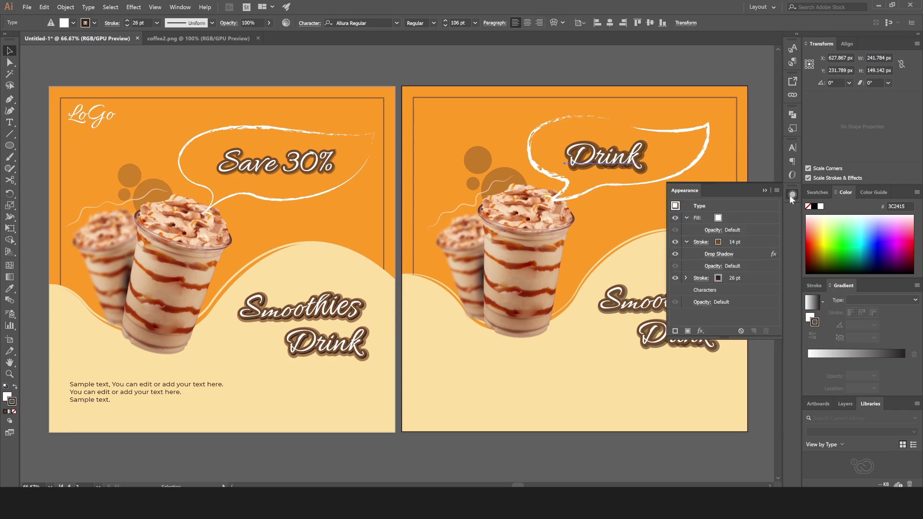
left_click(746, 279)
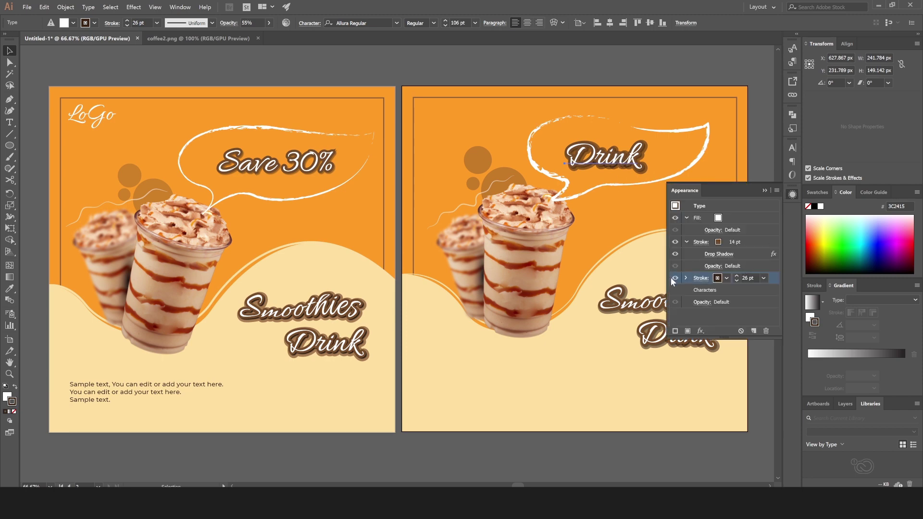
left_click(675, 279)
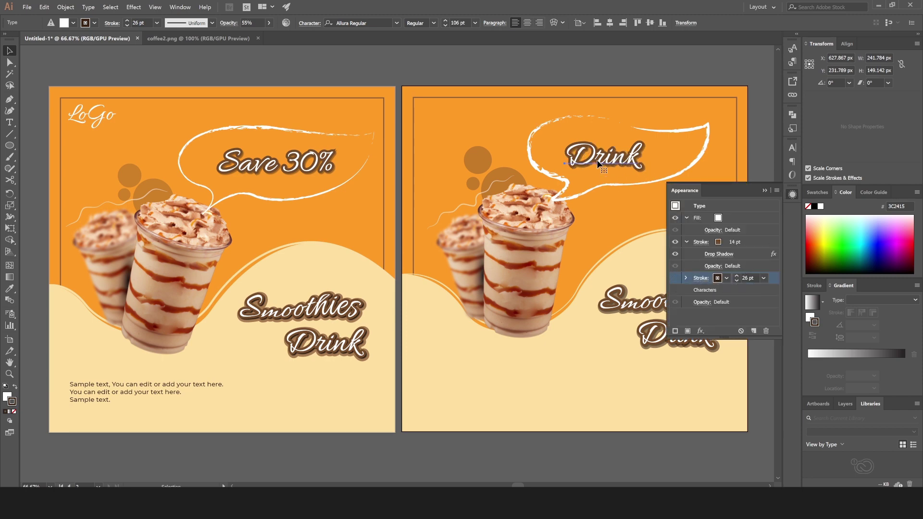
left_click(766, 331)
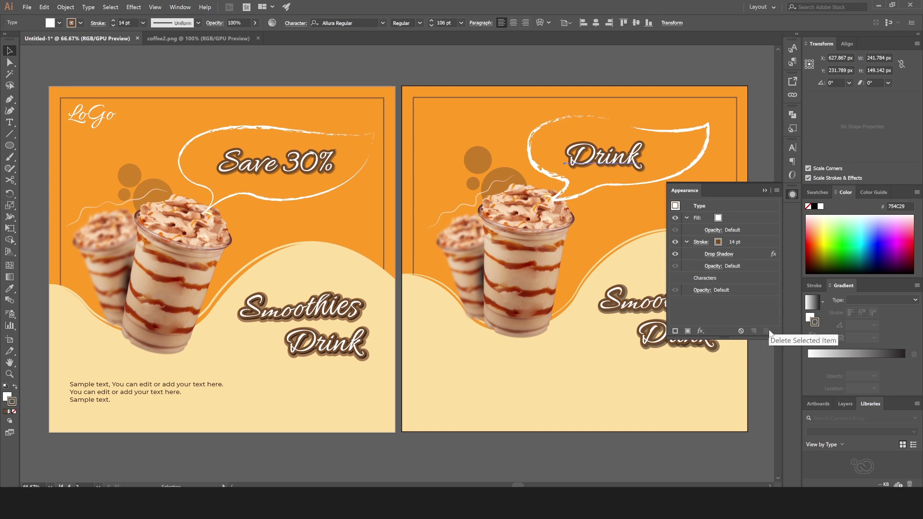
left_click(764, 191)
Replace the bubble's Drink text with 'Save 30%' and nudge it slightly left
double_click(587, 161)
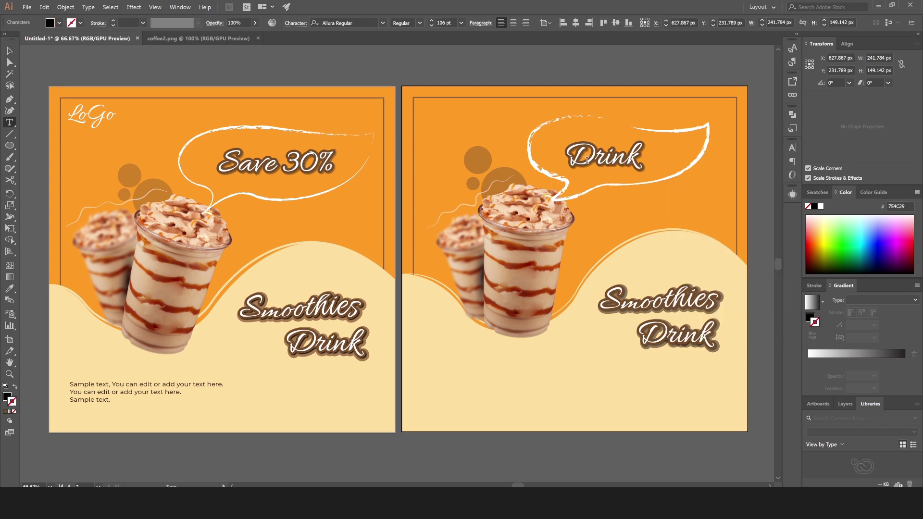
left_click_drag(594, 161, 608, 166)
double_click(608, 166)
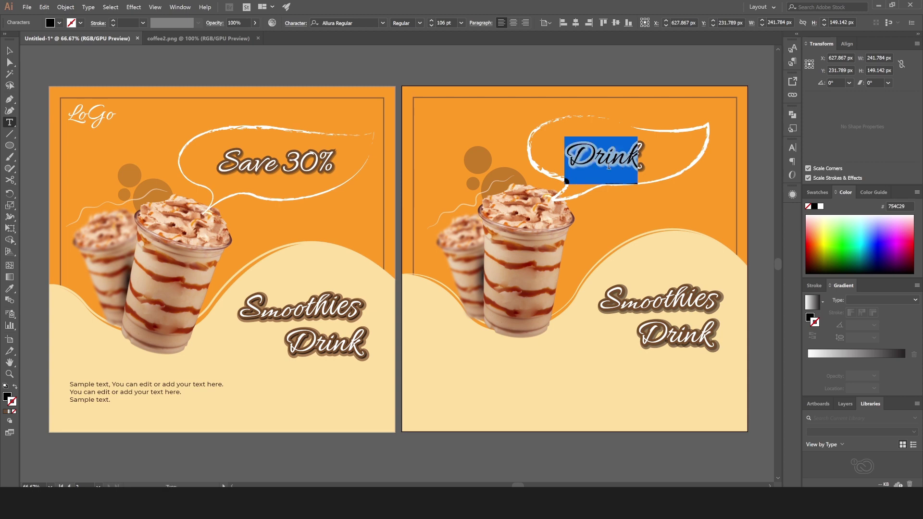
type("Save")
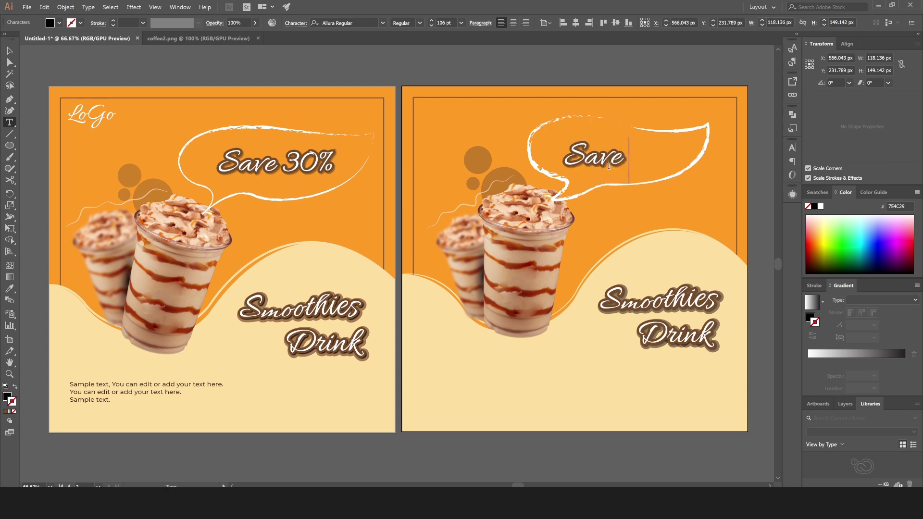
type(" 30%")
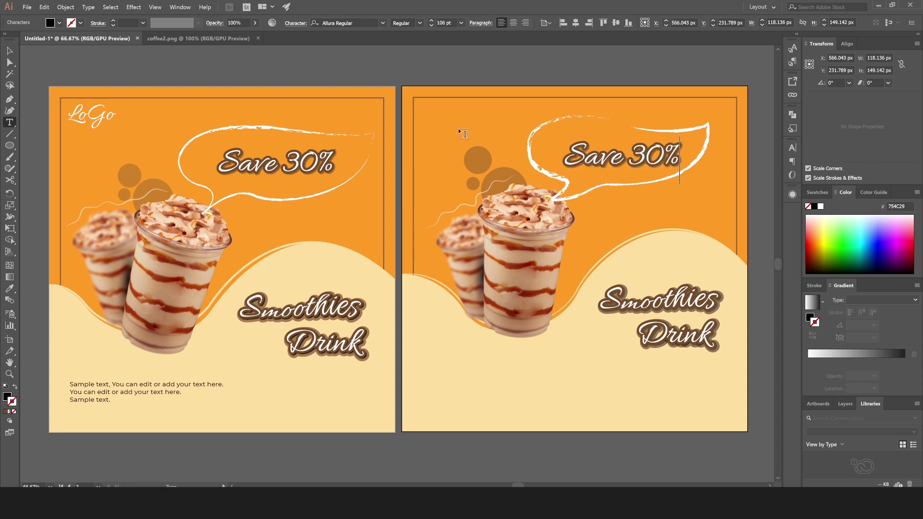
left_click(9, 50)
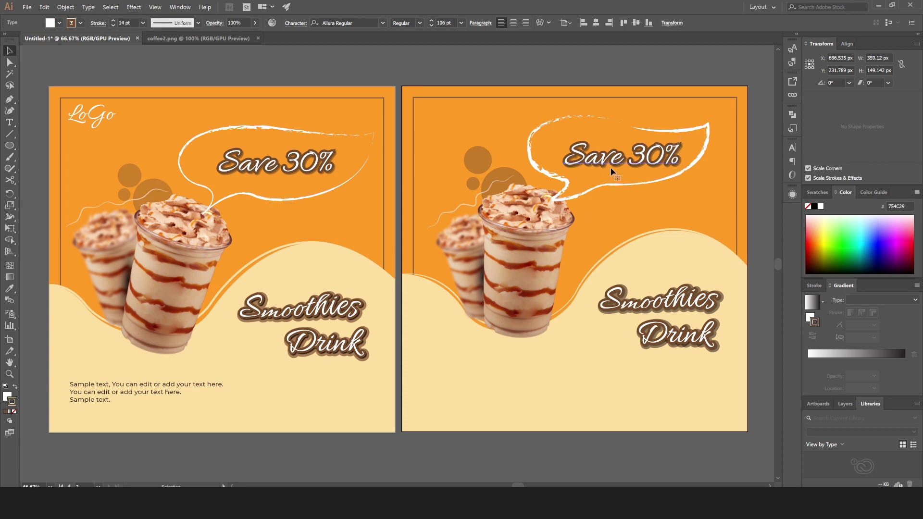
left_click_drag(618, 164, 611, 163)
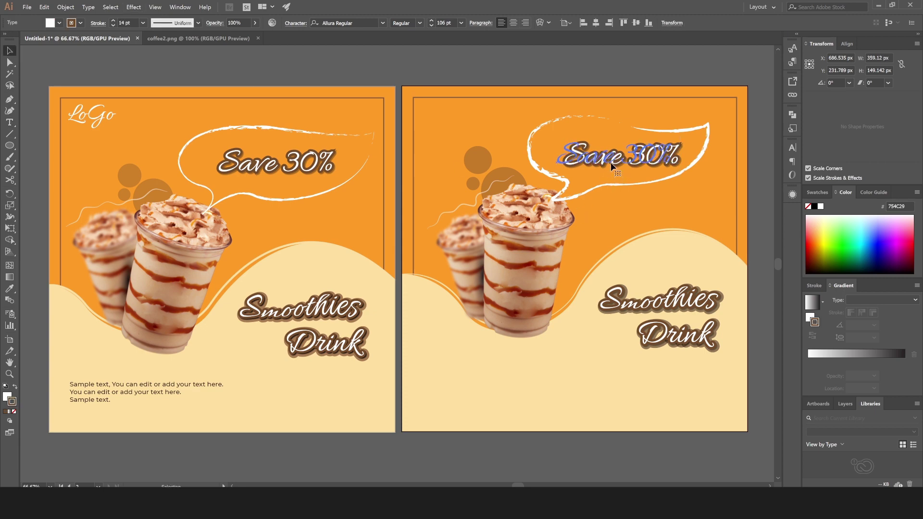
left_click(570, 458)
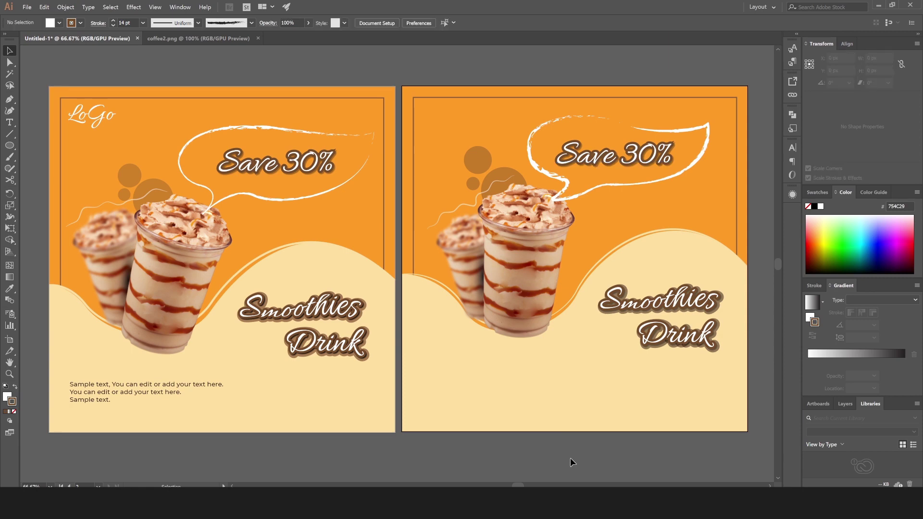
Copy the LoGo and sample paragraph text from the left artboard onto the right artboard
left_click(102, 119)
double_click(154, 390)
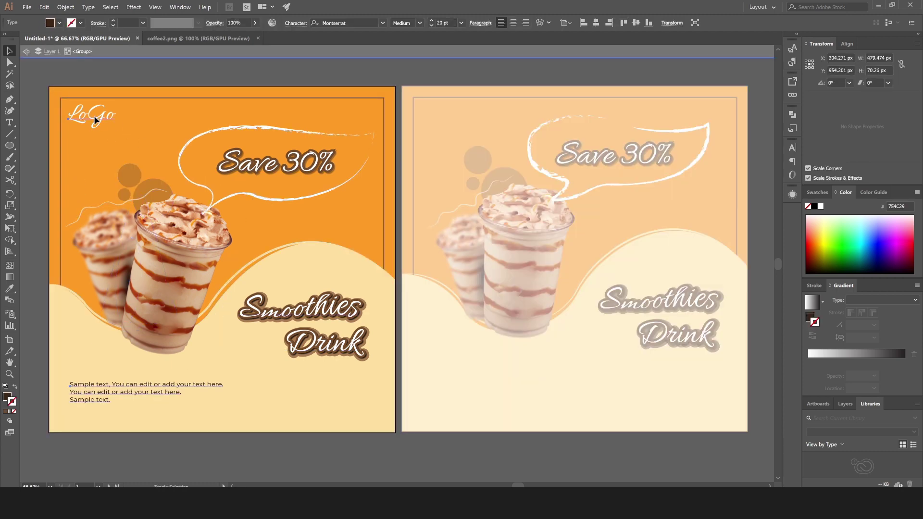
left_click(94, 119)
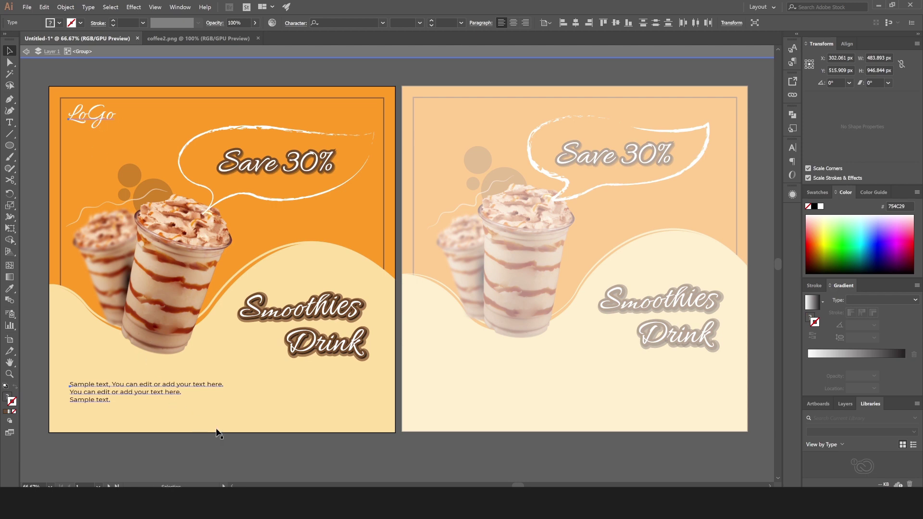
double_click(268, 465)
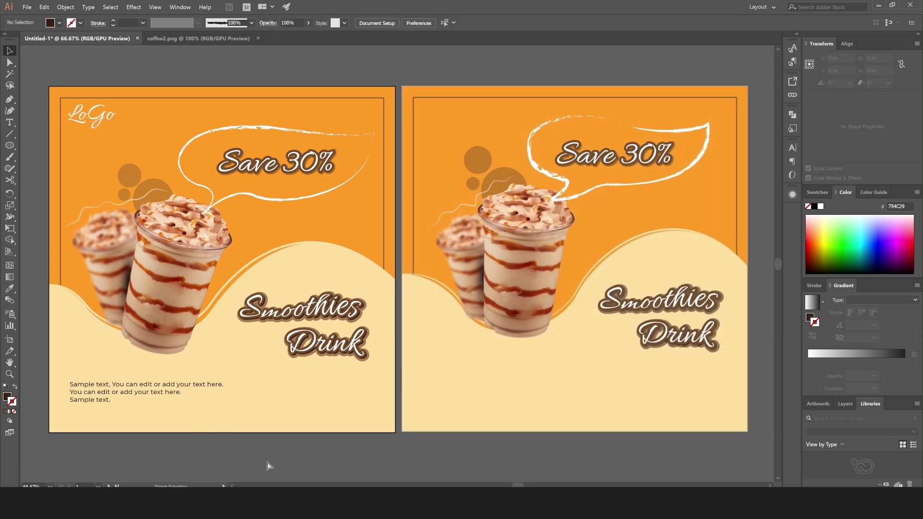
key("ctrl+v")
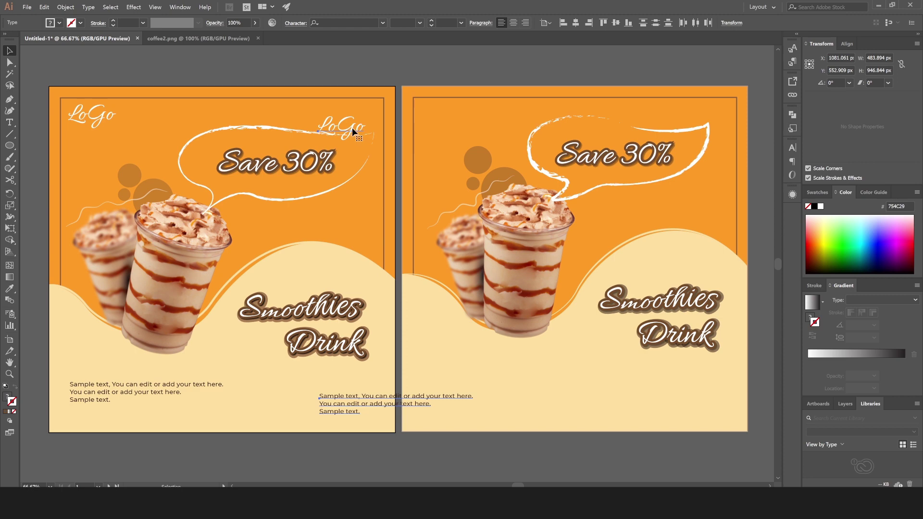
left_click_drag(352, 128, 455, 117)
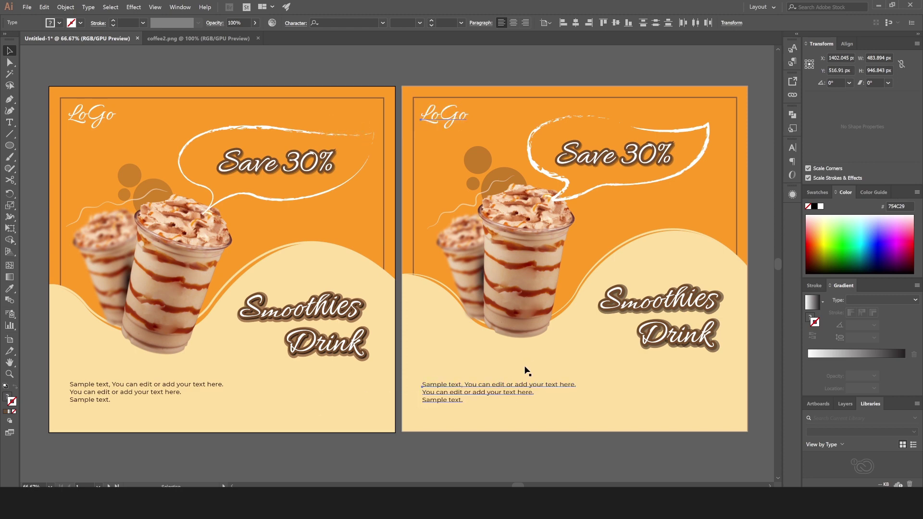
left_click(520, 456)
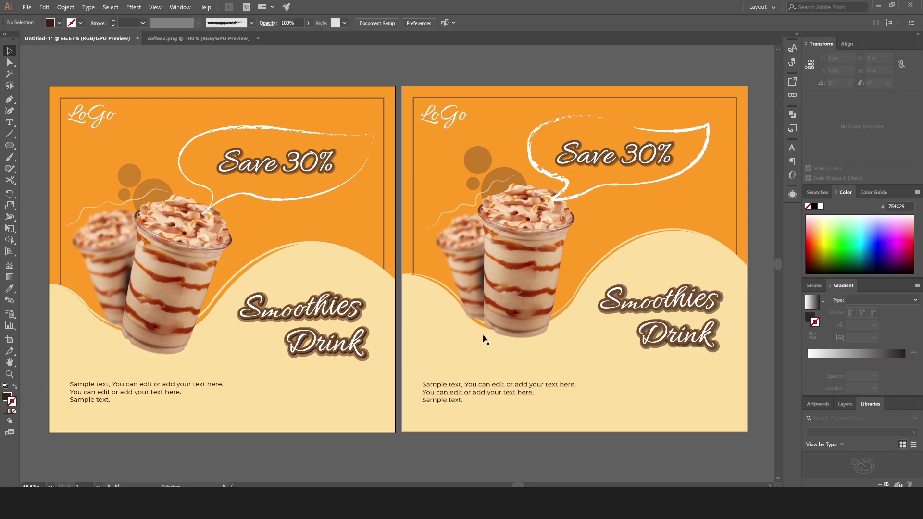
left_click(512, 239)
Tilt the front cup to 348°, enlarge it to 417 × 561 px, and shift it down-right
double_click(548, 245)
left_click(548, 245)
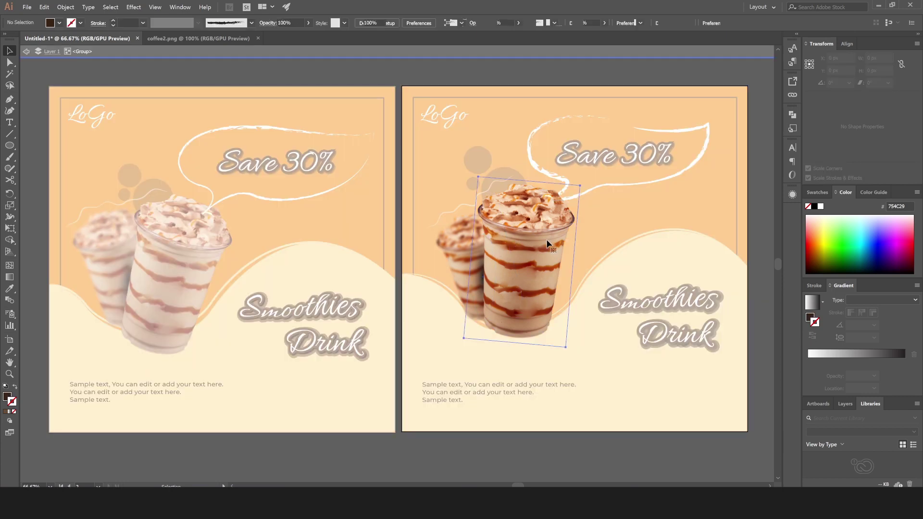
key("e")
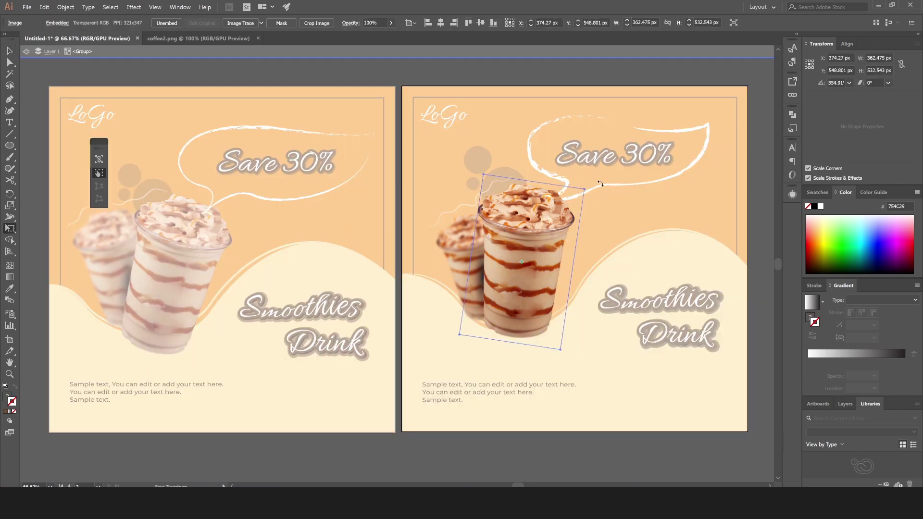
left_click_drag(592, 179, 603, 189)
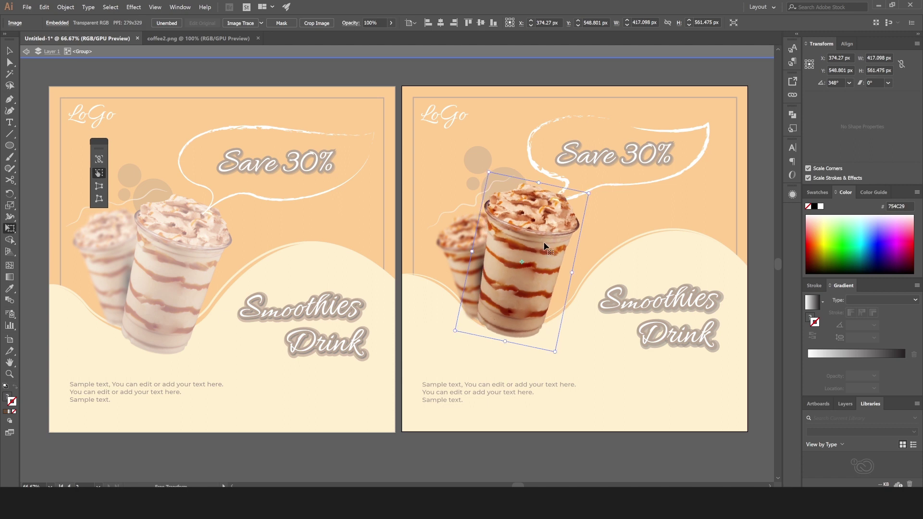
key("v")
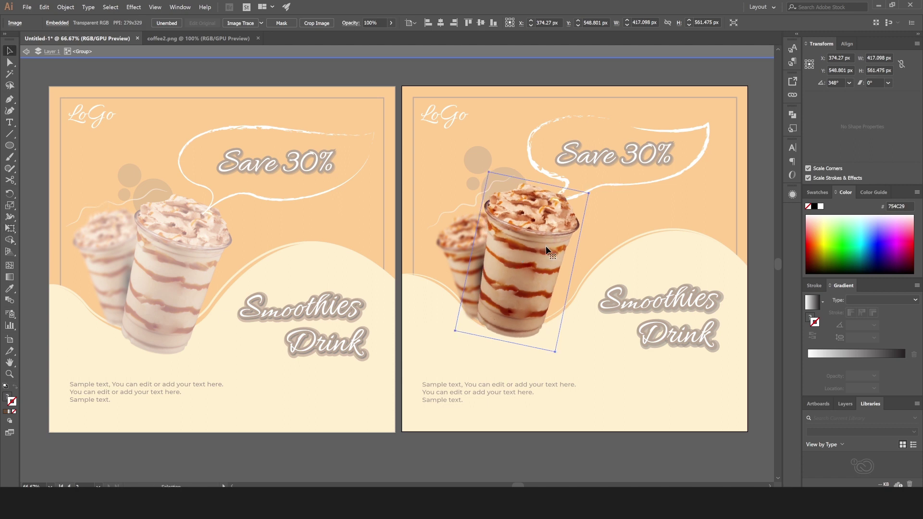
left_click_drag(546, 246, 550, 253)
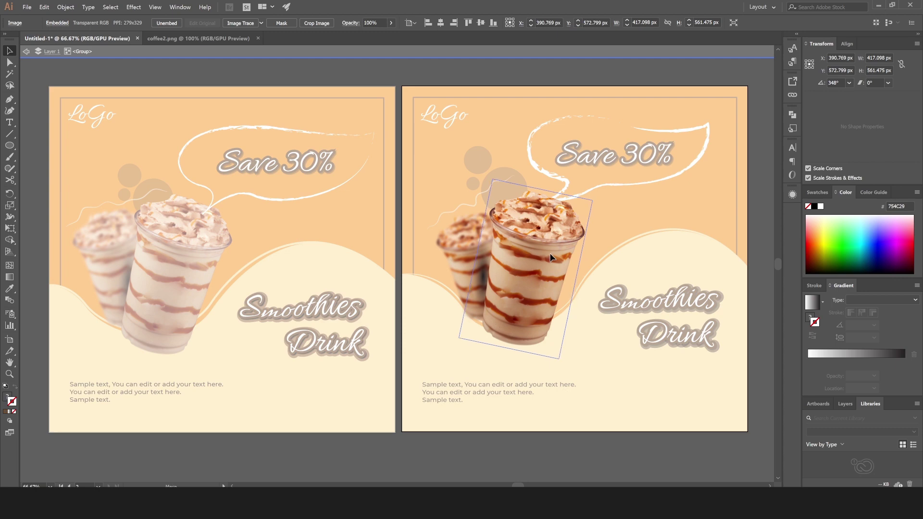
Exit the cup group's isolation mode and scroll to frame both posters
double_click(522, 463)
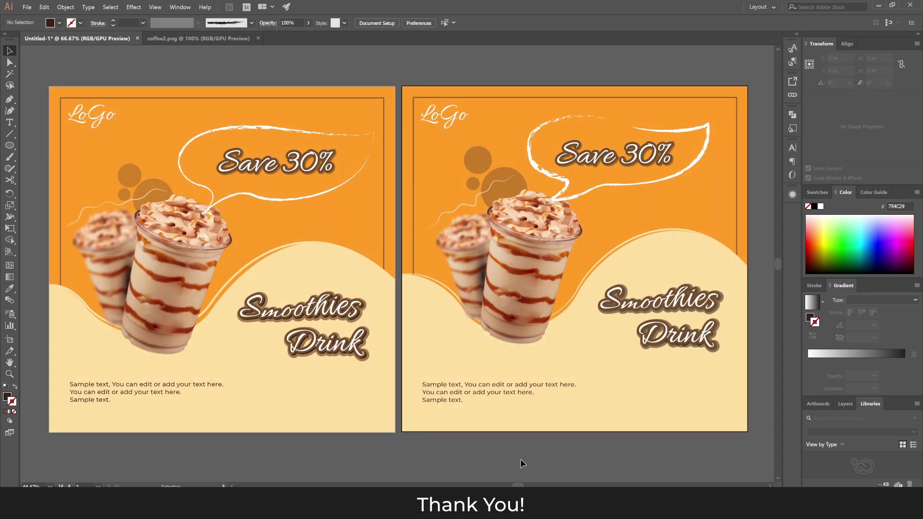
scroll(512, 348, "down", 2)
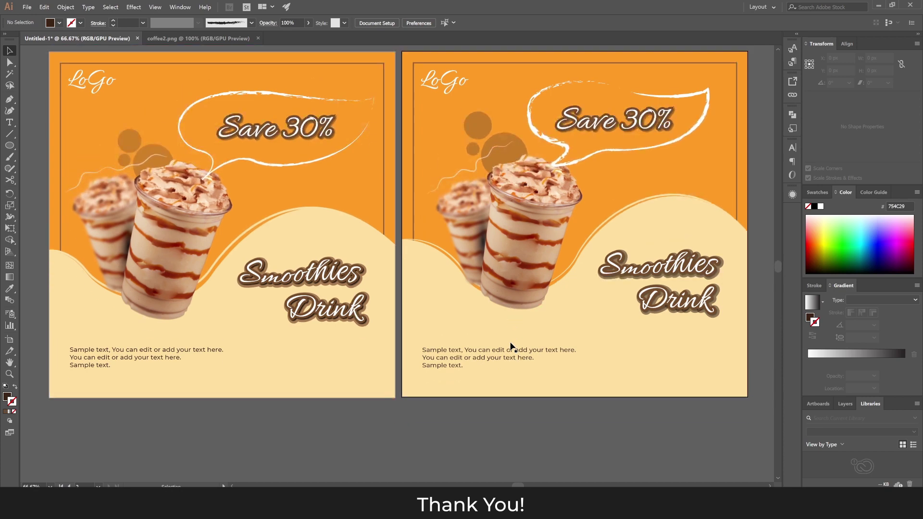
scroll(704, 373, "up", 1)
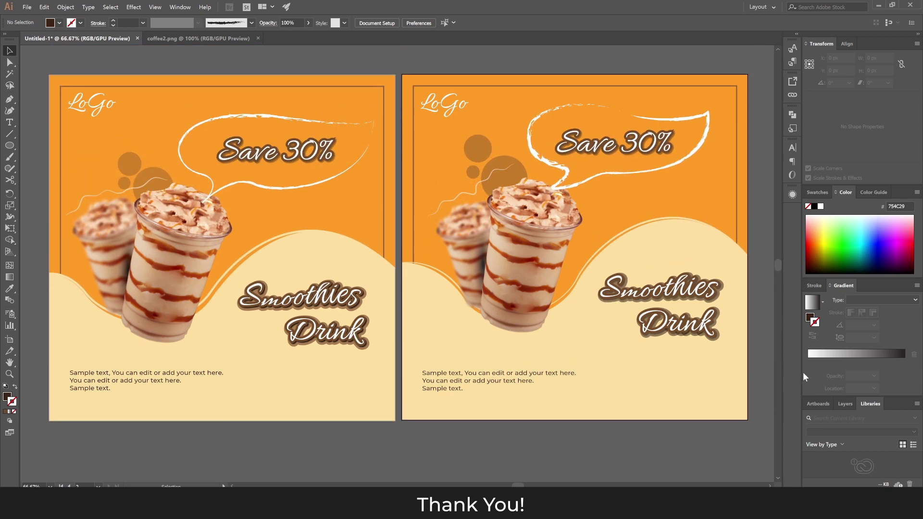